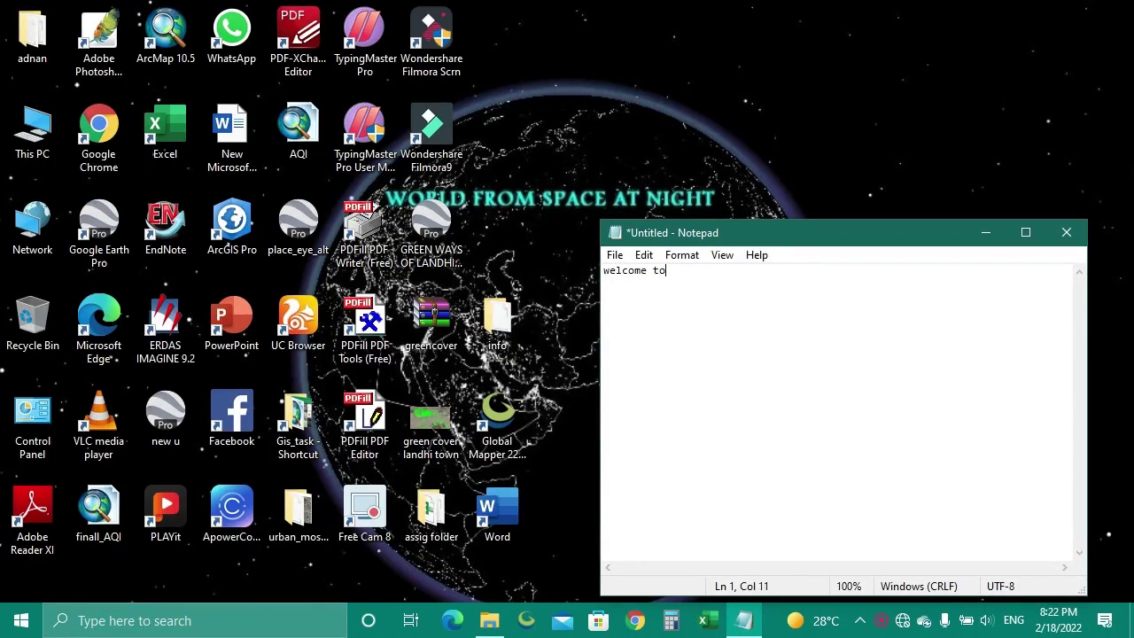
# Extend the opening line to "welcome to world" and set the text's font size to 16
pyautogui.write('world')
pyautogui.hotkey('alt', 'o')
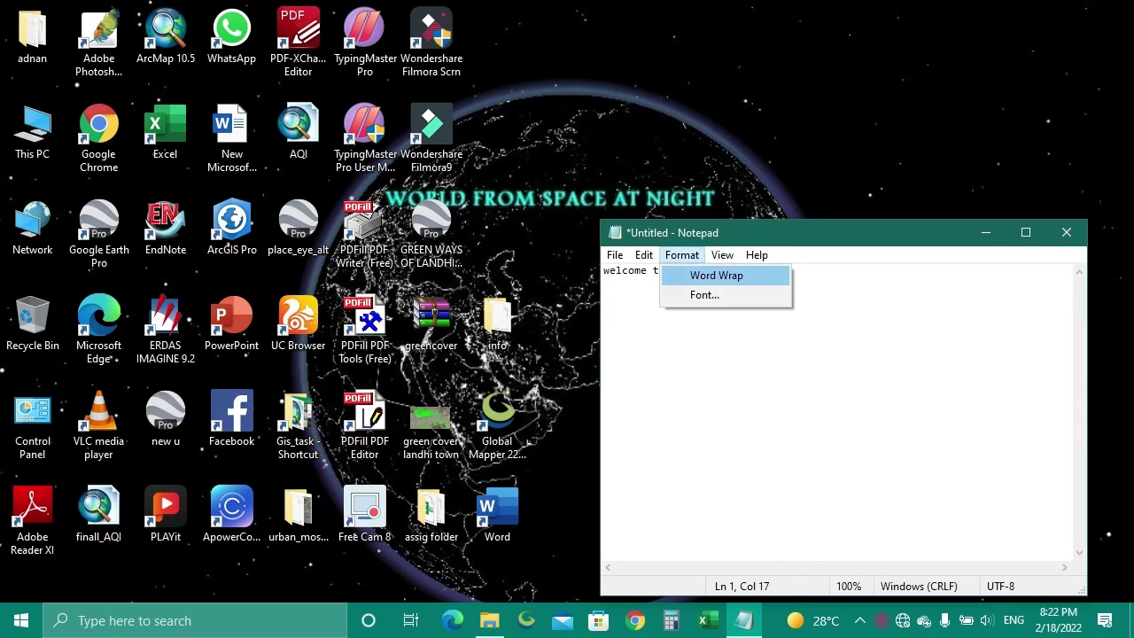
pyautogui.press('Down')
pyautogui.press('Return')
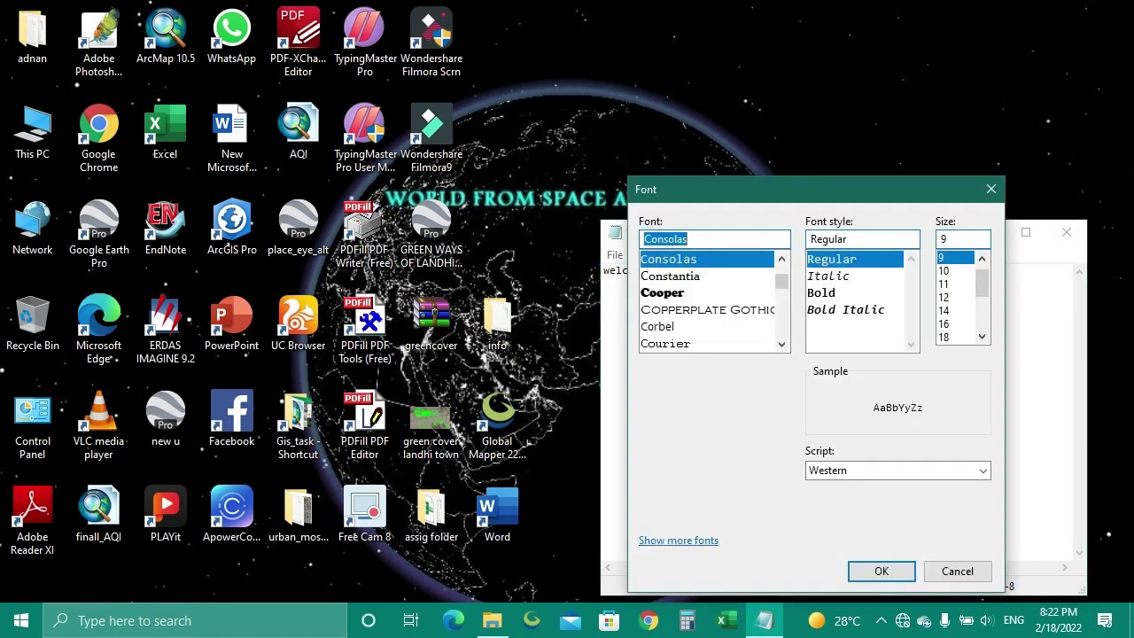
pyautogui.click(943, 323)
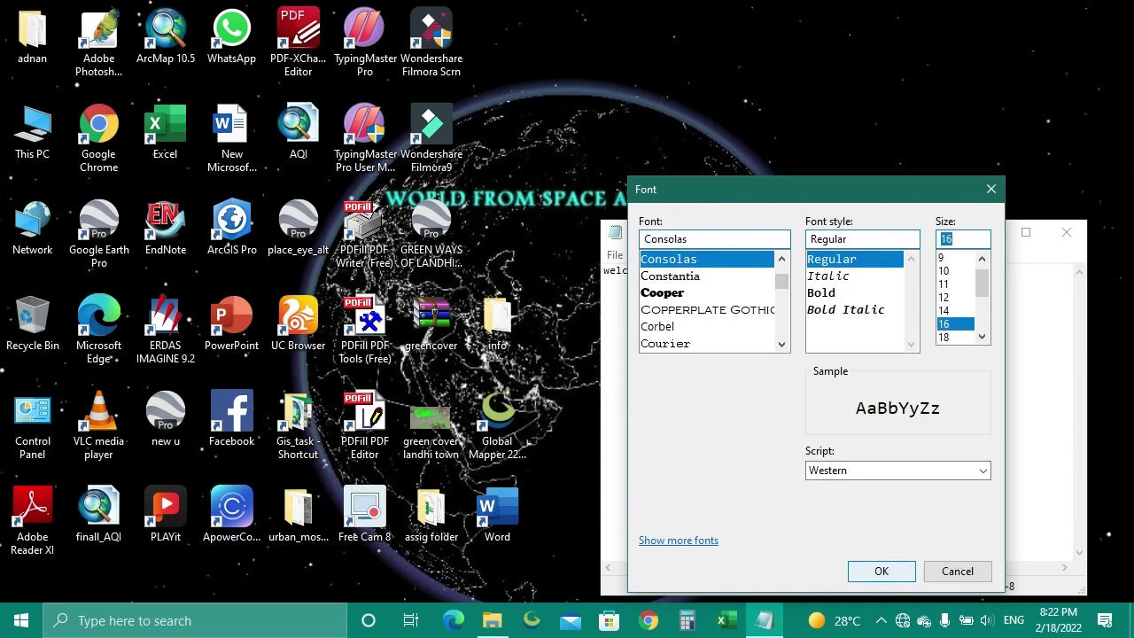
pyautogui.click(881, 570)
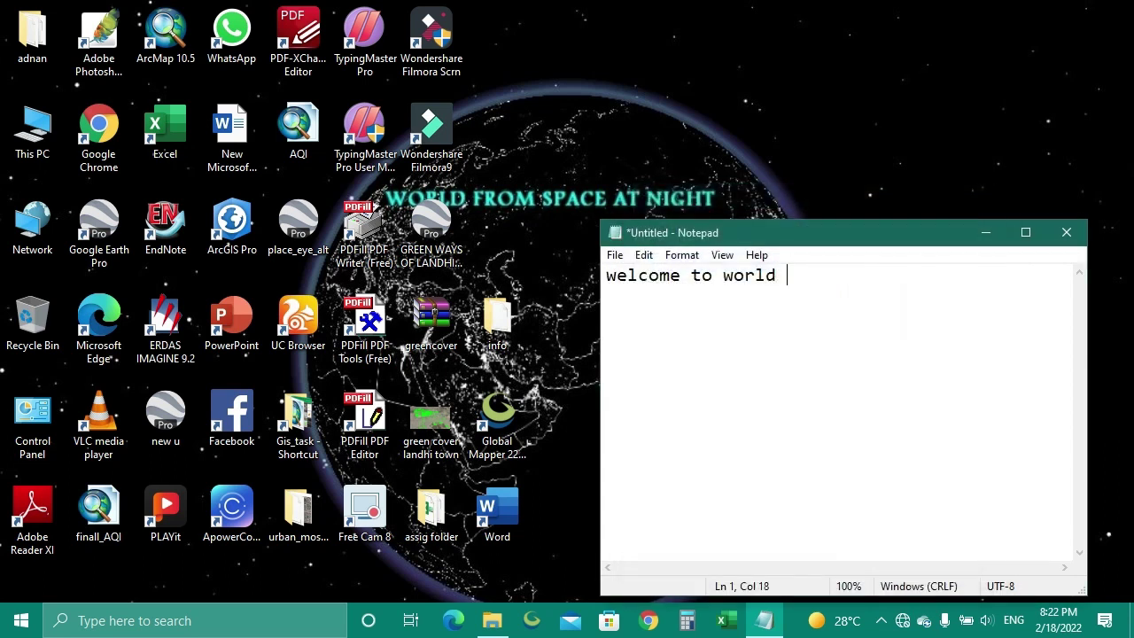
# Complete the first line so it reads "welcome to world geography>>>" and start a new line
pyautogui.write('geograp')
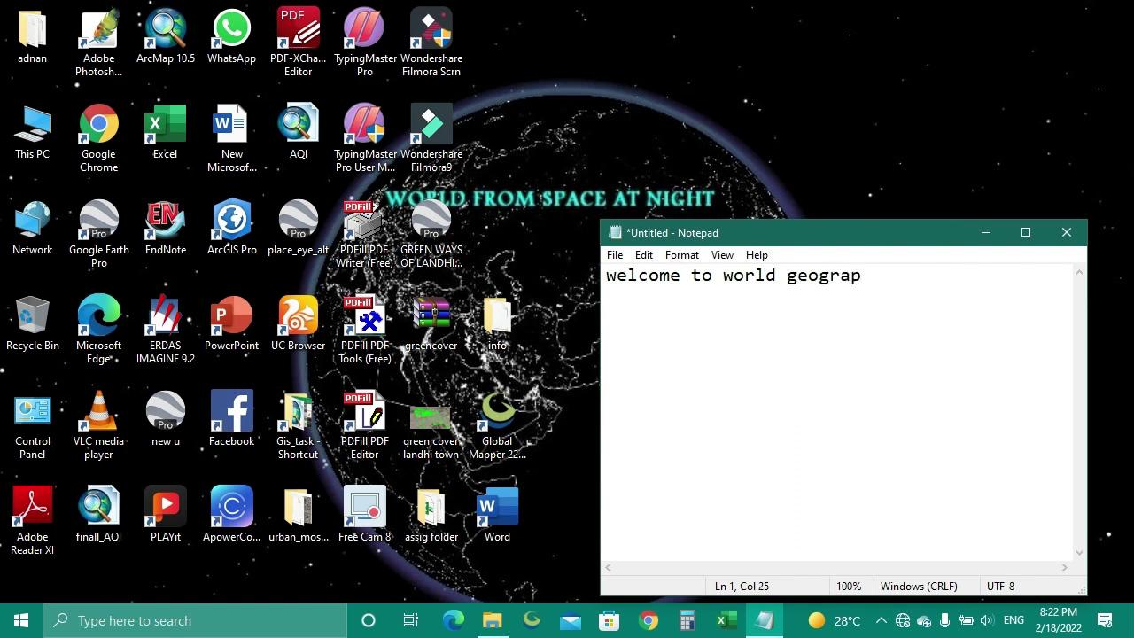
pyautogui.write('hy>>>')
pyautogui.press('Return')
# Write "today am goone show you how" on the second line, correcting the typing slips
pyautogui.write('today am')
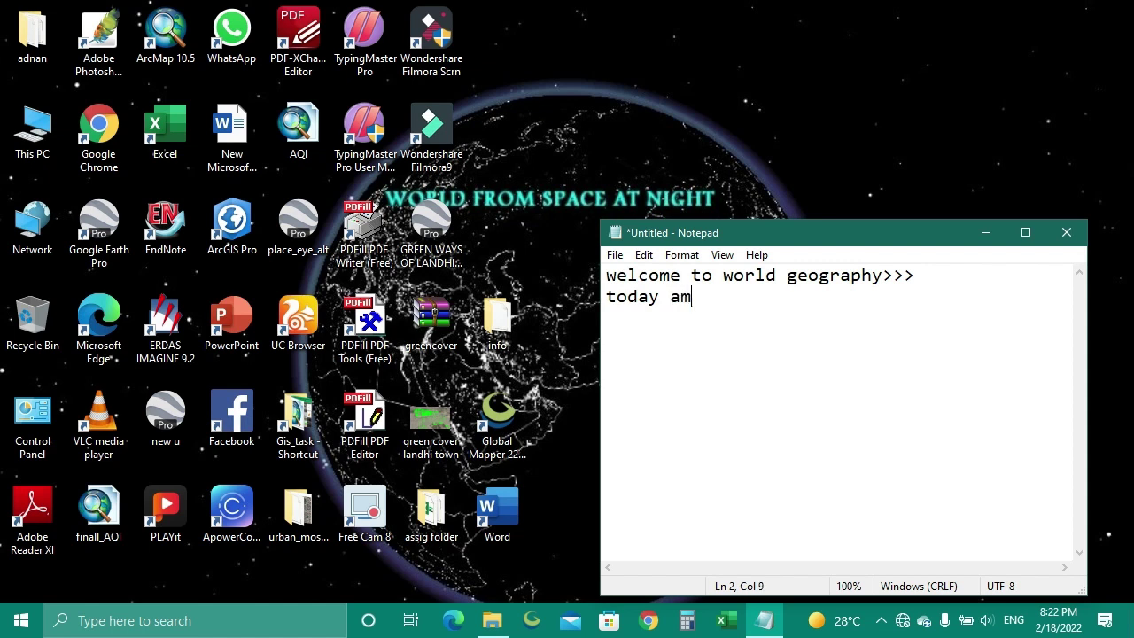
pyautogui.write(' goone showe')
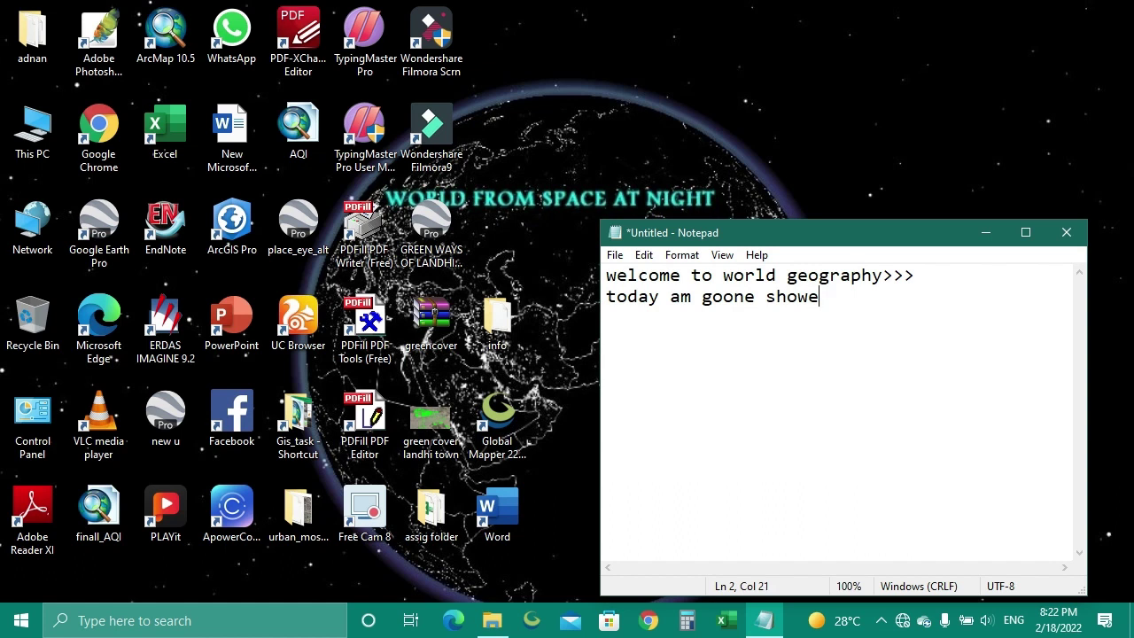
pyautogui.press('BackSpace')
pyautogui.write('you hoe')
pyautogui.press('BackSpace')
pyautogui.press('BackSpace')
pyautogui.write('w')
pyautogui.press('BackSpace')
pyautogui.write('ow ')
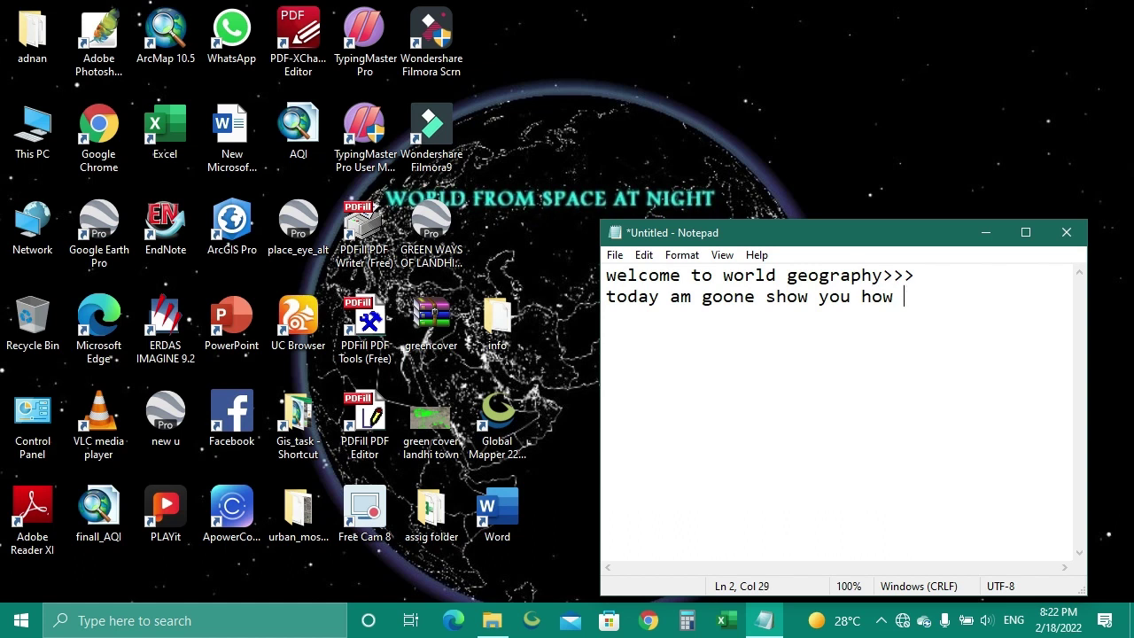
# Finish the second line with "to install.." and start a new line
pyautogui.write('to intall')
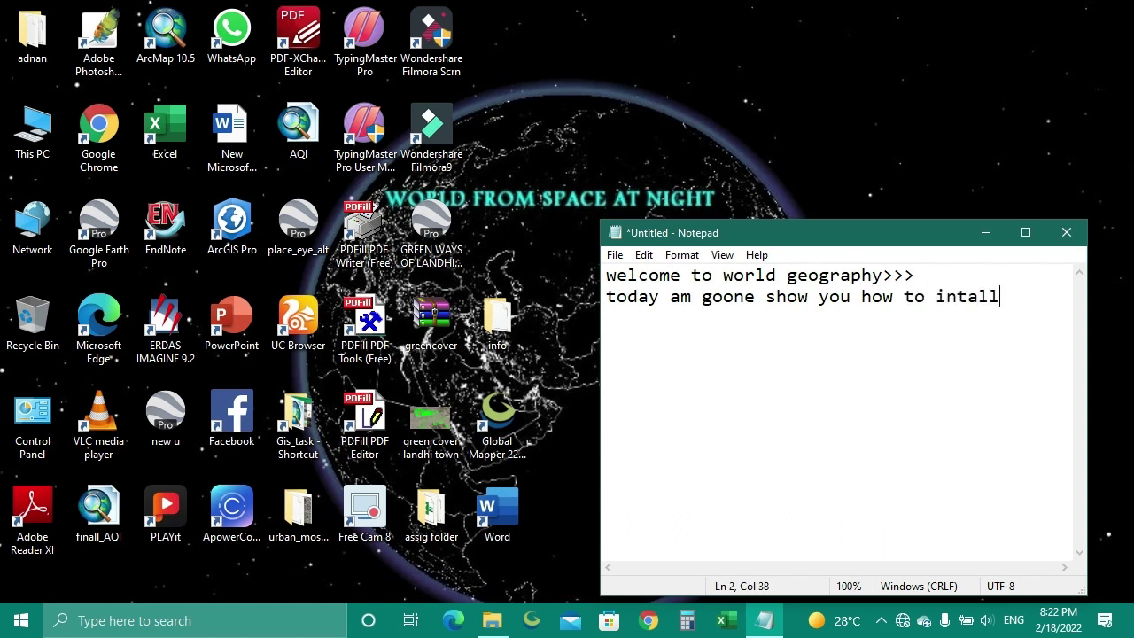
pyautogui.press('BackSpace')
pyautogui.press('BackSpace')
pyautogui.press('BackSpace')
pyautogui.press('BackSpace')
pyautogui.write('stall..')
pyautogui.press('Return')
# Add the lines "and setup arcSwat 10.4>>." and "so let get start it>>>" below the introduction
pyautogui.write('and s')
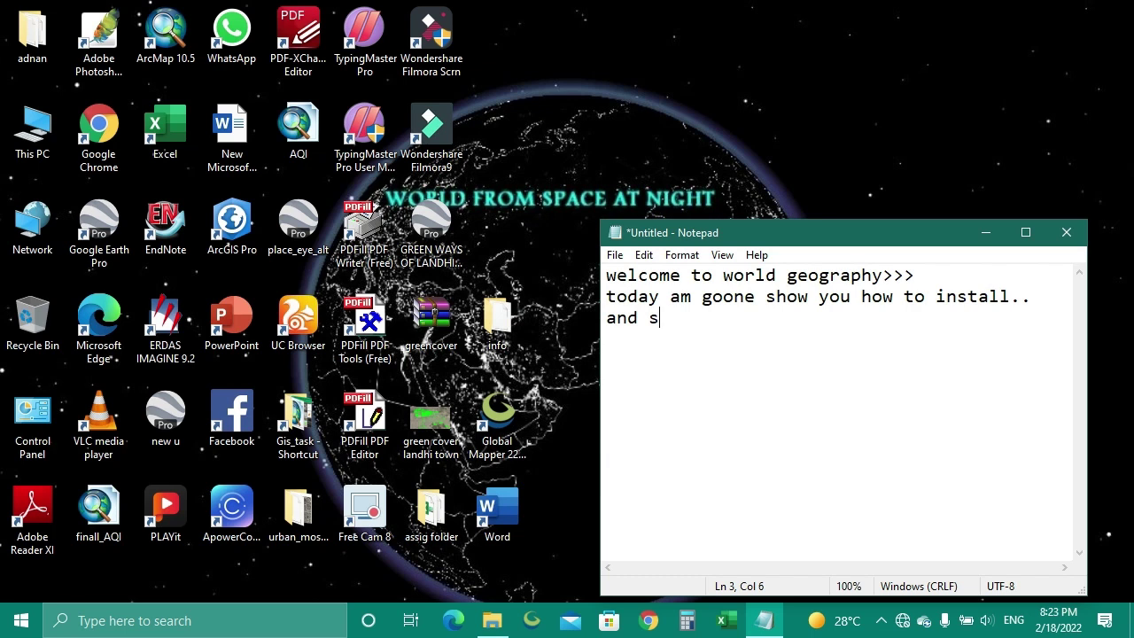
pyautogui.write('etup arc')
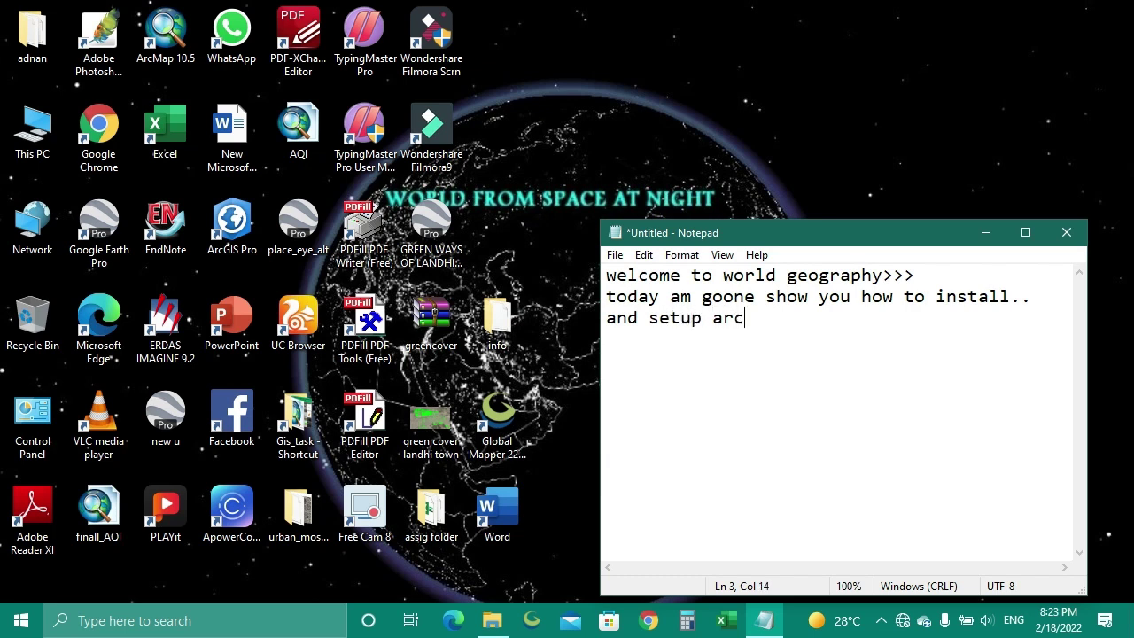
pyautogui.write('Swat 10.4')
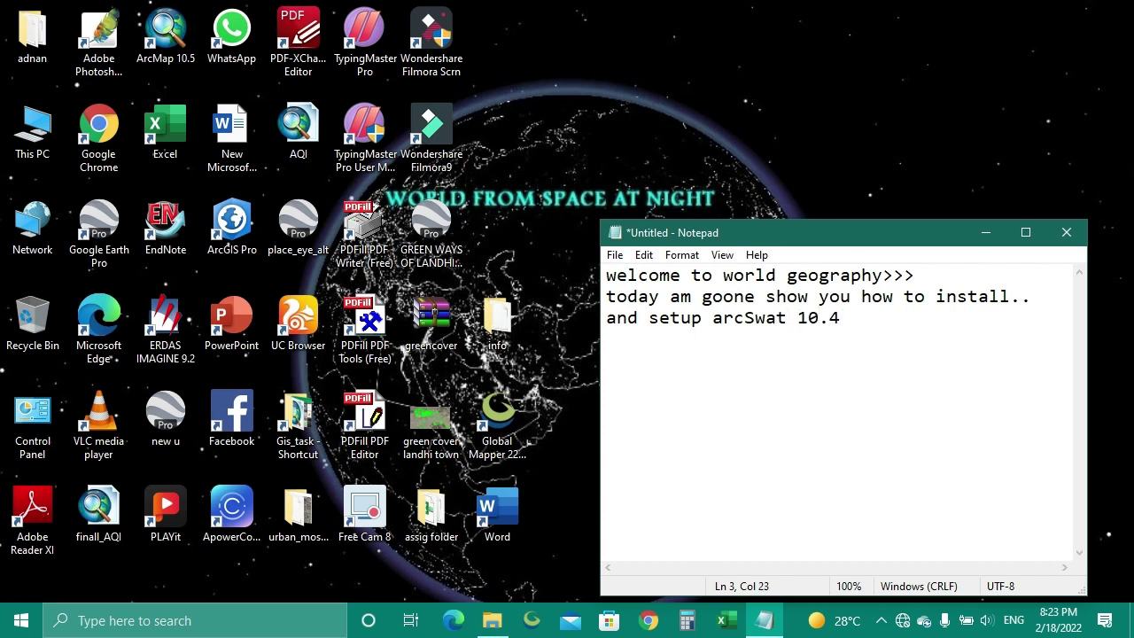
pyautogui.write('>>.')
pyautogui.press('Return')
pyautogui.write('so let gety')
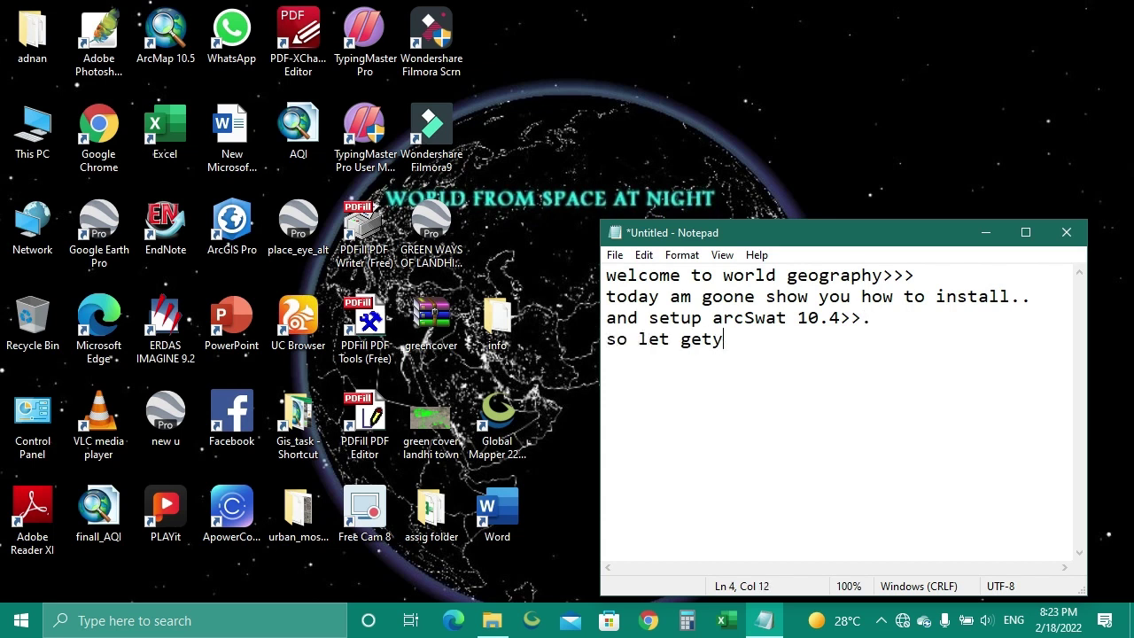
pyautogui.press('BackSpace')
pyautogui.press('BackSpace')
pyautogui.write('start it>>>')
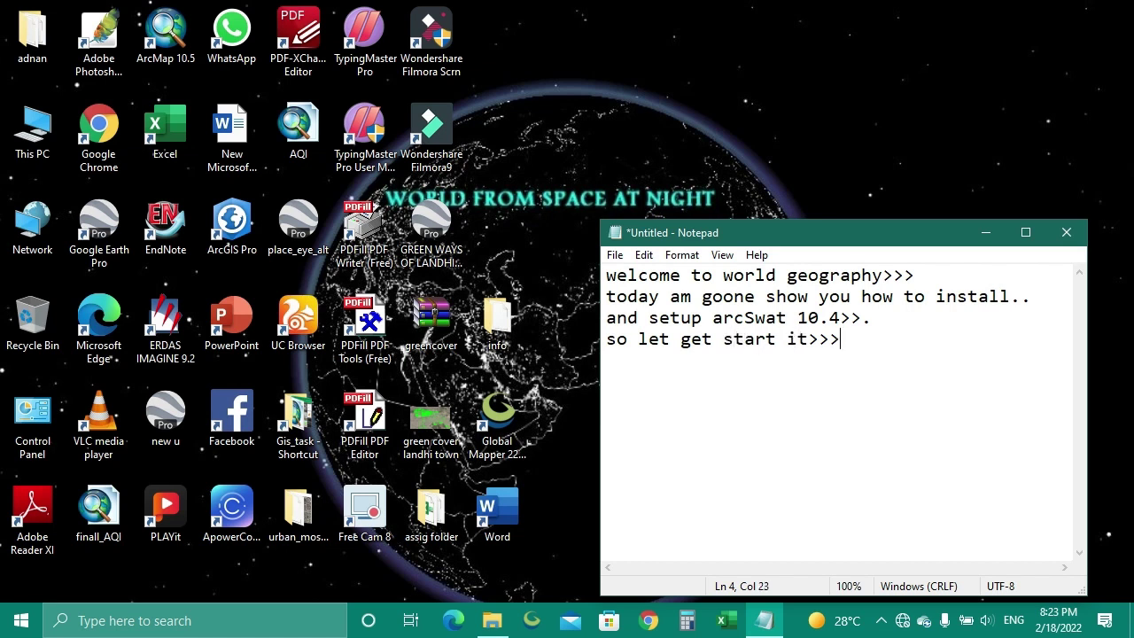
# Replace the entire note with the line "first you download arcswat according to"
pyautogui.click(784, 395)
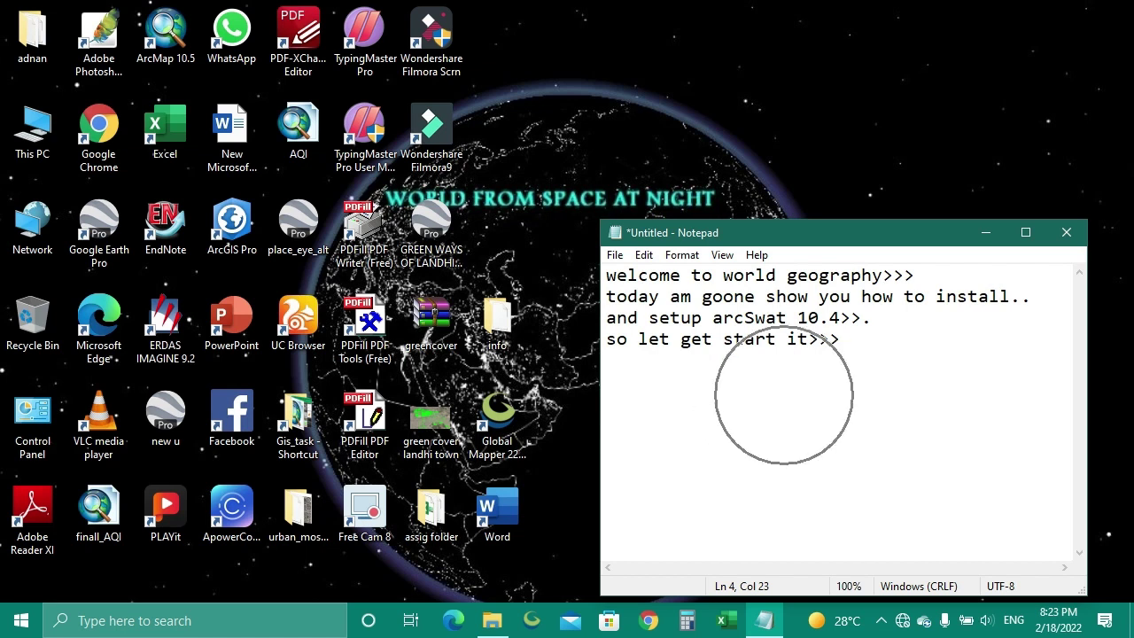
pyautogui.hotkey('ctrl', 'a')
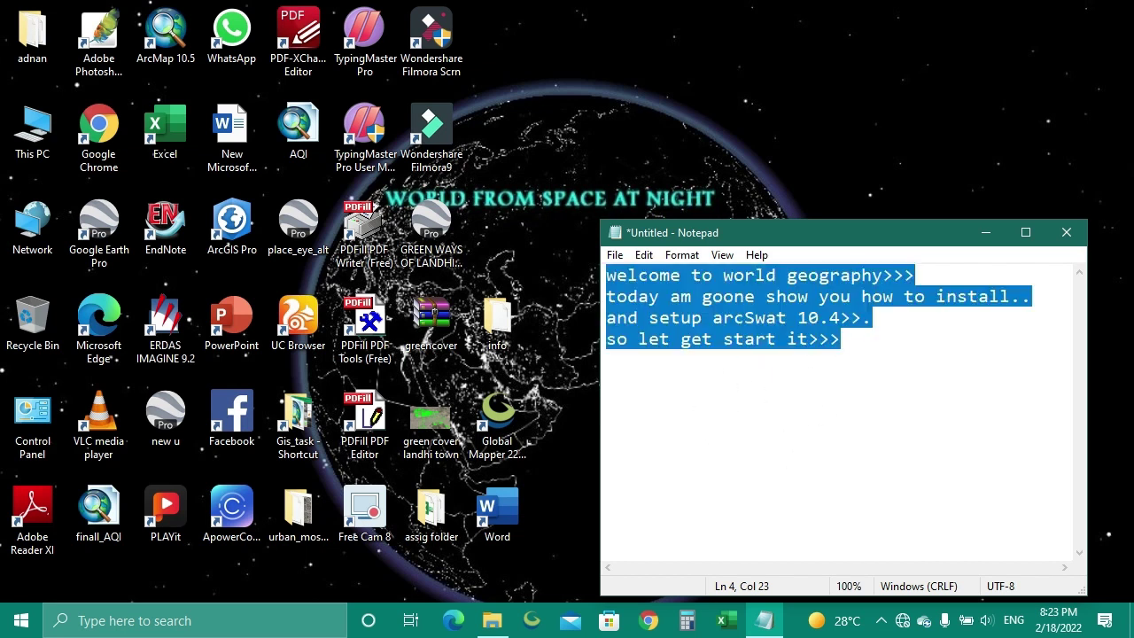
pyautogui.press('BackSpace')
pyautogui.write('f')
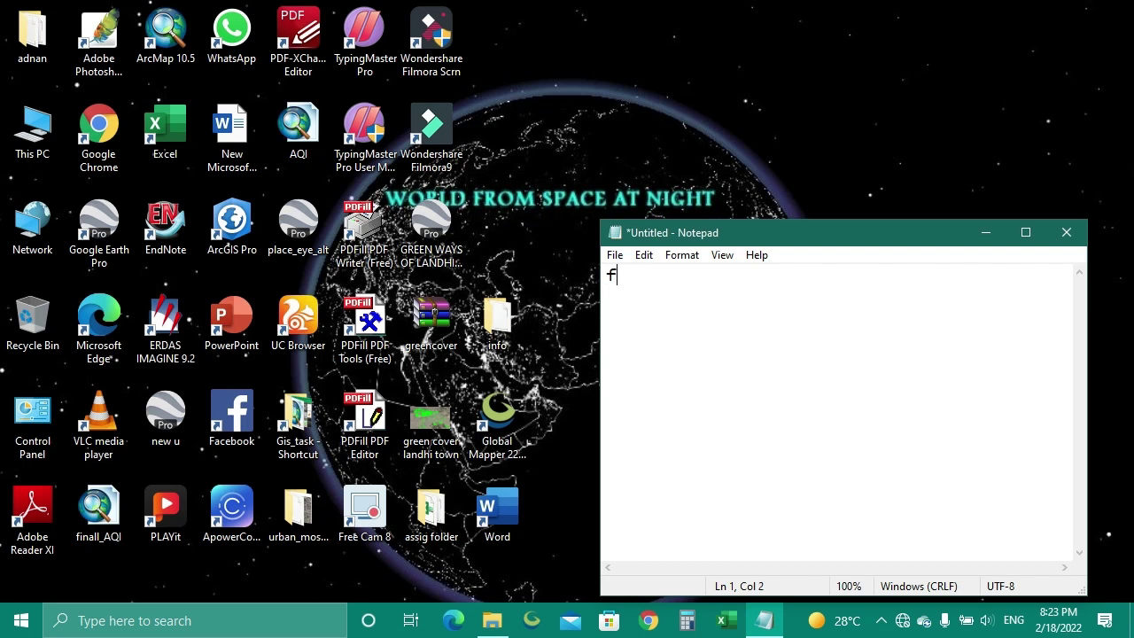
pyautogui.write('irst you inta')
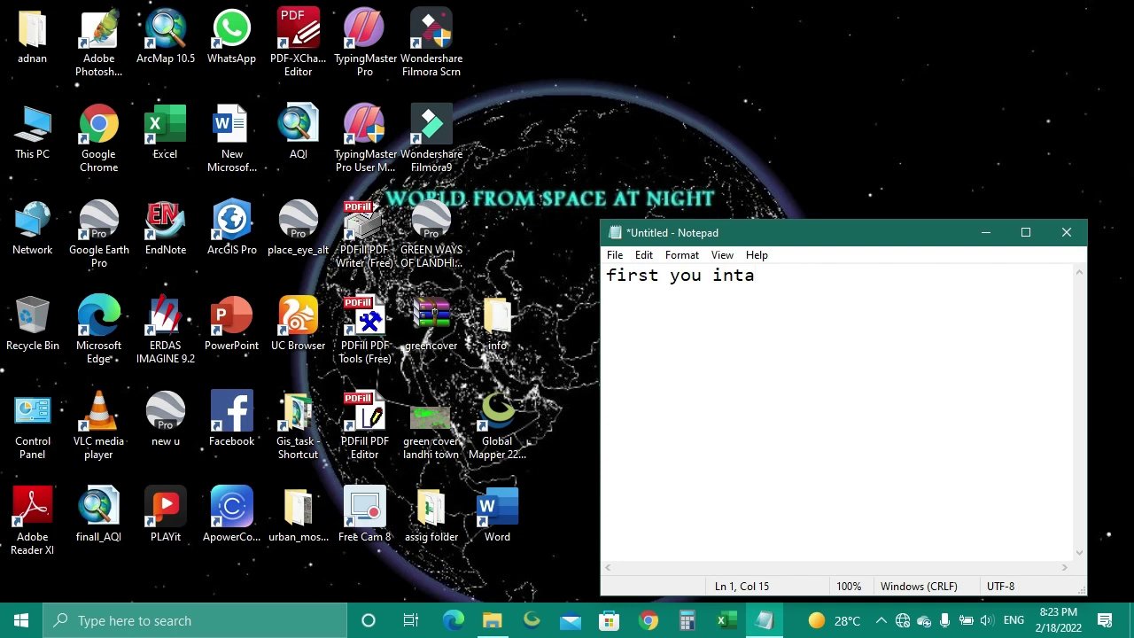
pyautogui.press('BackSpace')
pyautogui.press('BackSpace')
pyautogui.press('BackSpace')
pyautogui.press('BackSpace')
pyautogui.write('download')
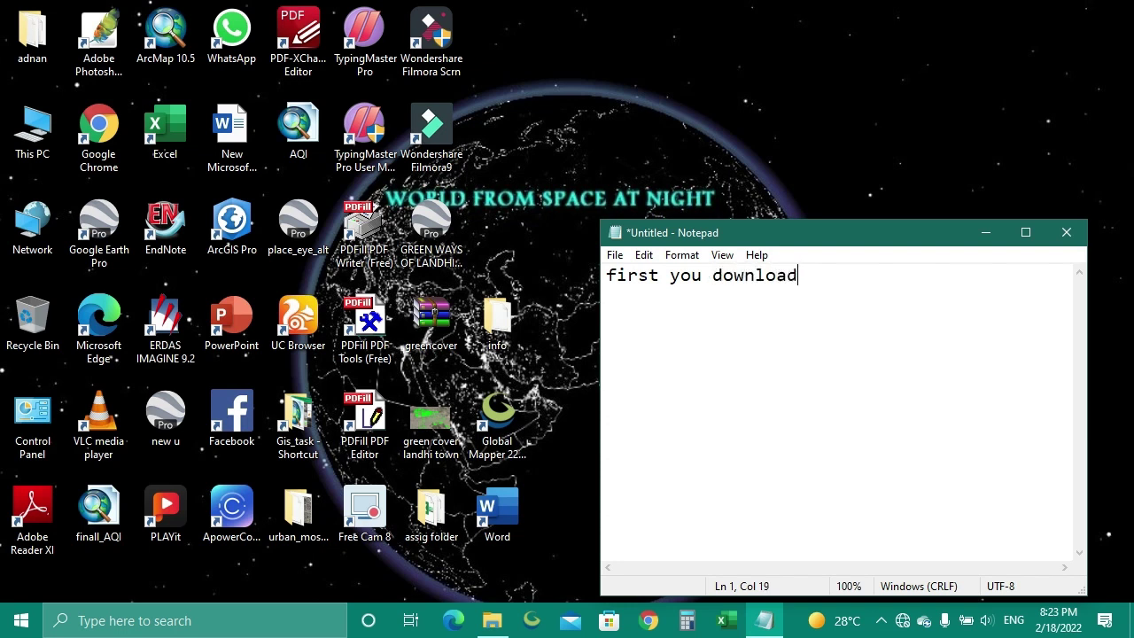
pyautogui.write(' arcswat acc')
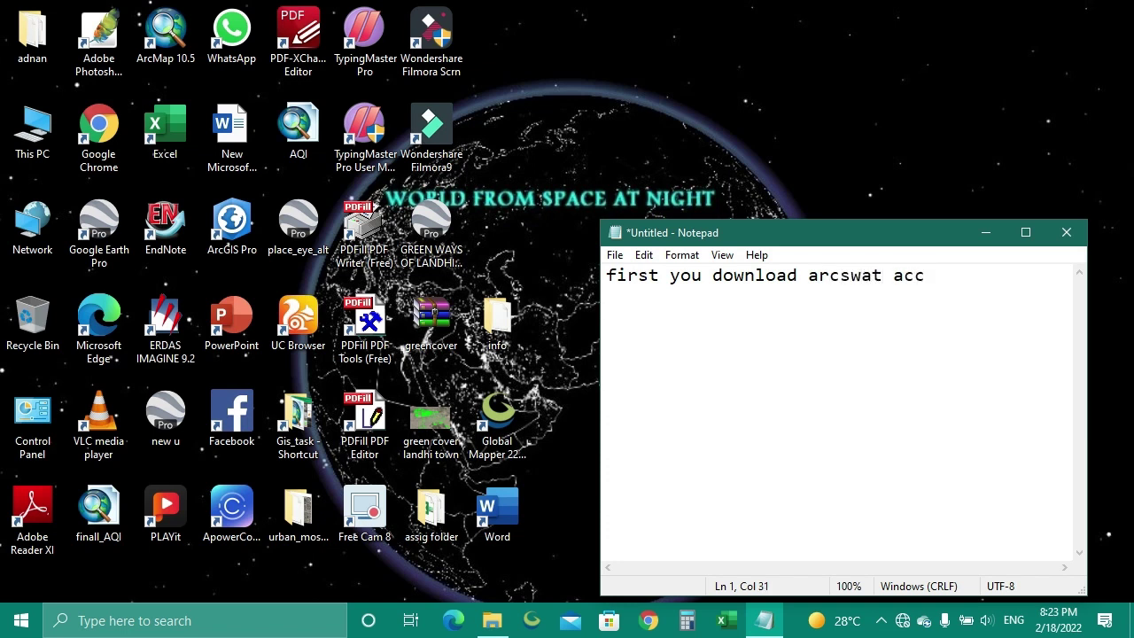
pyautogui.write('ording to')
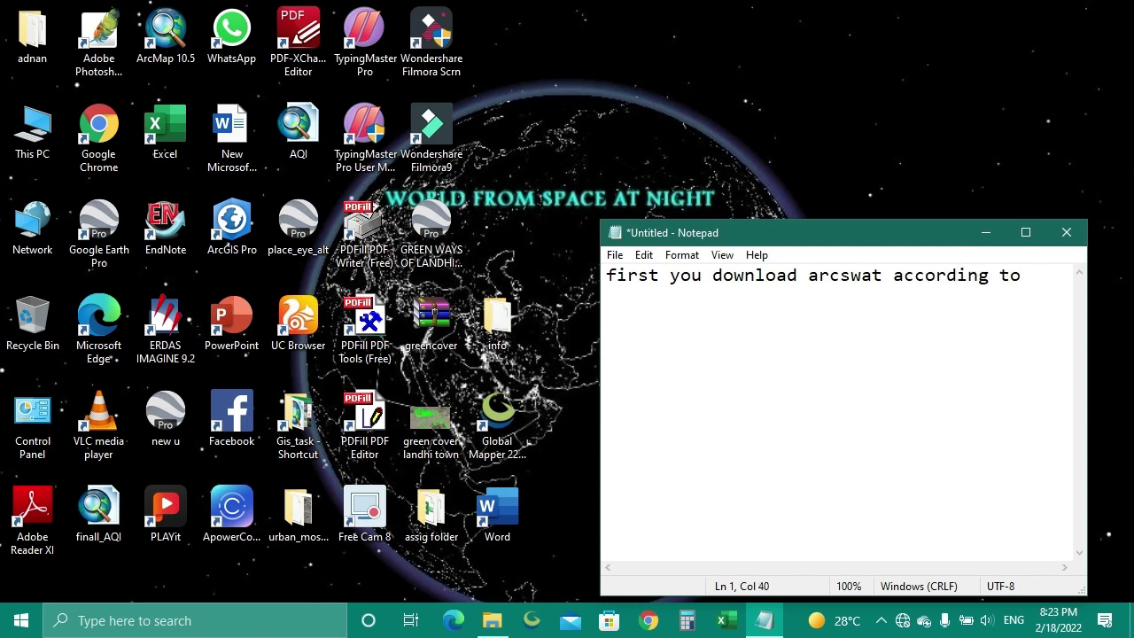
# Add a second line reading "your arcgis software..version,,," and start a new line
pyautogui.press('Return')
pyautogui.write('your arcgis')
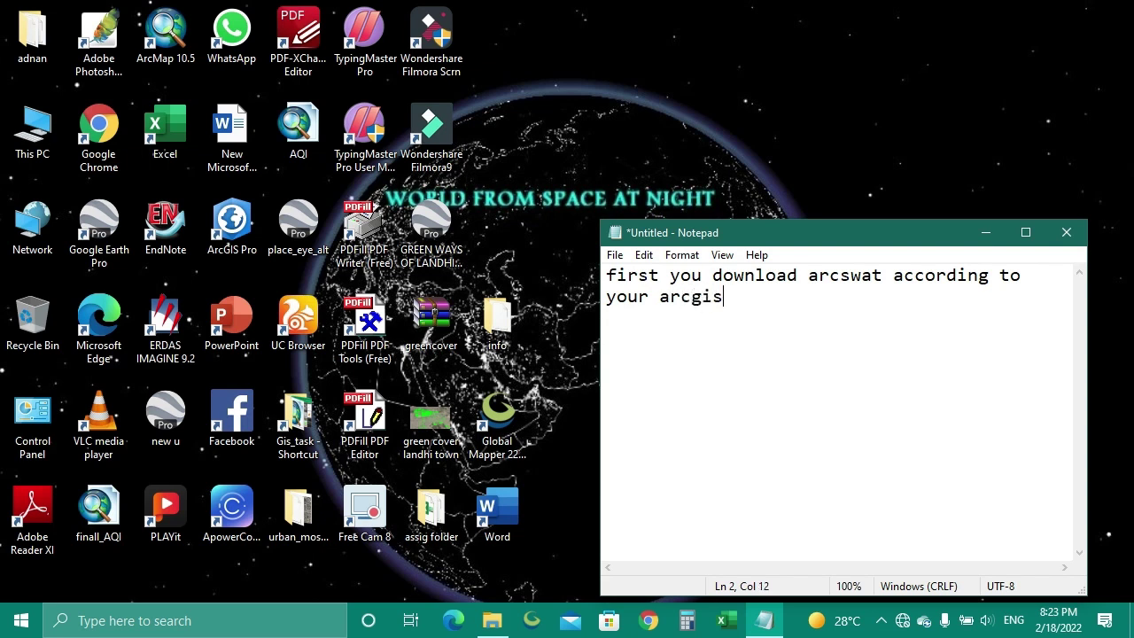
pyautogui.write(' software')
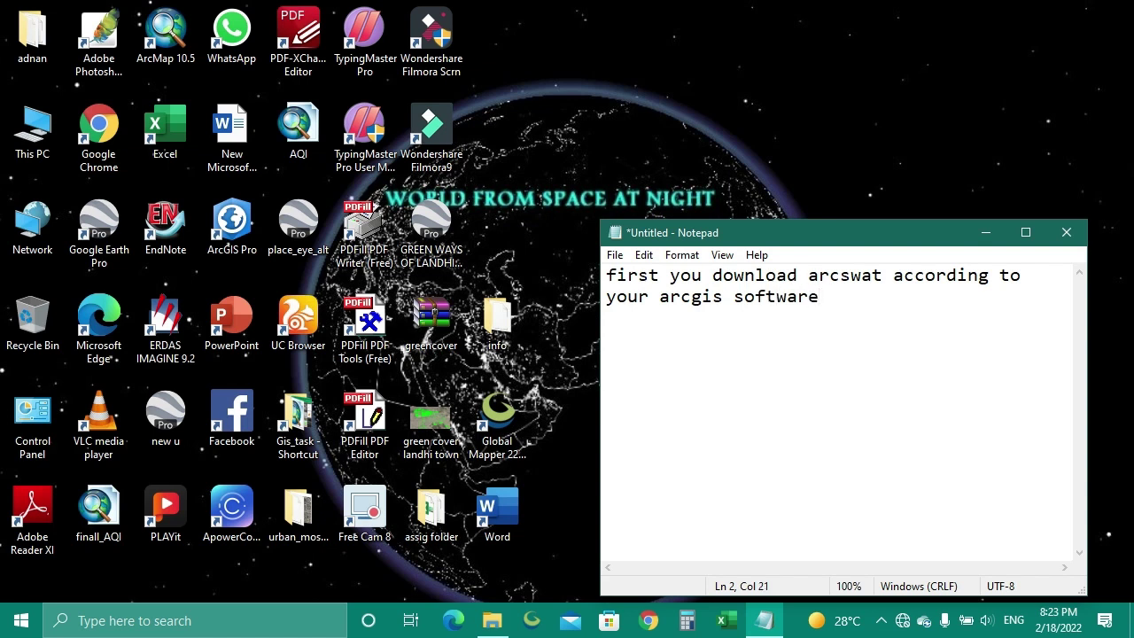
pyautogui.write('..vere')
pyautogui.press('BackSpace')
pyautogui.write('sion,,,')
pyautogui.press('Return')
# Write "from arcswat site link will be provide in description.." as the third line
pyautogui.write('fr')
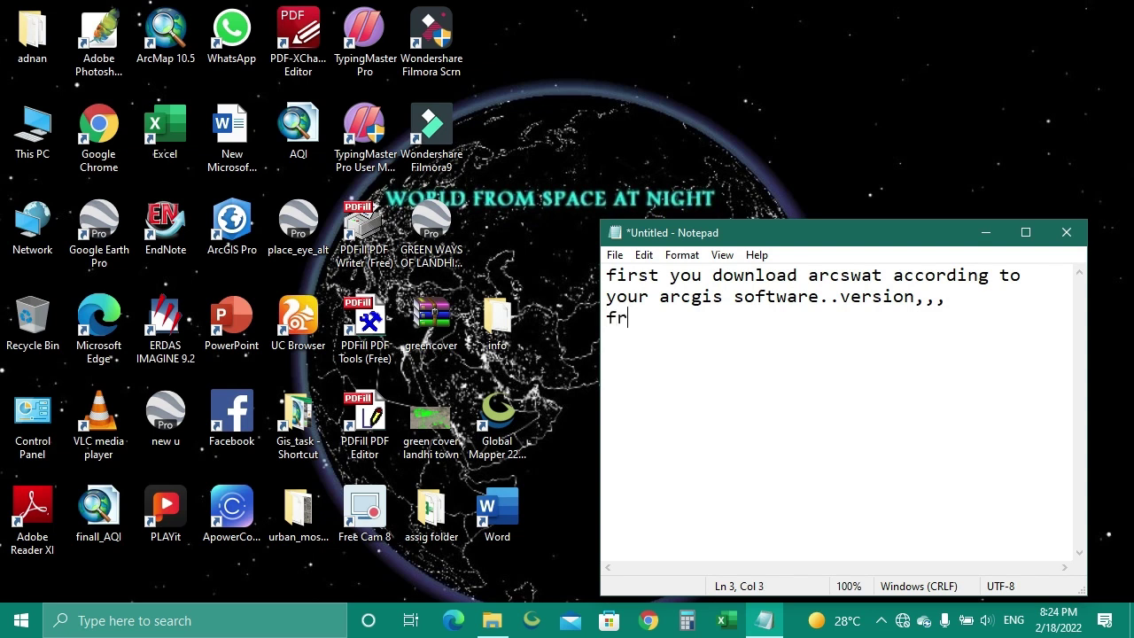
pyautogui.write('om arcswat ')
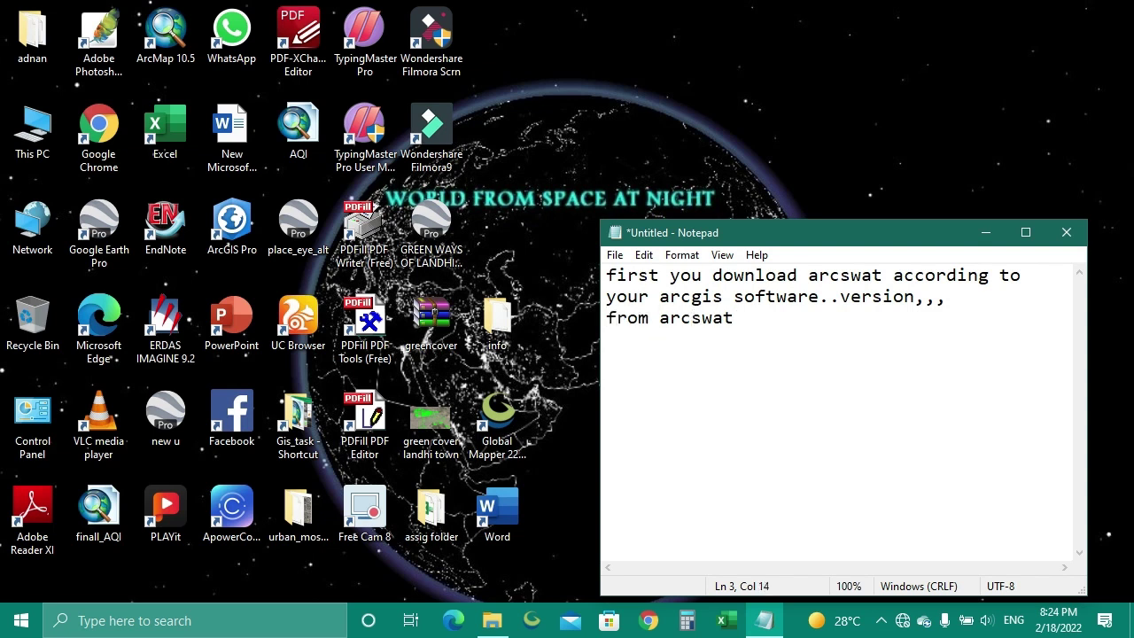
pyautogui.write('site linl')
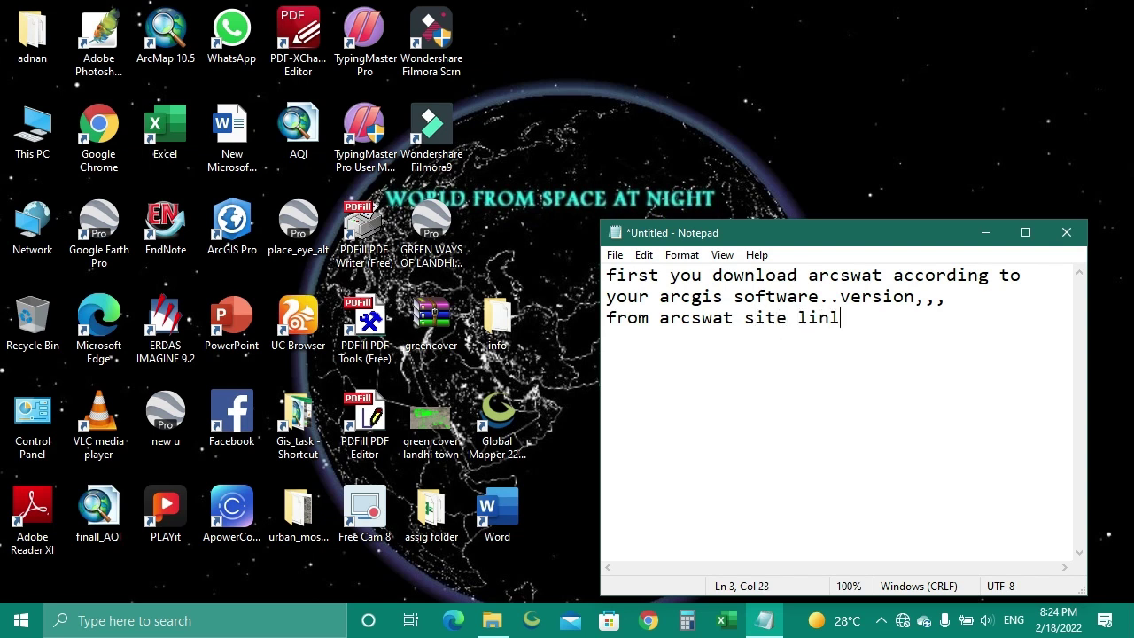
pyautogui.press('BackSpace')
pyautogui.write('k will be provide')
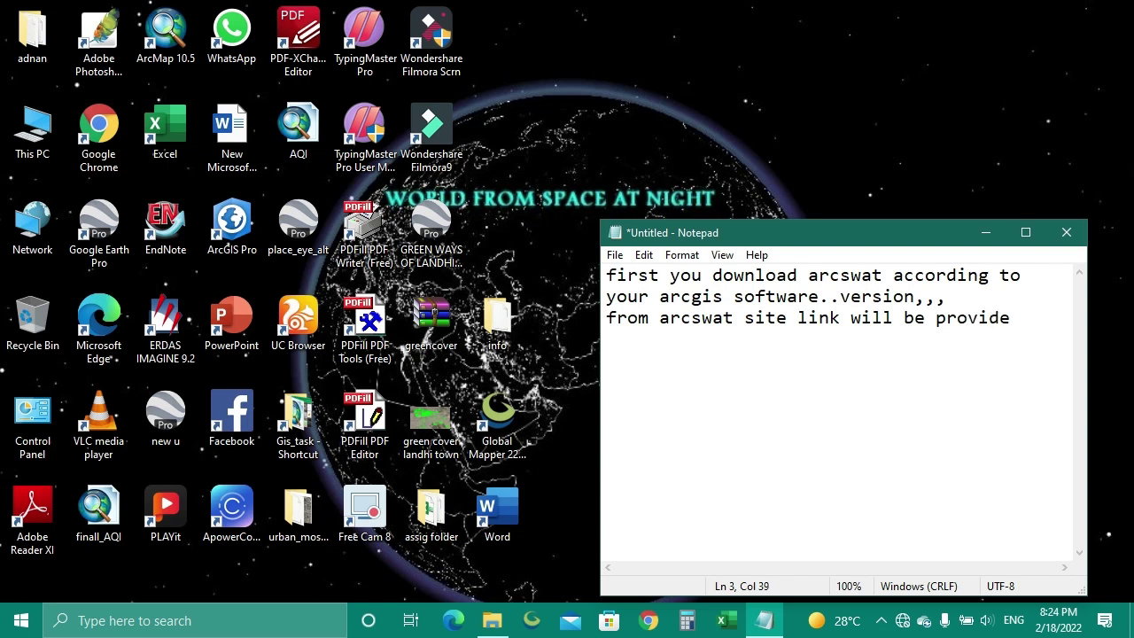
pyautogui.write(' in de')
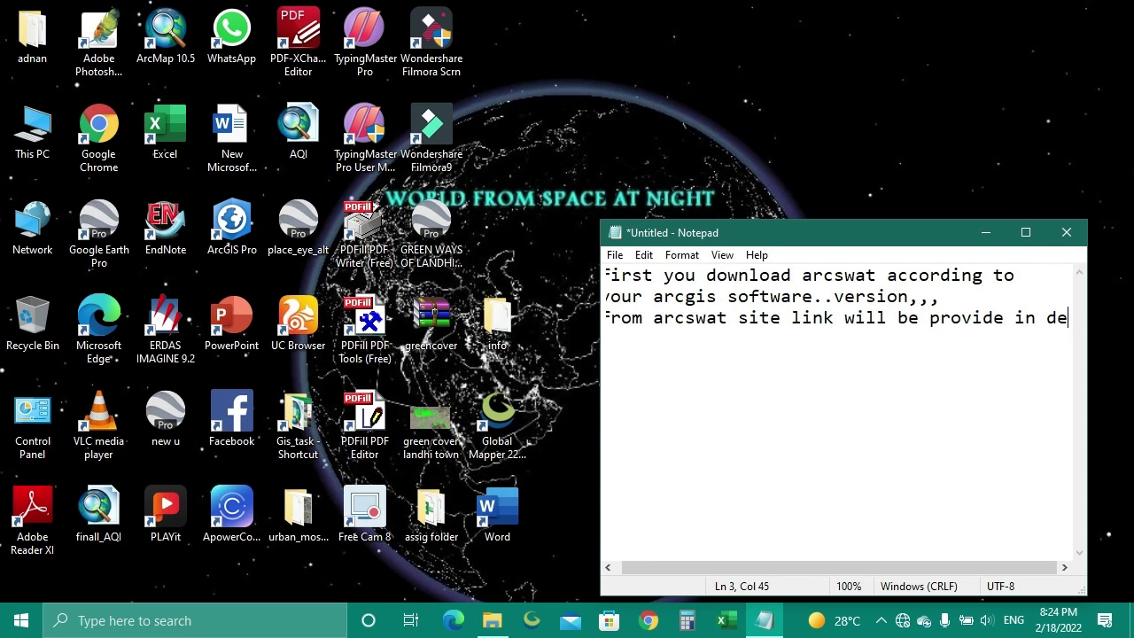
pyautogui.write('scrip')
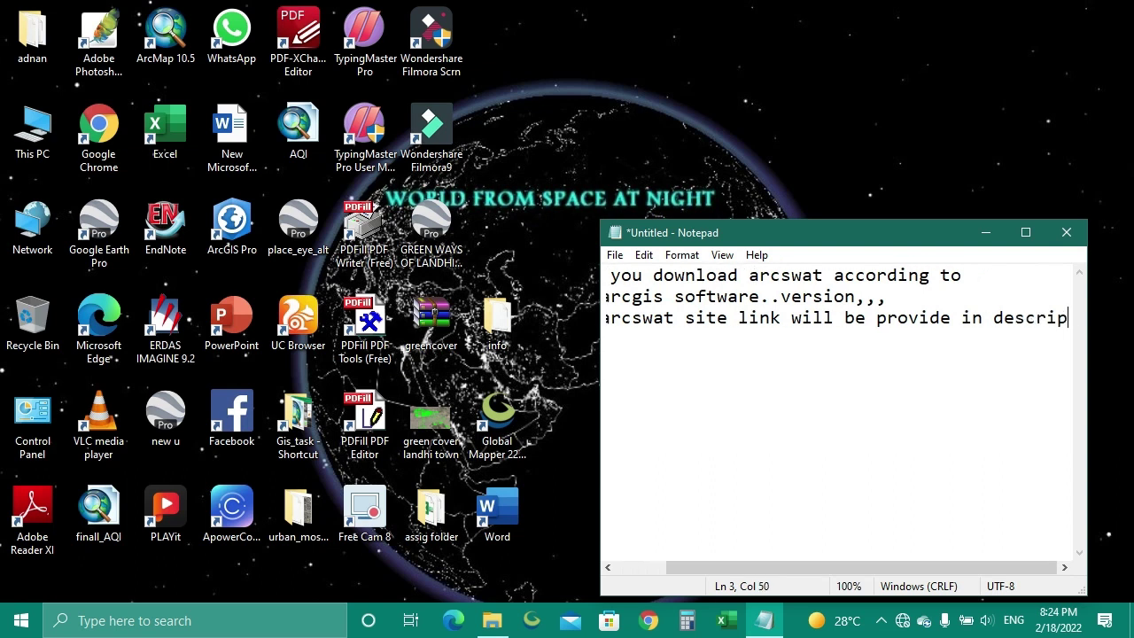
pyautogui.write('topo')
pyautogui.press('BackSpace')
pyautogui.press('BackSpace')
pyautogui.press('BackSpace')
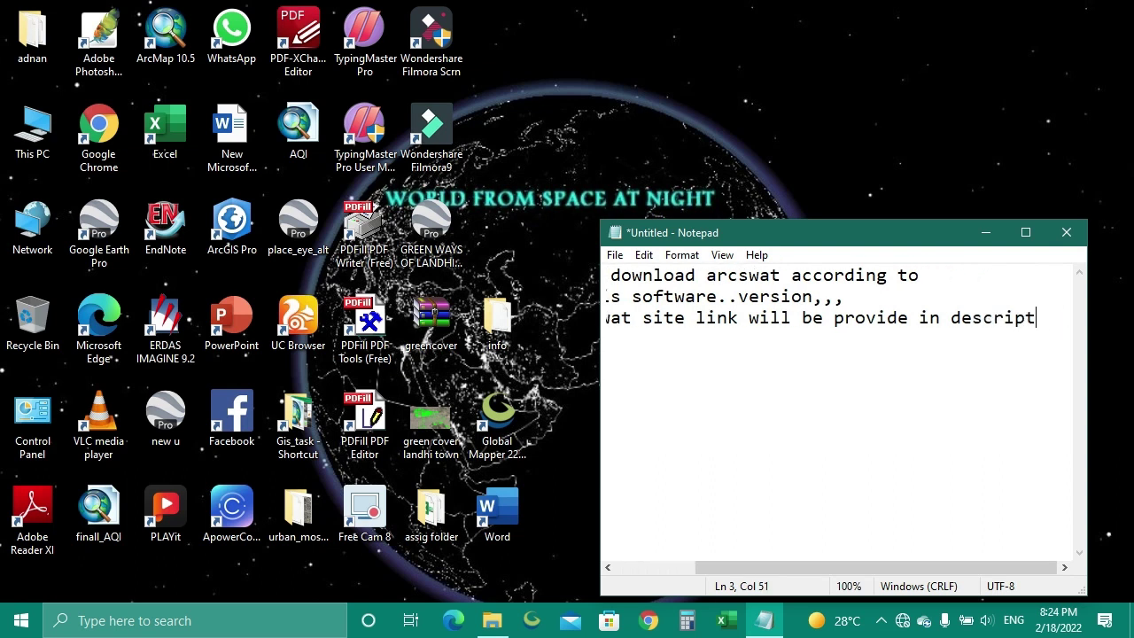
pyautogui.write('ion..')
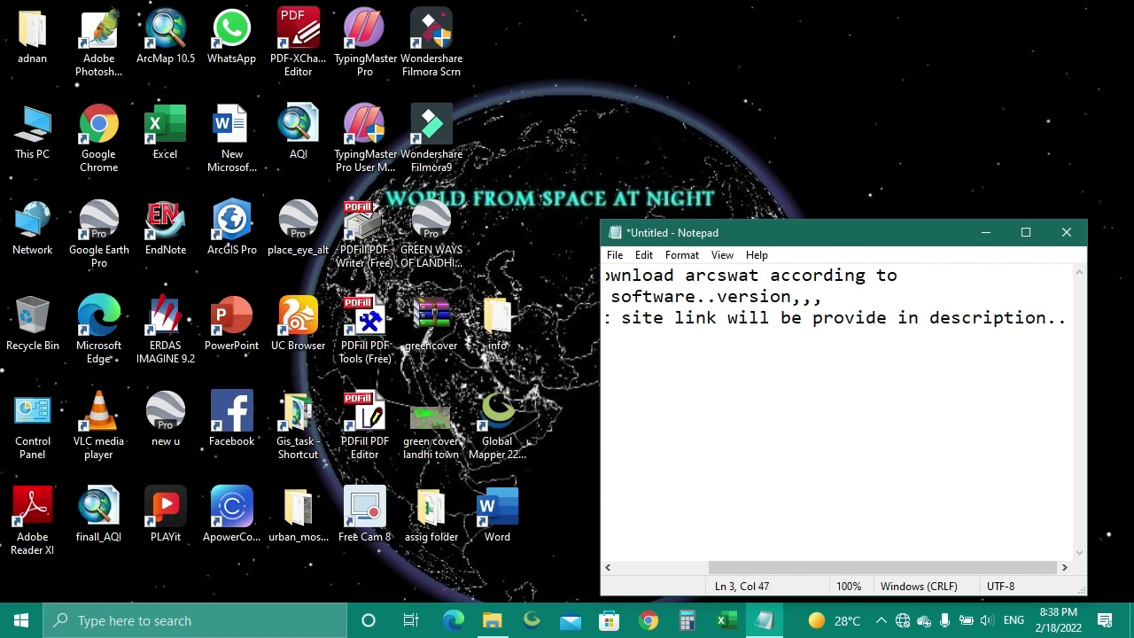
# Add a fourth line to the note reading "so first you need to unzip arcswat than"
pyautogui.click(940, 317)
pyautogui.press('Right')
pyautogui.press('Right')
pyautogui.press('Right')
pyautogui.press('Right')
pyautogui.press('Right')
pyautogui.press('Right')
pyautogui.press('Right')
pyautogui.press('Right')
pyautogui.press('Right')
pyautogui.press('Right')
pyautogui.press('Right')
pyautogui.press('Right')
pyautogui.press('Return')
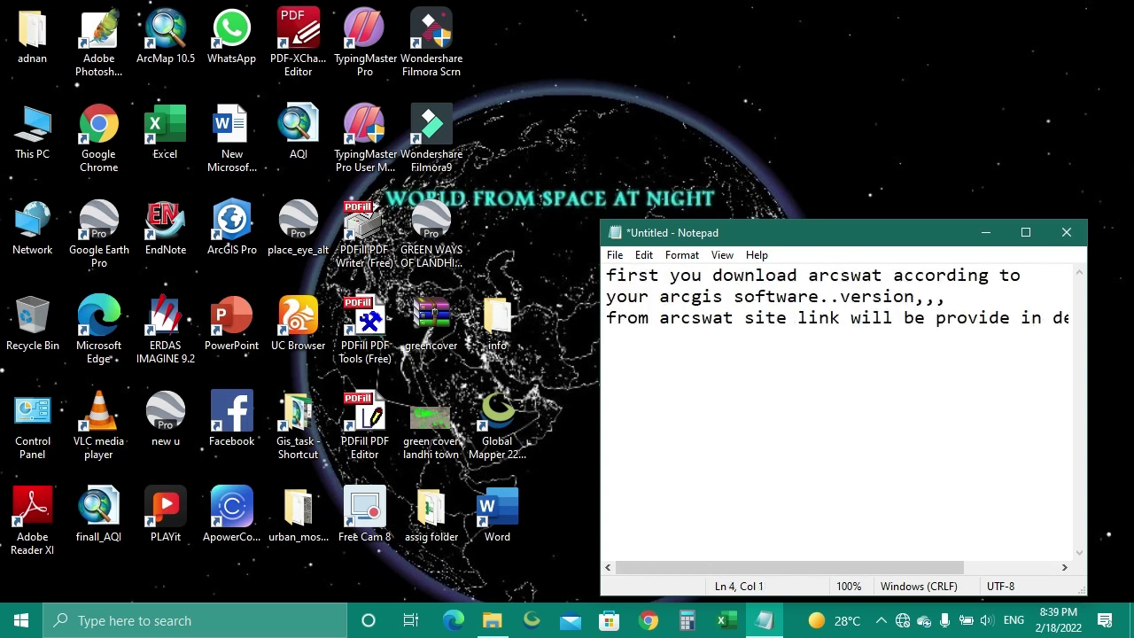
pyautogui.write('so first yo')
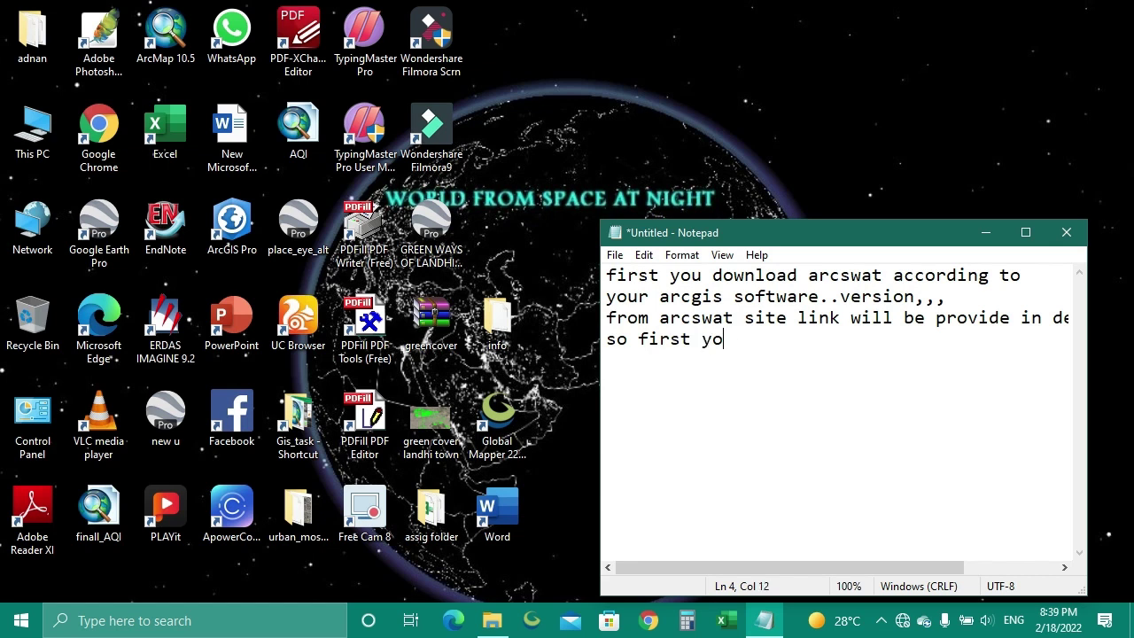
pyautogui.write('u need to')
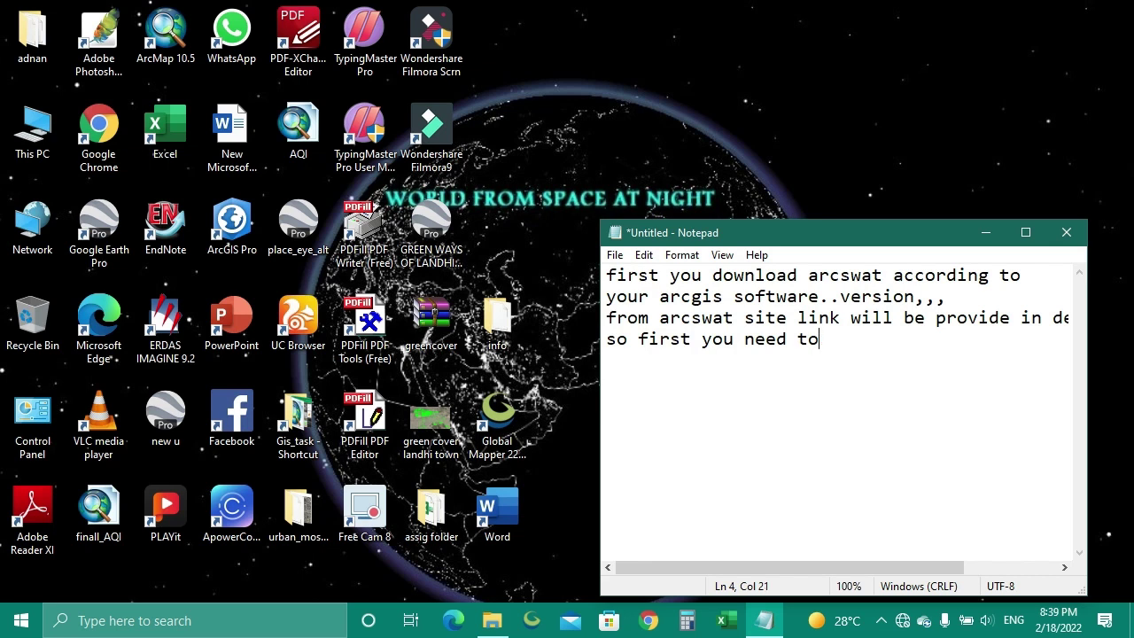
pyautogui.write(' unzip ar')
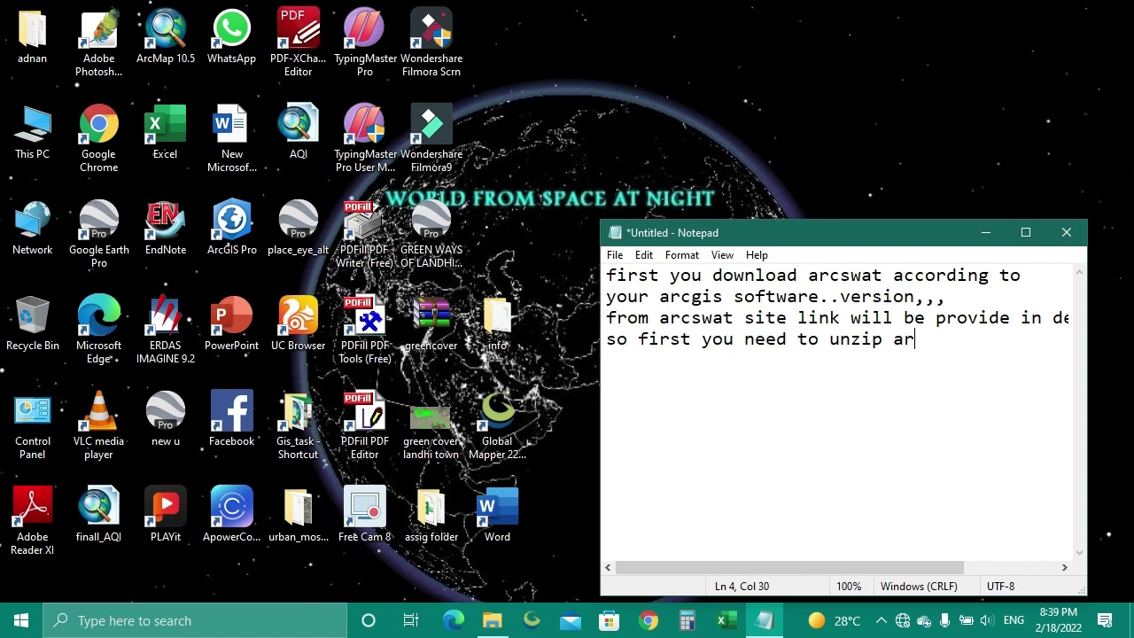
pyautogui.write('cswat than')
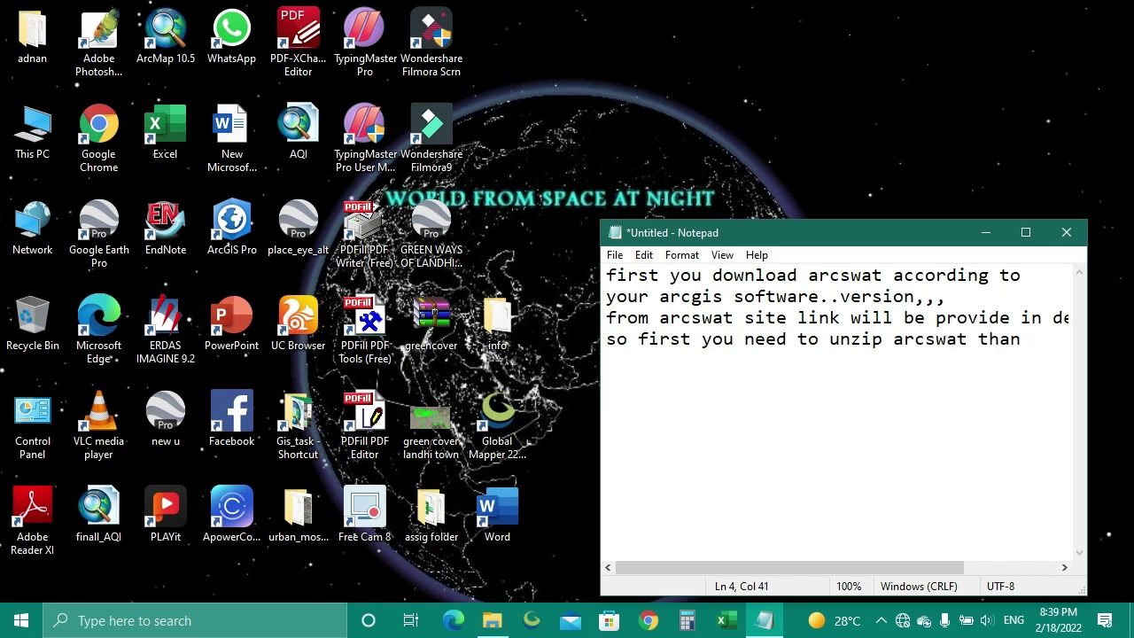
# Write "run setup simply,,," as the fifth line of the note
pyautogui.press('Return')
pyautogui.write('run setup simpl')
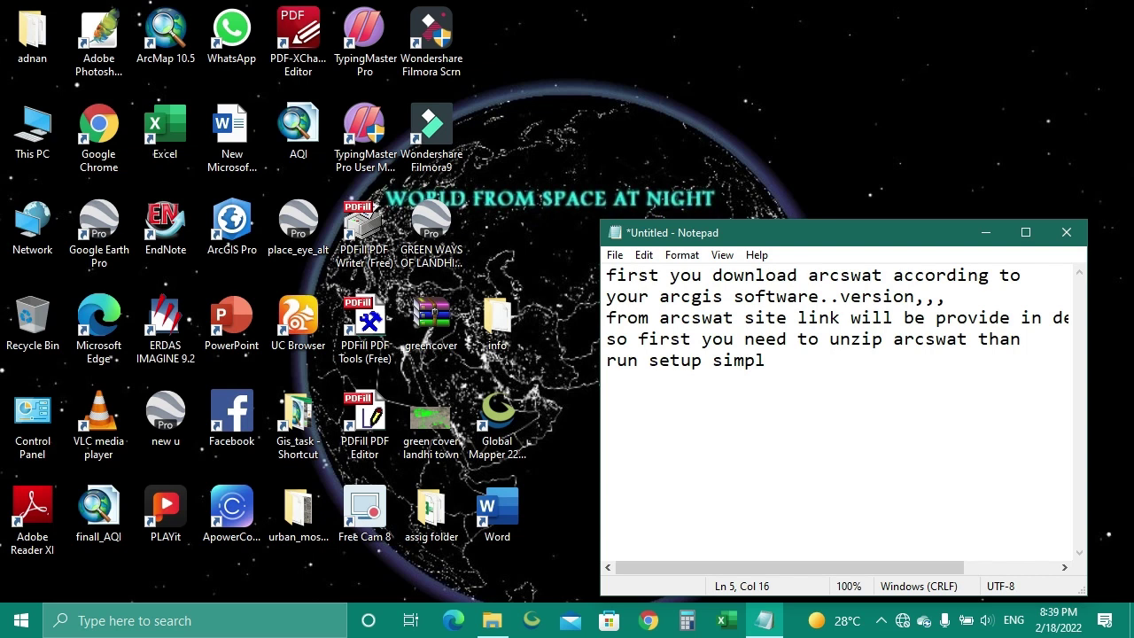
pyautogui.write('y,,,')
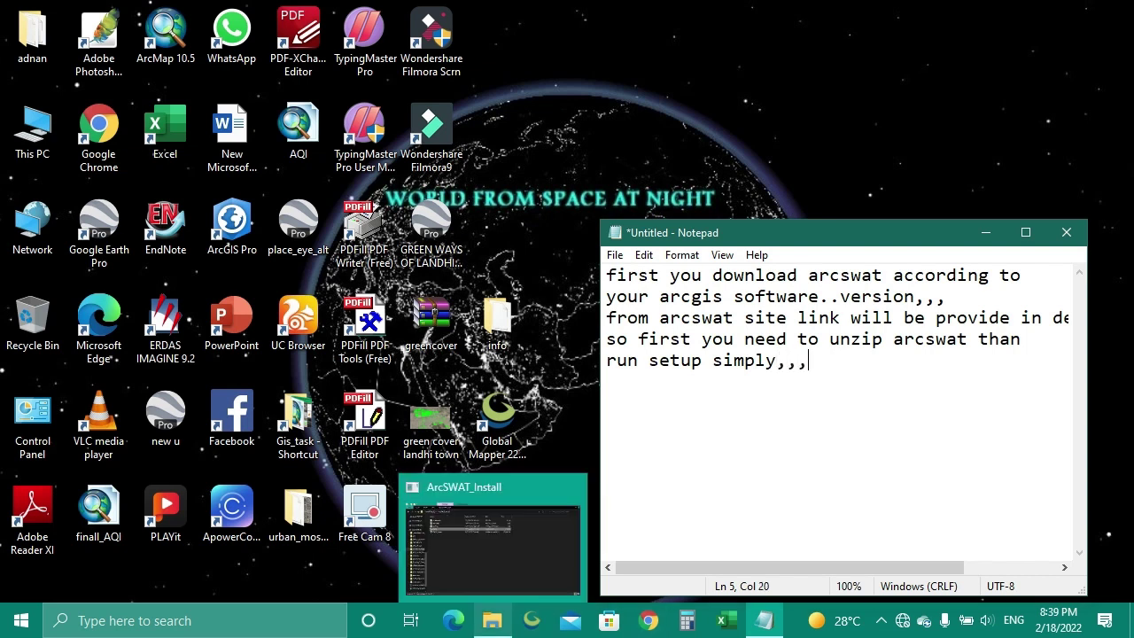
# Show the ArcSWAT_Install folder in File Explorer behind Notepad and add the note line "am already extract and run setup,,"
pyautogui.click(491, 620)
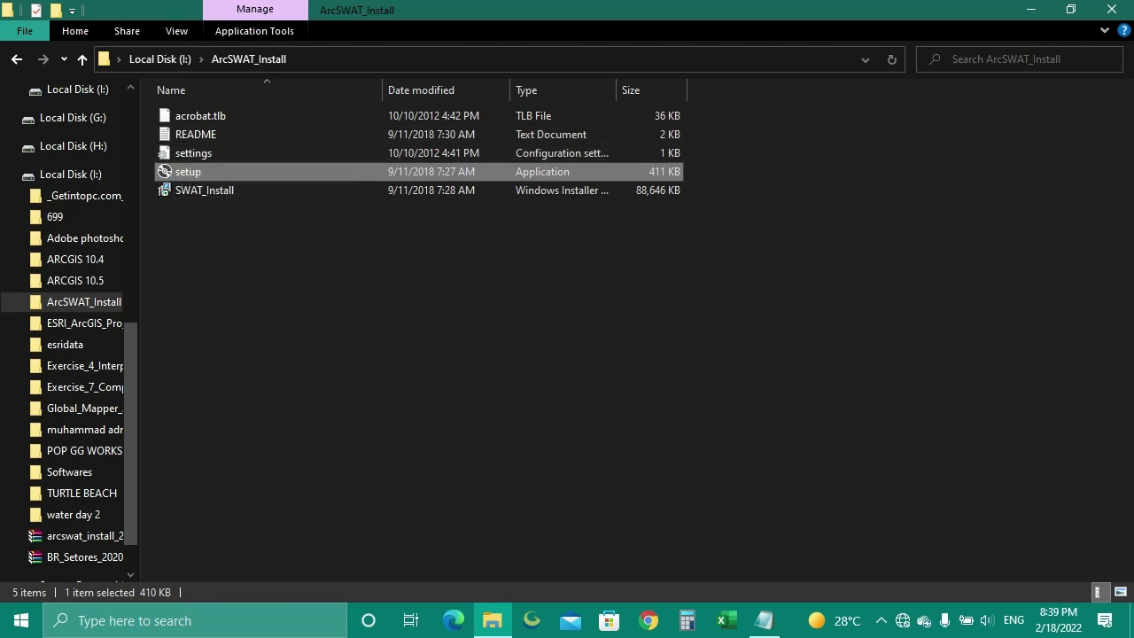
pyautogui.click(764, 620)
pyautogui.press('Return')
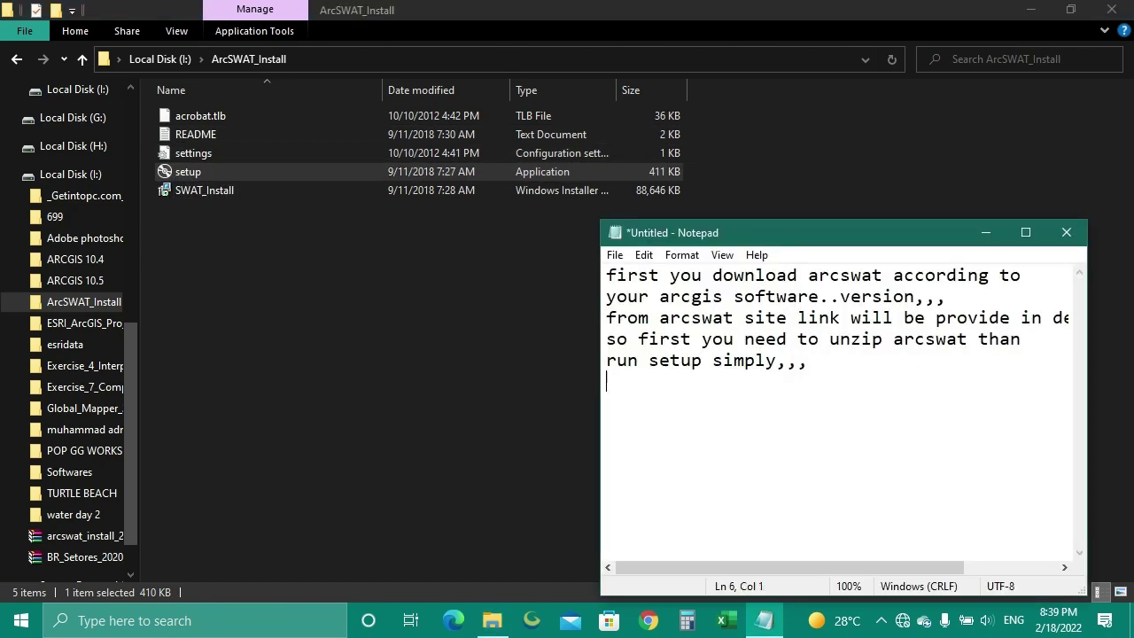
pyautogui.write('am already ')
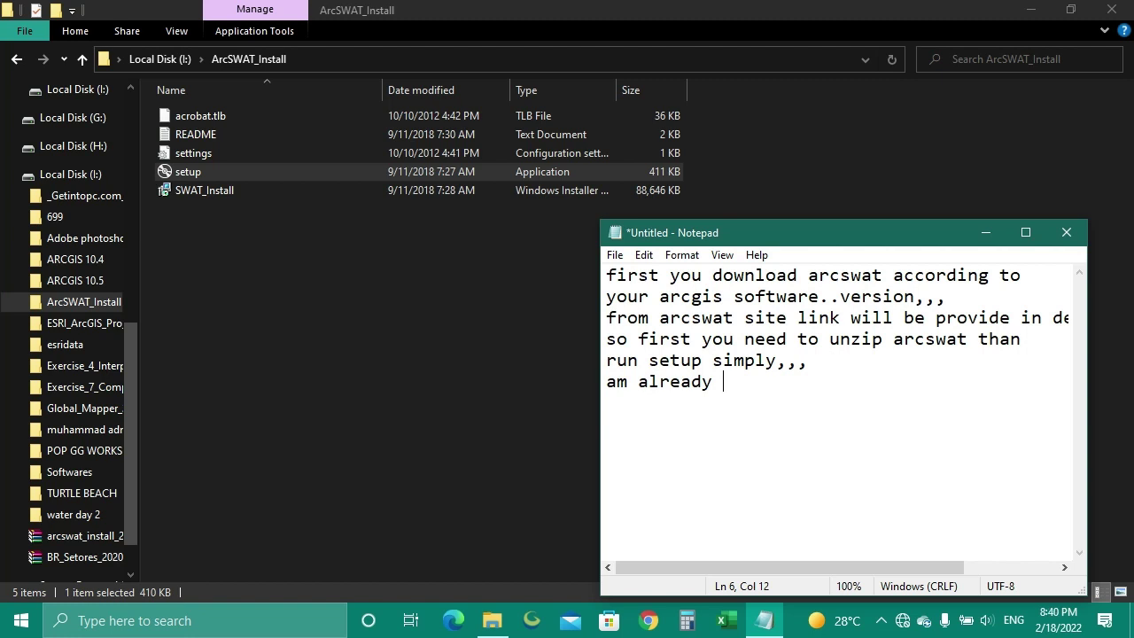
pyautogui.write('extract a')
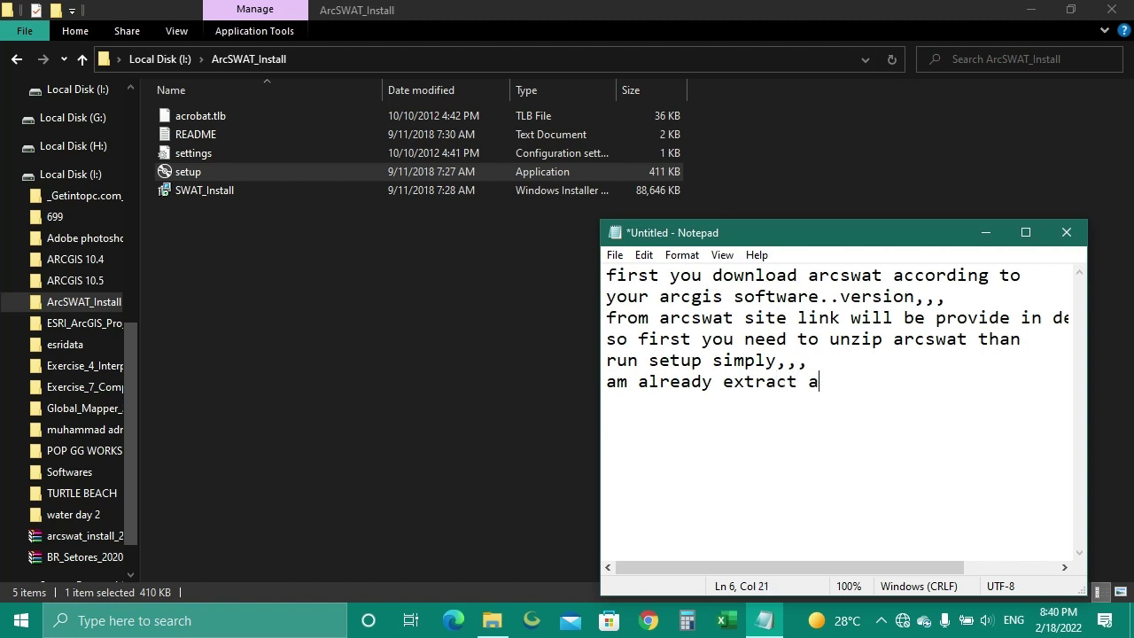
pyautogui.write('nd run setup')
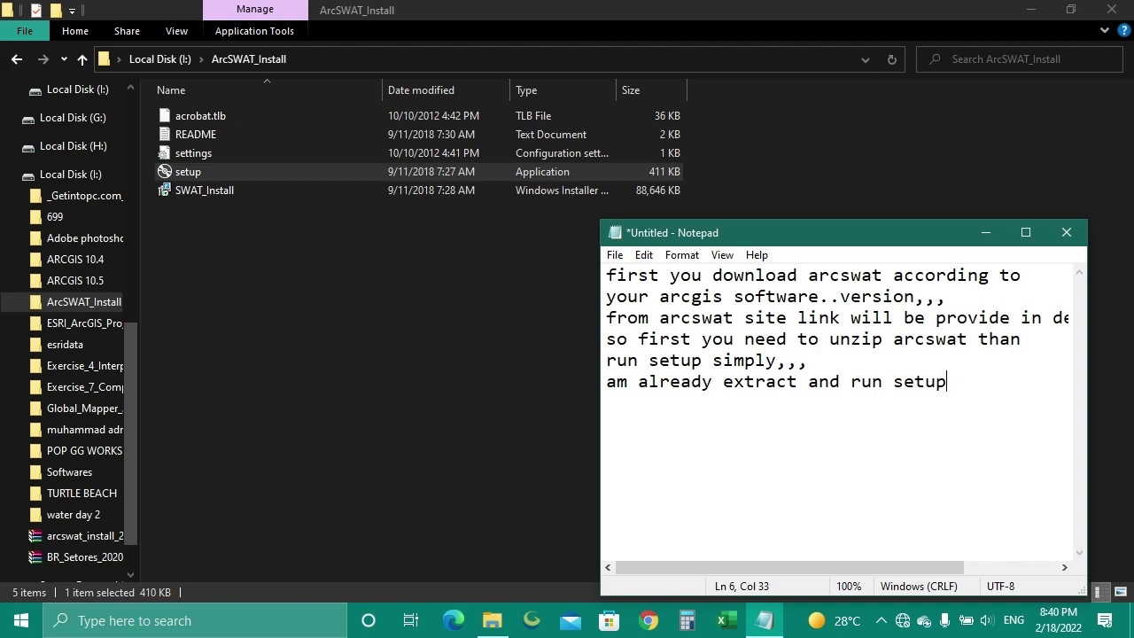
pyautogui.write(',,')
pyautogui.press('Return')
# Replace the entire note with the two lines "so now am show some points to active this" and "tool..."
pyautogui.hotkey('ctrl', 'a')
pyautogui.press('BackSpace')
pyautogui.write('s')
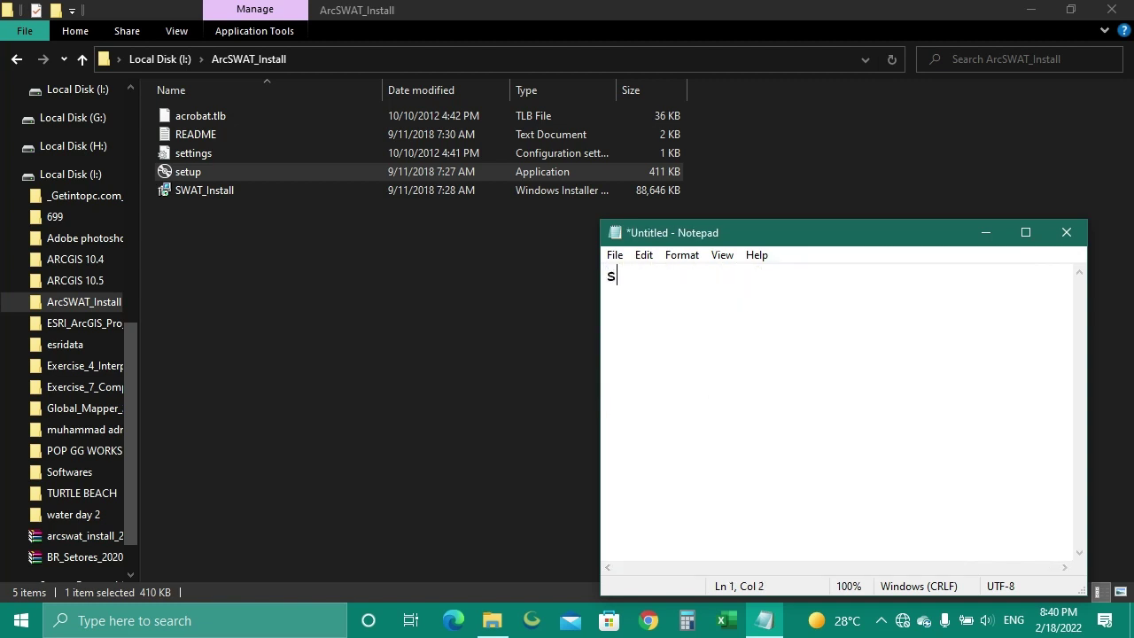
pyautogui.write('o now am sh')
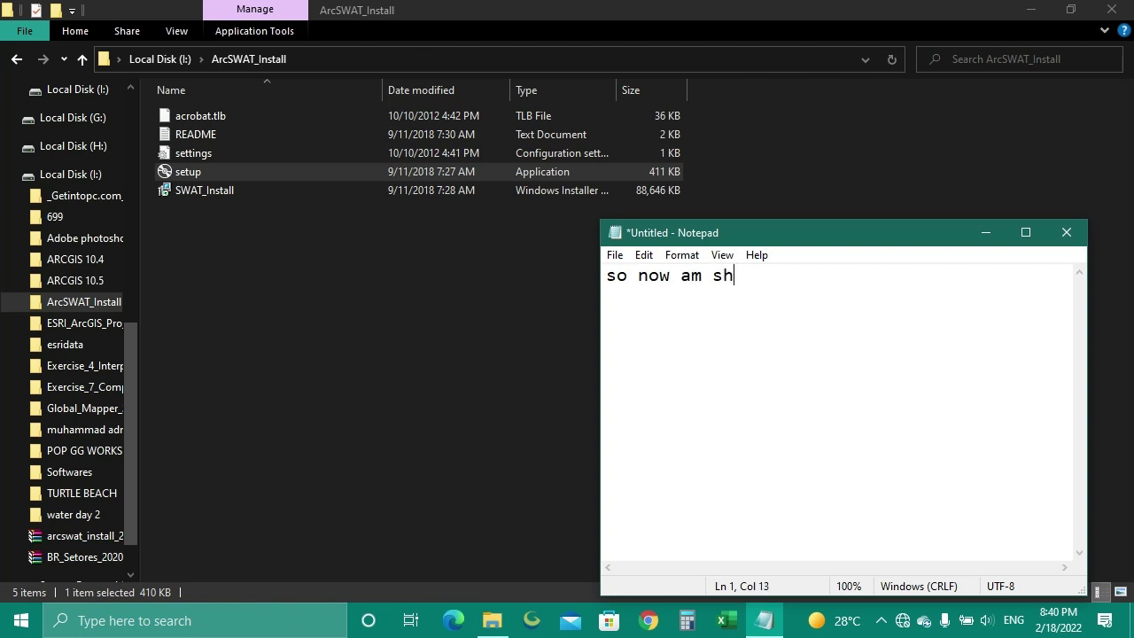
pyautogui.write('ow some po')
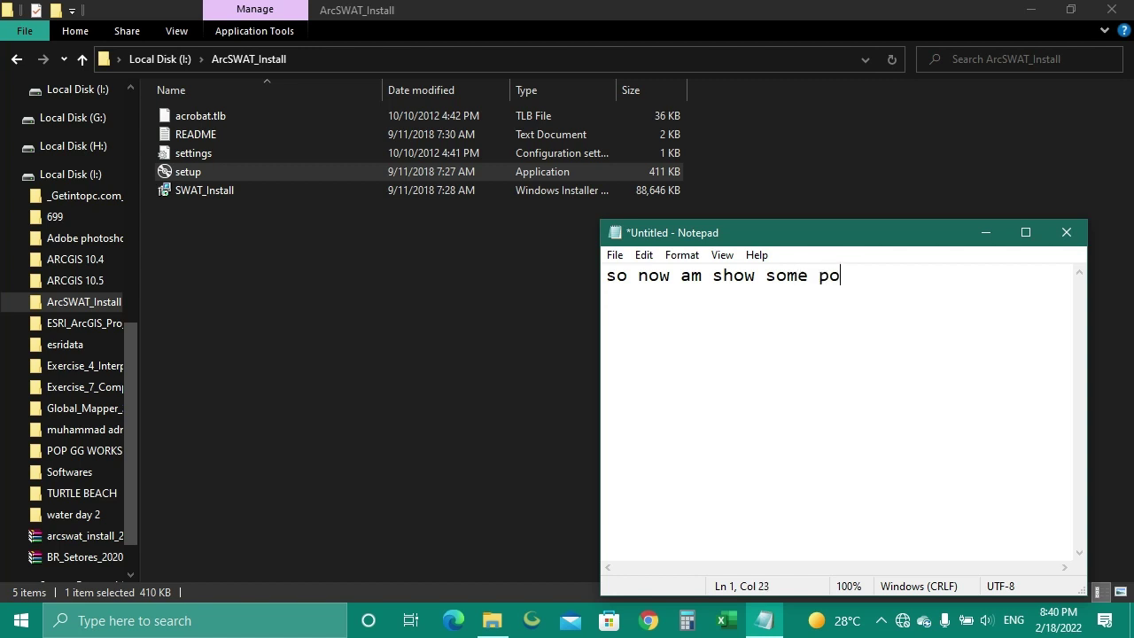
pyautogui.write('ints to activ')
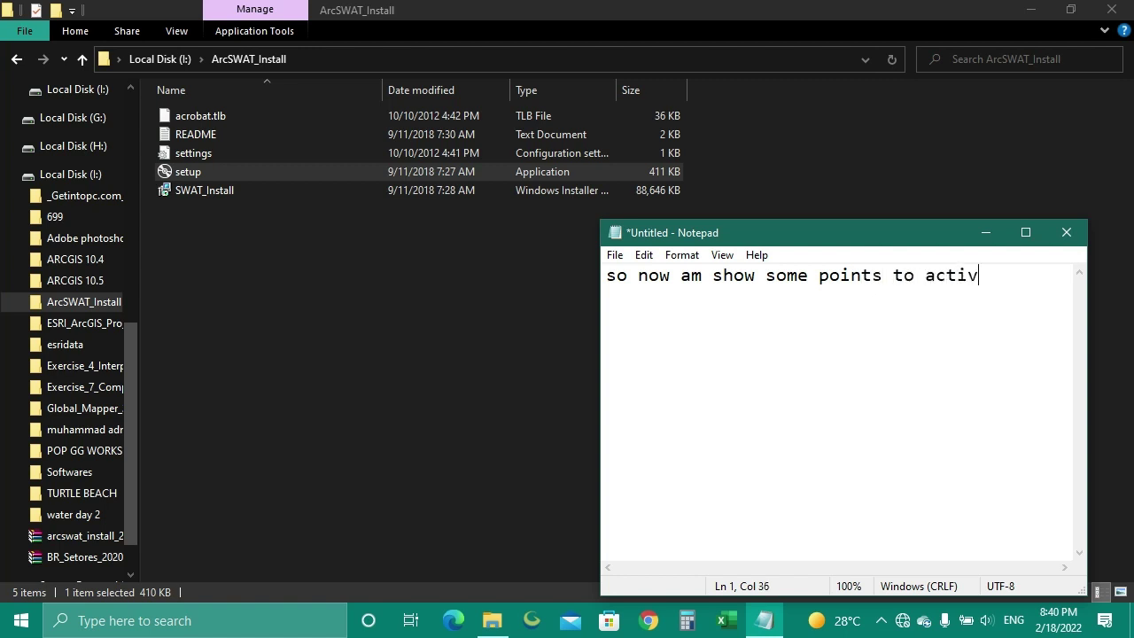
pyautogui.write('e this')
pyautogui.press('Return')
pyautogui.write('tool.')
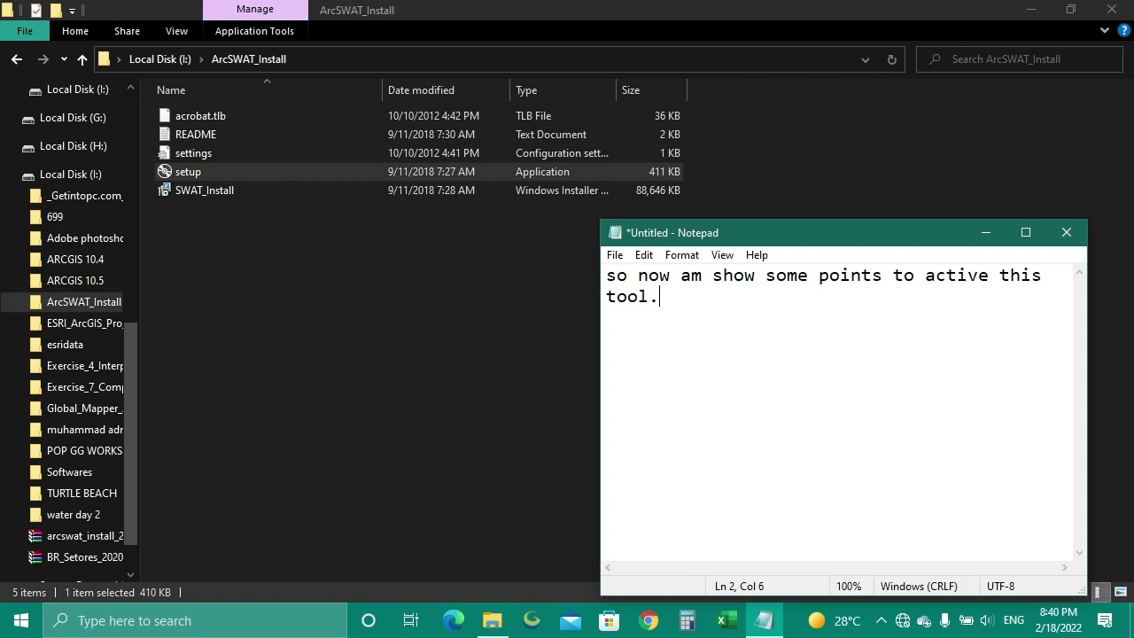
pyautogui.write('..')
# Switch to File Explorer and open Local Disk (C:)
pyautogui.click(416, 355)
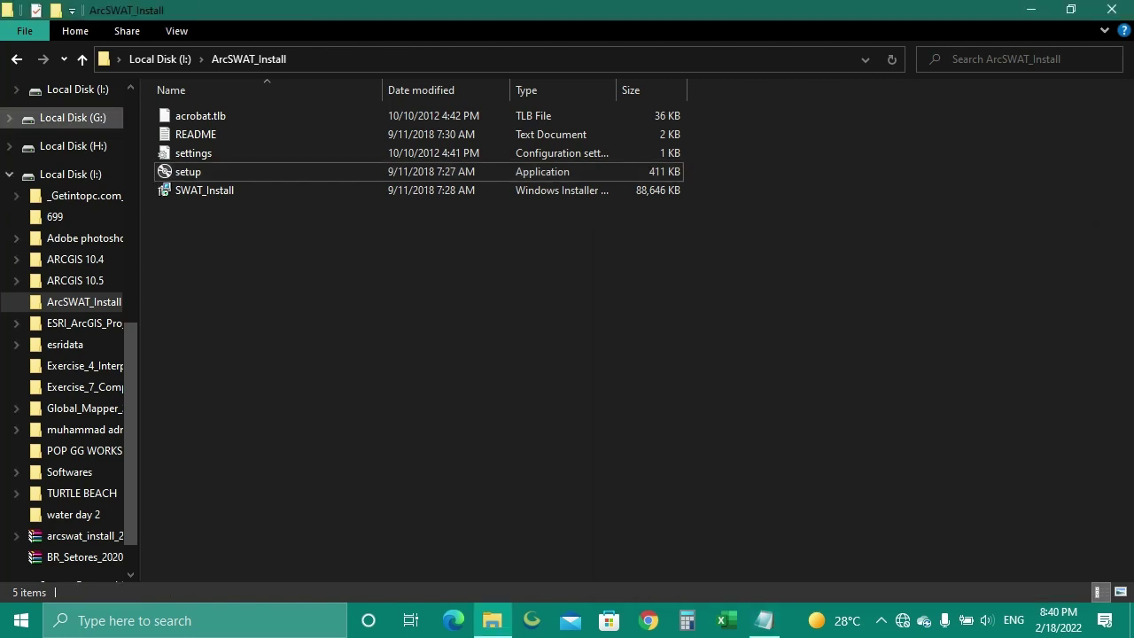
pyautogui.scroll(5, 69, 334)
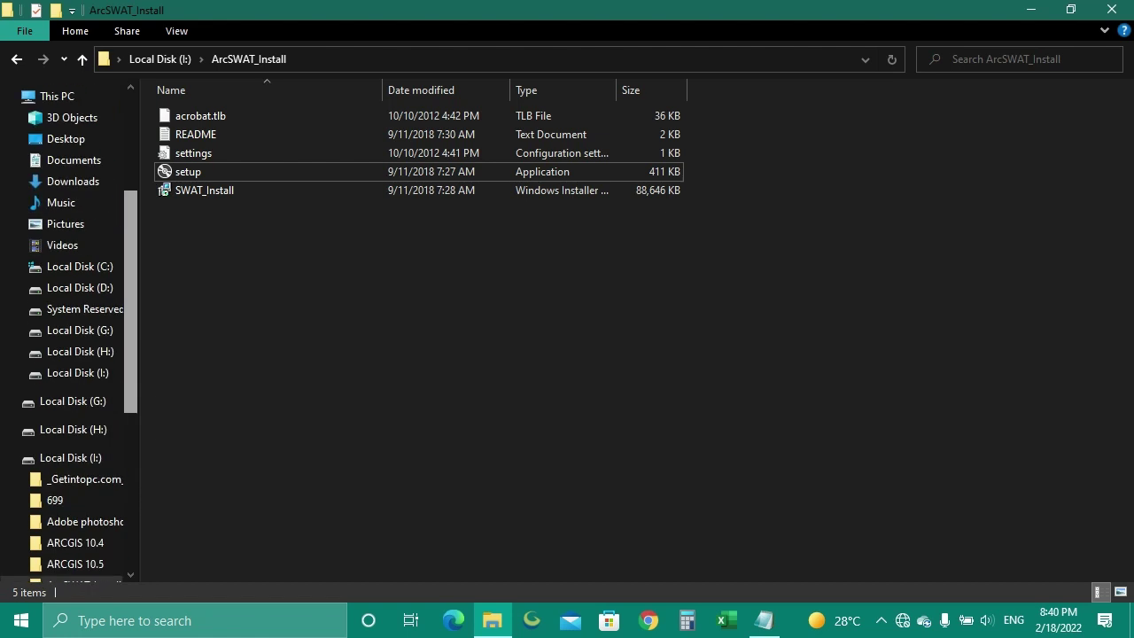
pyautogui.click(80, 266)
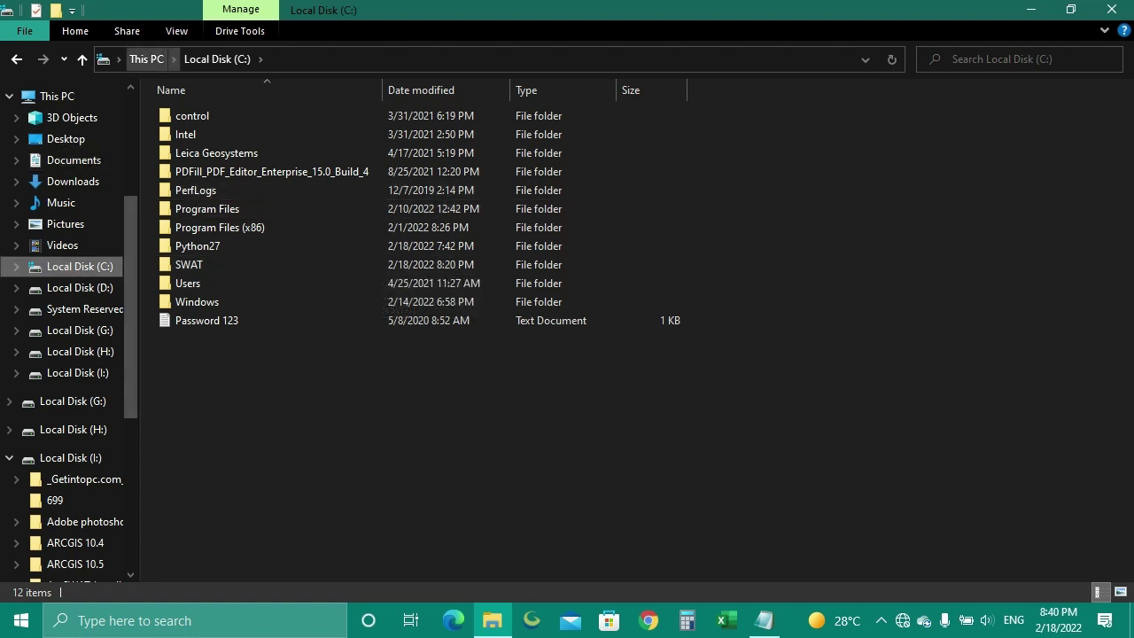
# Return to Notepad and add the lines "when you run setup a folder of arcswat" and "come into C drive,,"
pyautogui.hotkey('alt', 'Tab')
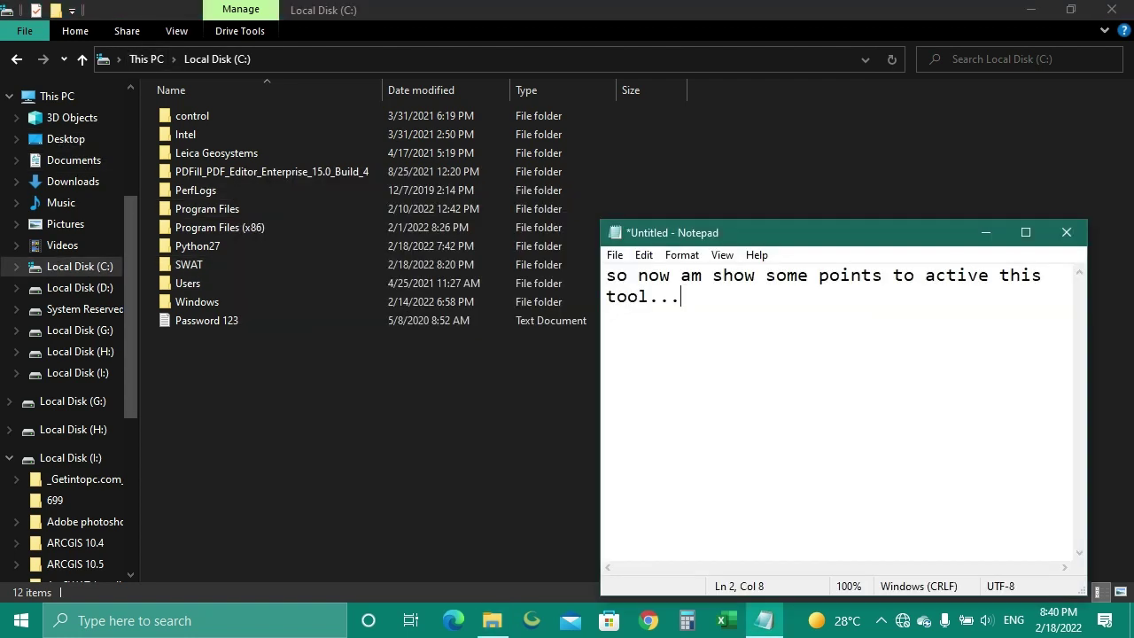
pyautogui.press('Return')
pyautogui.write('when you ')
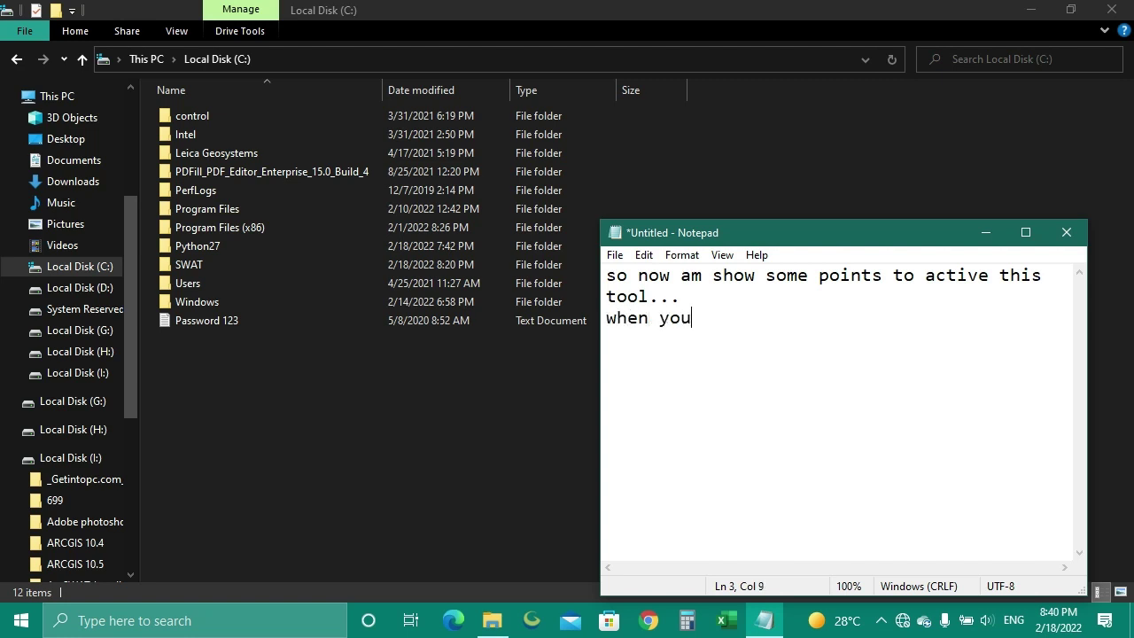
pyautogui.write('run setup a ')
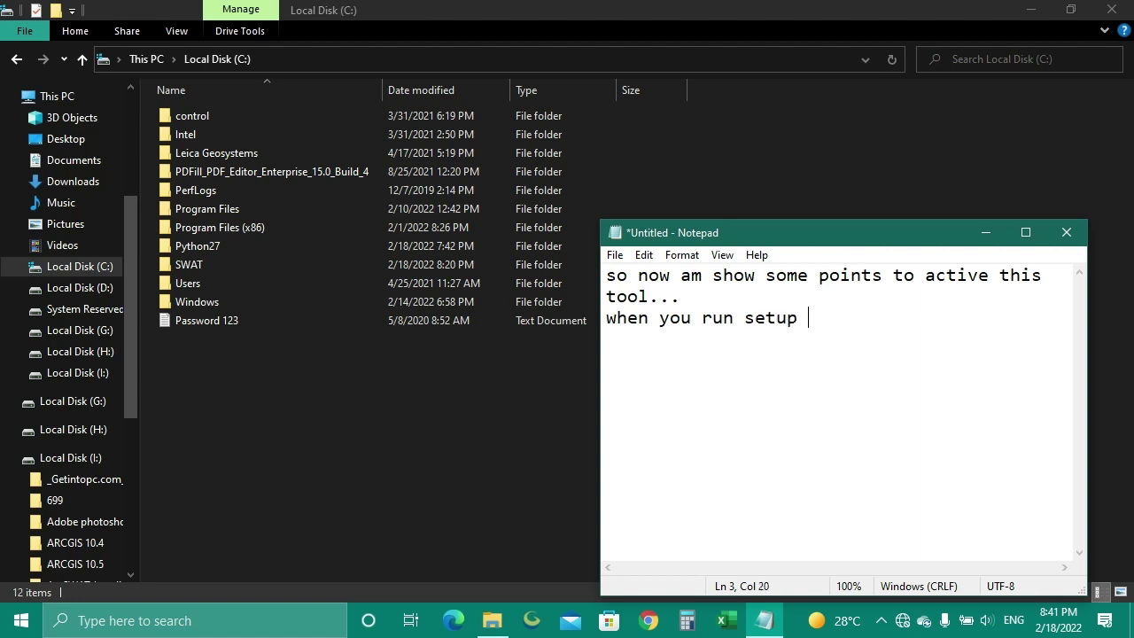
pyautogui.write('folder of ')
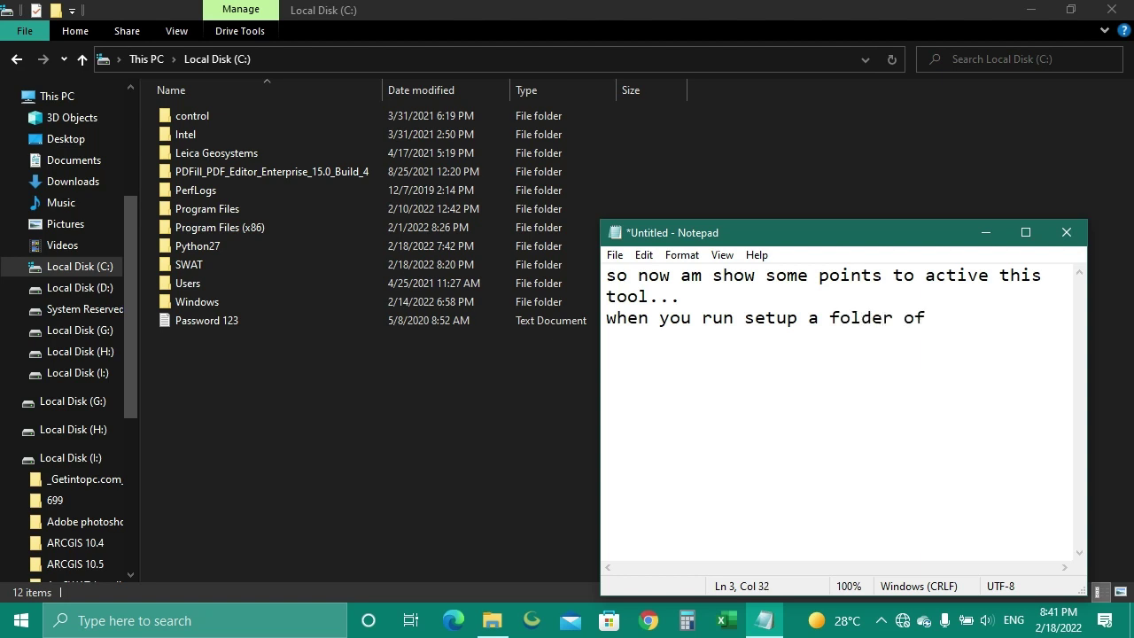
pyautogui.write('arcswat')
pyautogui.press('Return')
pyautogui.write('come ')
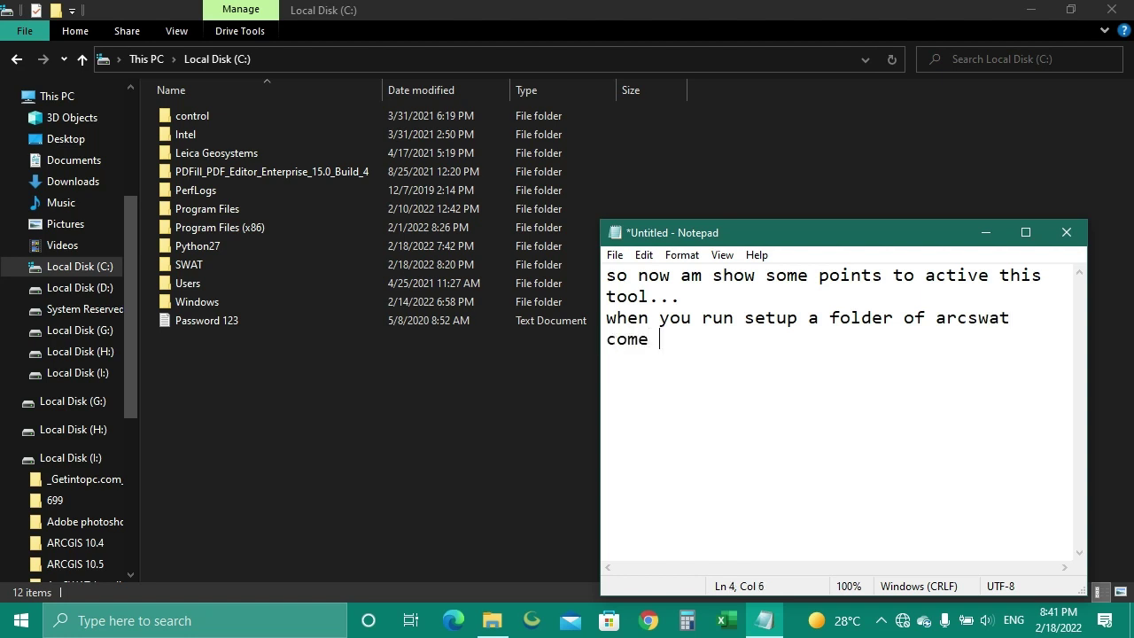
pyautogui.write('into C dri')
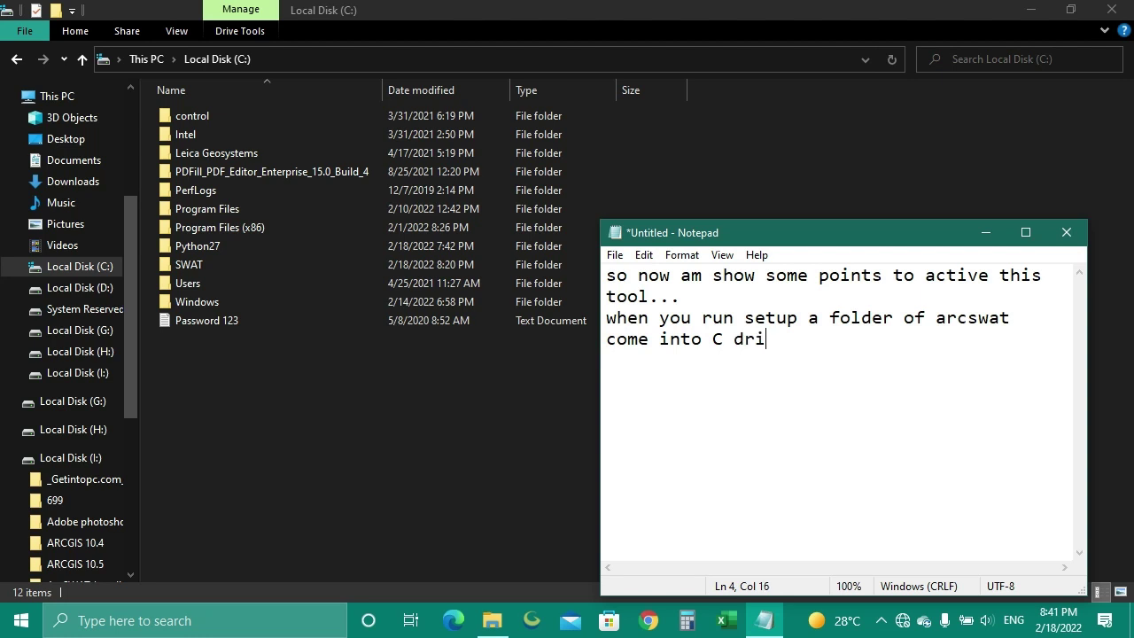
pyautogui.write('ve,,')
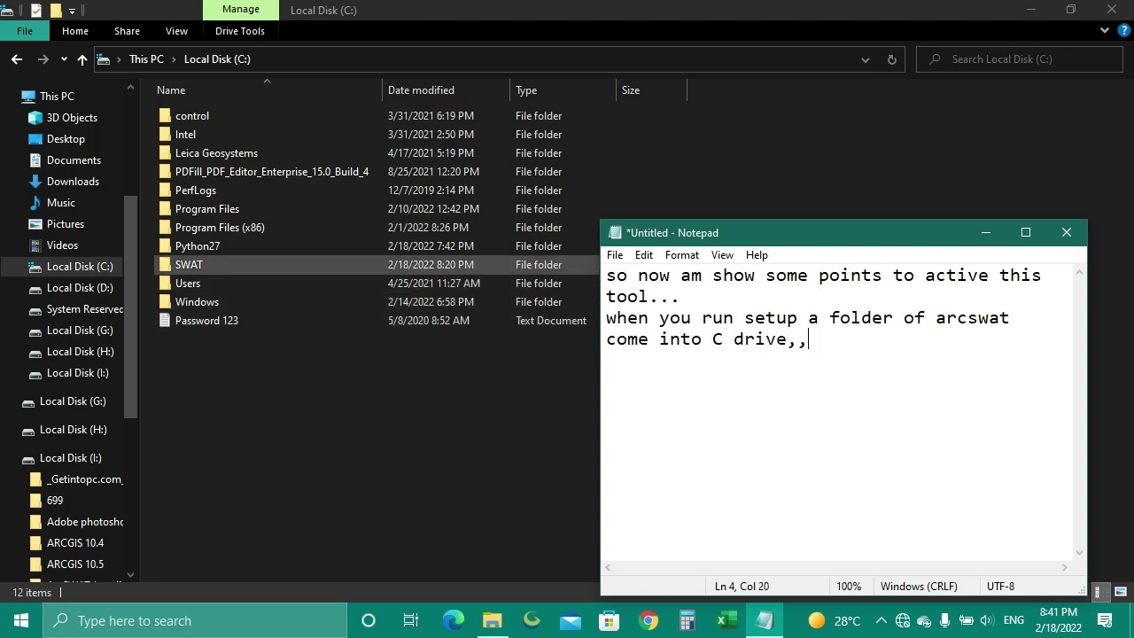
# Look inside the SWAT folder on drive C and its ArcSWAT subfolder, and return to the drive's root
pyautogui.click(189, 264)
pyautogui.press('Return')
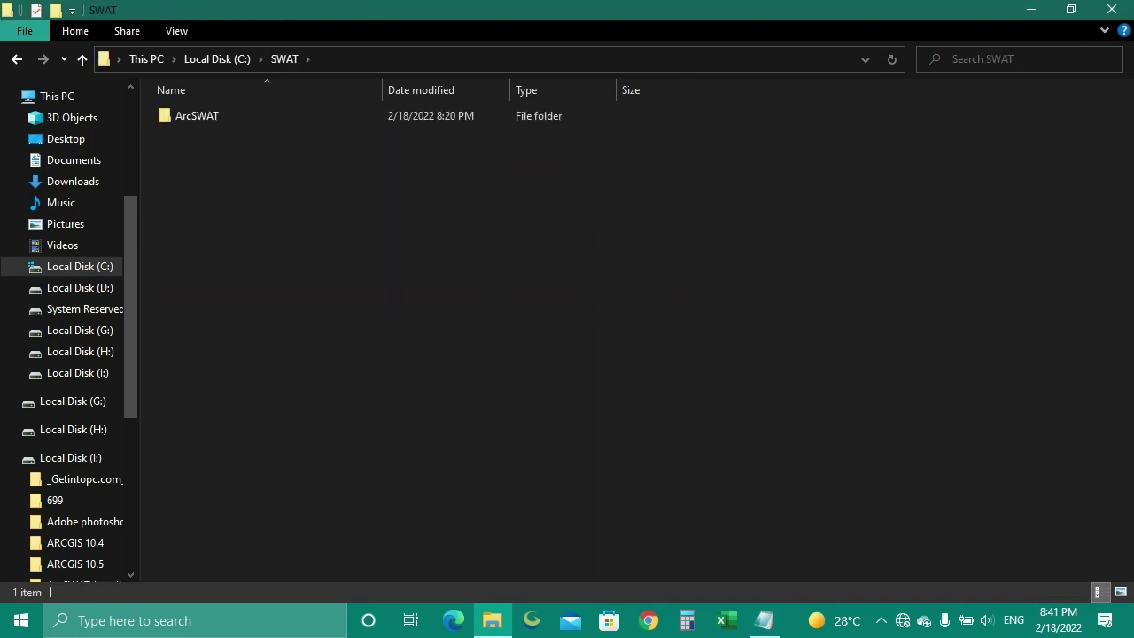
pyautogui.doubleClick(196, 116)
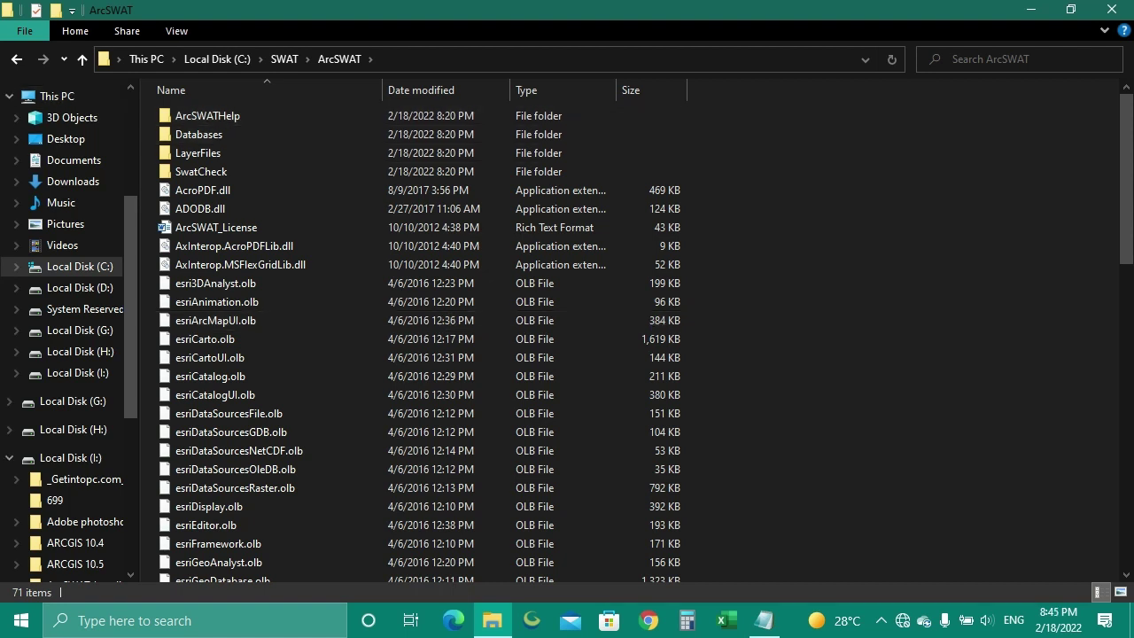
pyautogui.click(17, 58)
pyautogui.click(17, 59)
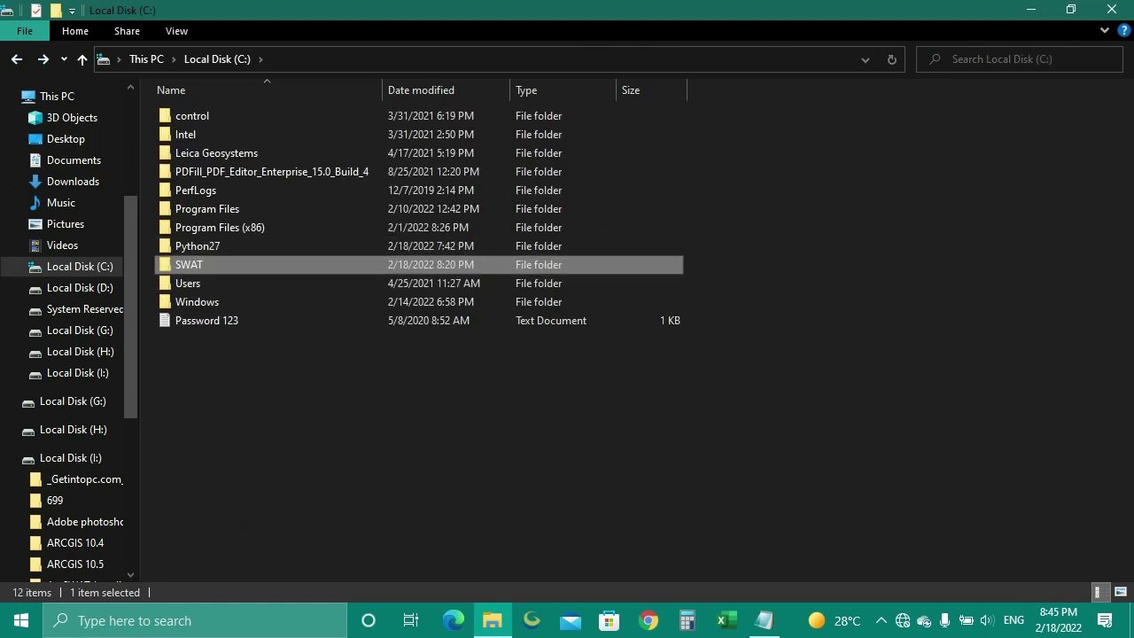
# Open the SWAT folder's properties, view its advanced attributes without changes, and display its security permissions
pyautogui.rightClick(316, 263)
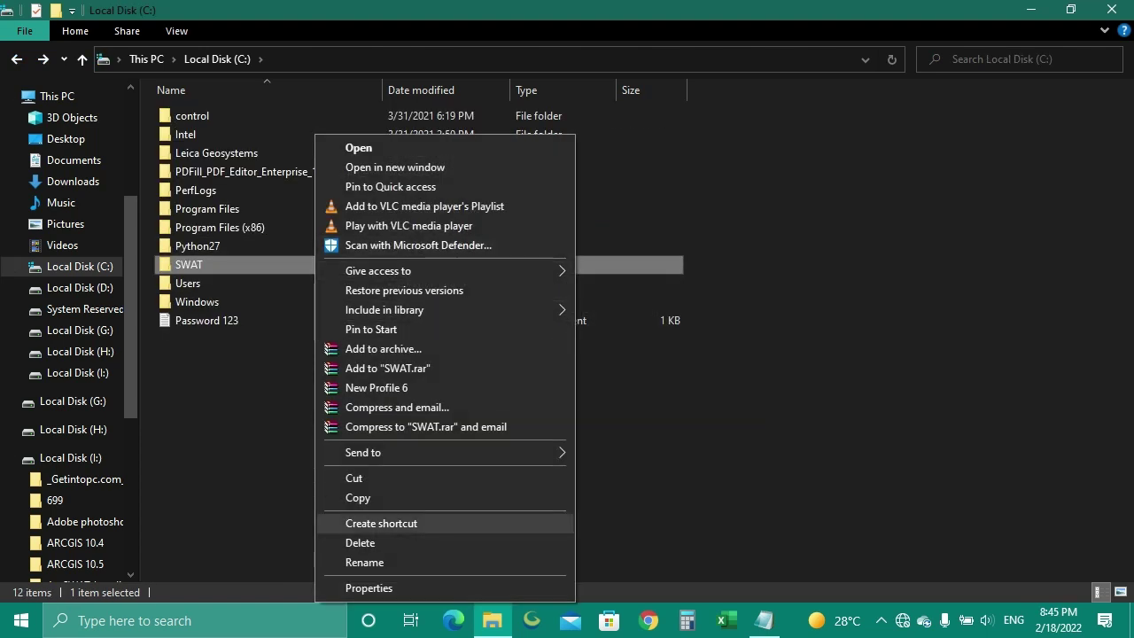
pyautogui.click(369, 587)
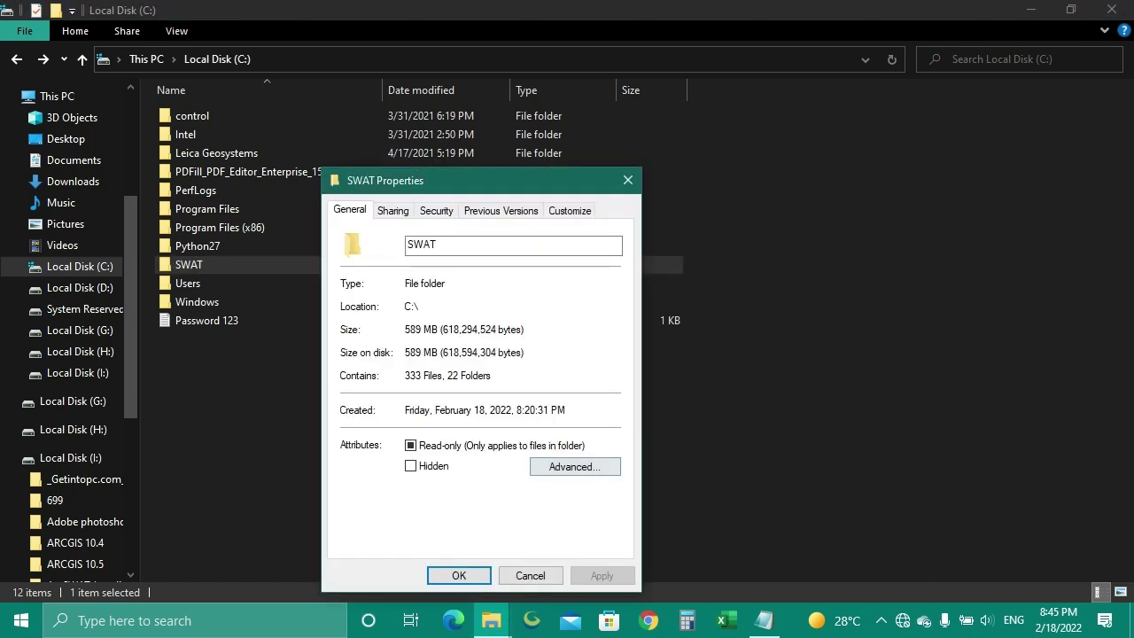
pyautogui.click(575, 466)
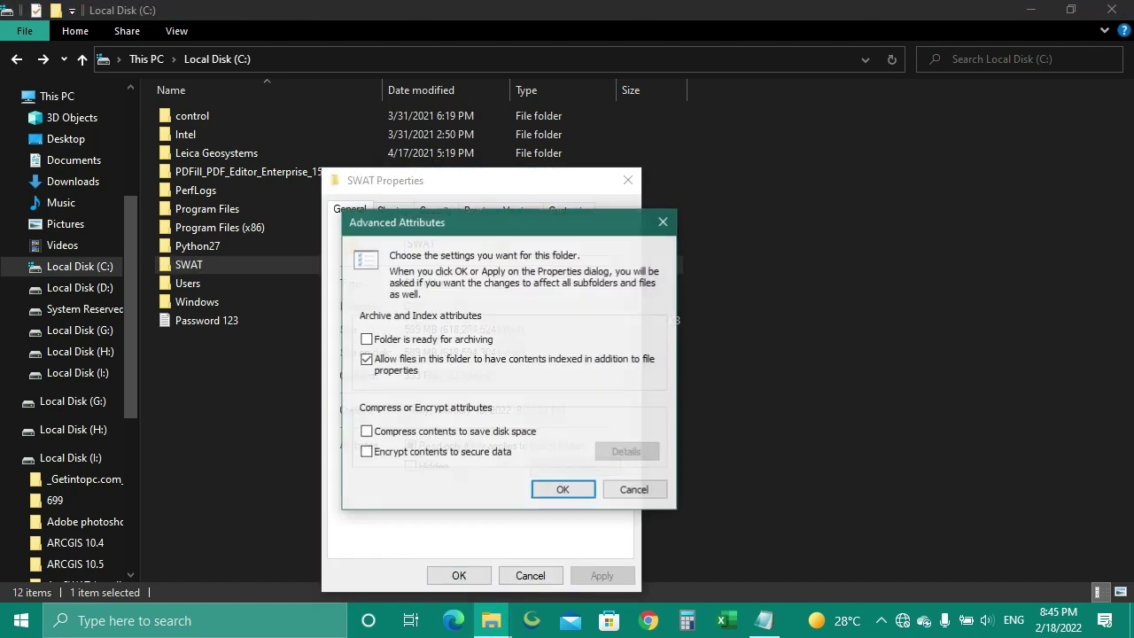
pyautogui.click(635, 489)
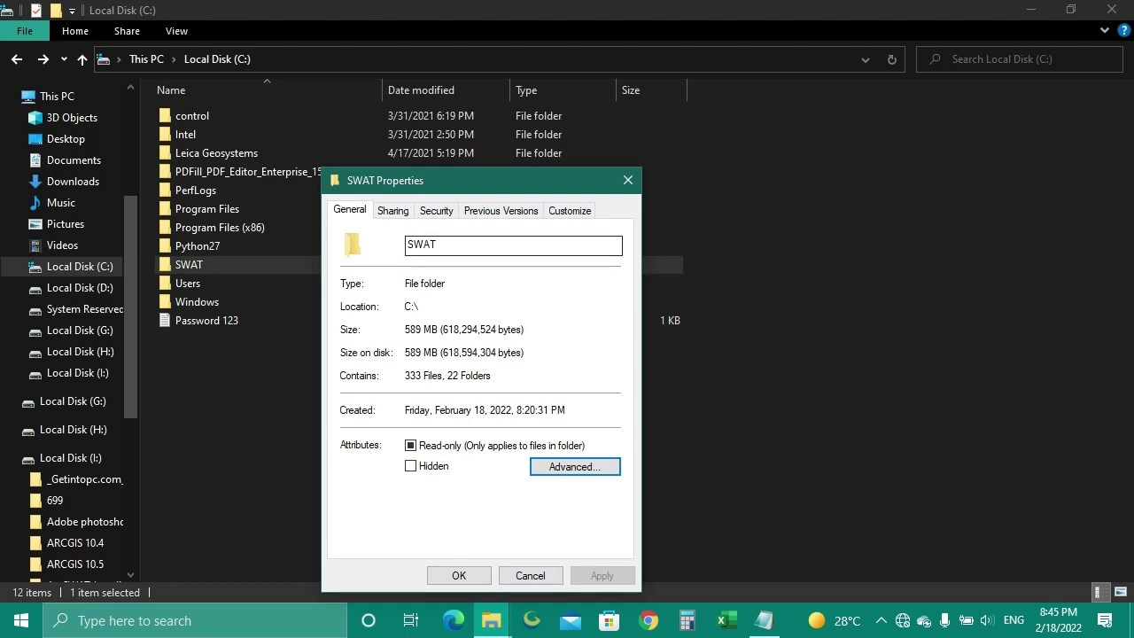
pyautogui.click(437, 211)
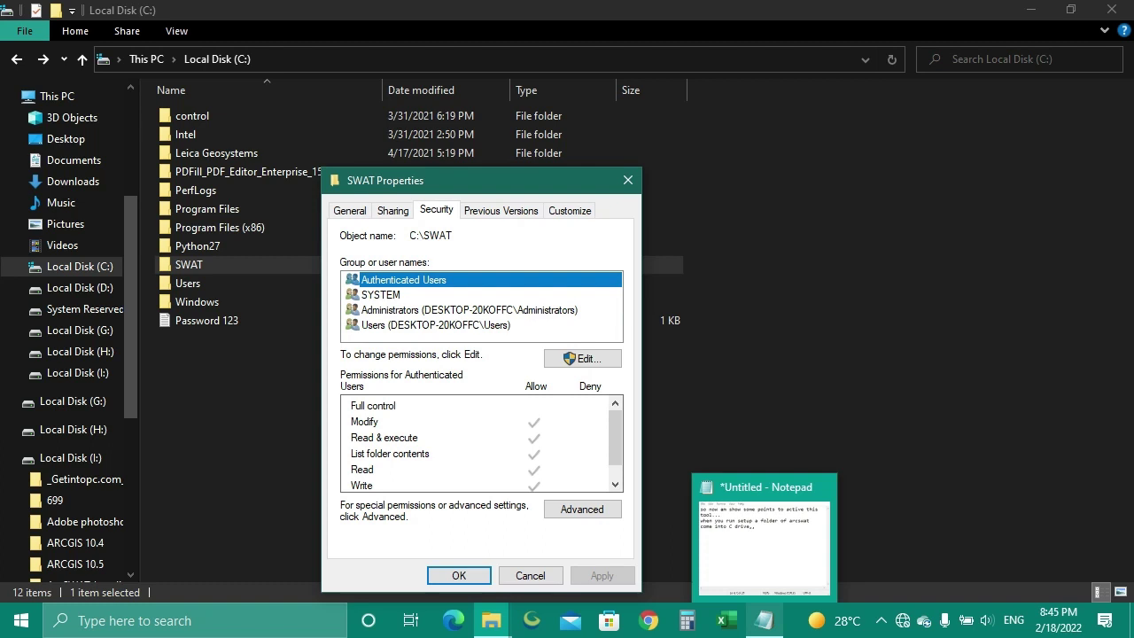
# Return to Notepad and add the line "as you can see no full controle check,," below the existing notes
pyautogui.click(763, 619)
pyautogui.press('Return')
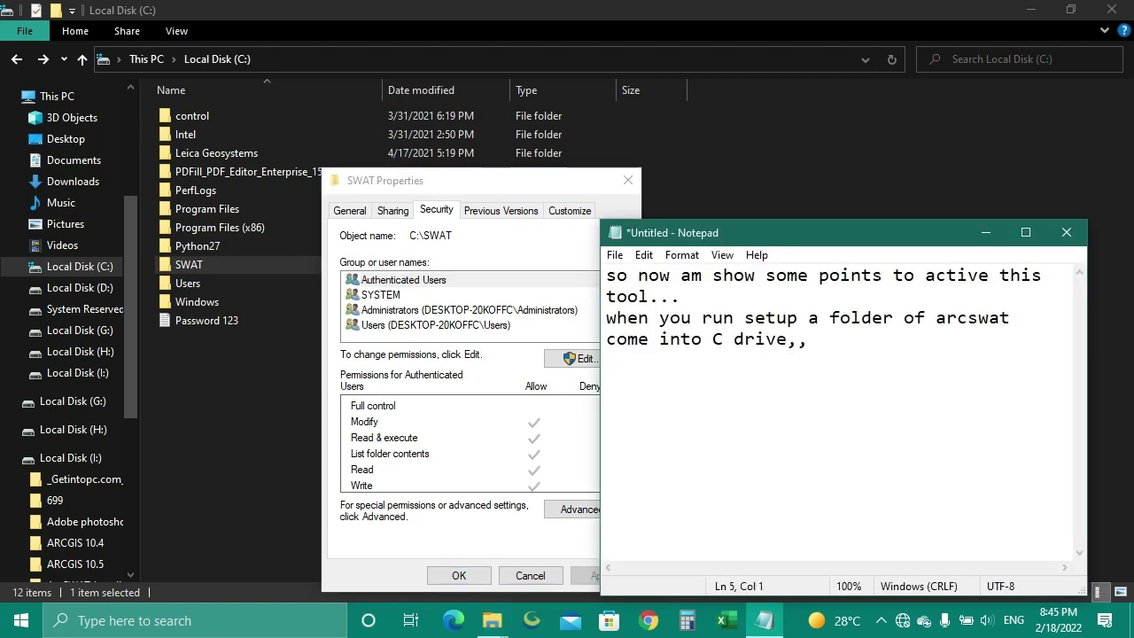
pyautogui.write('as you ca')
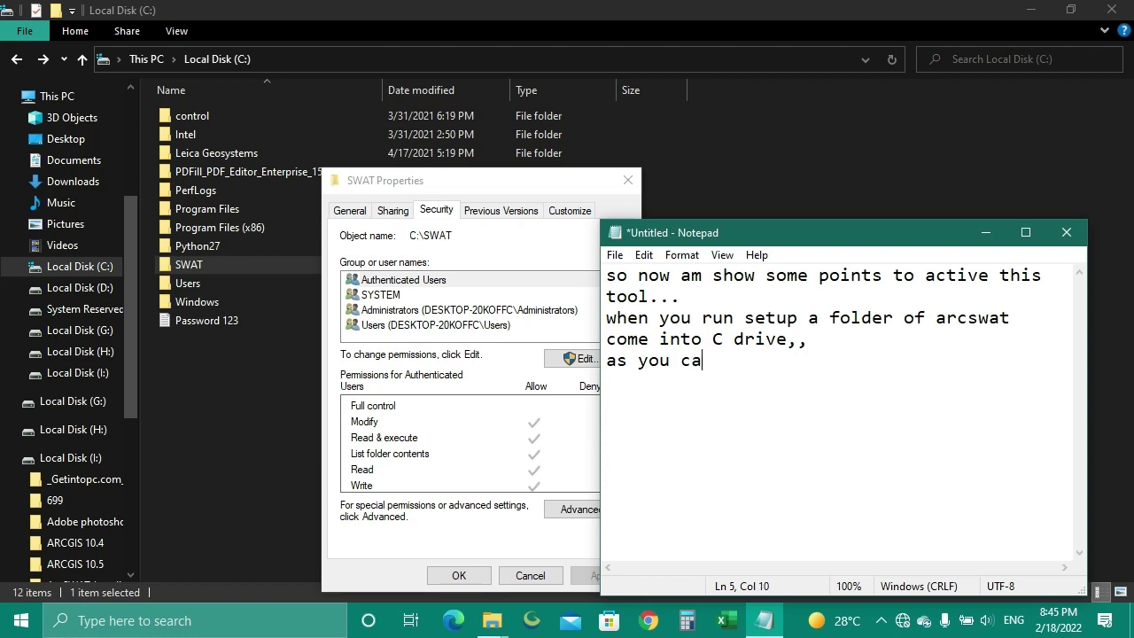
pyautogui.write('n see no fu')
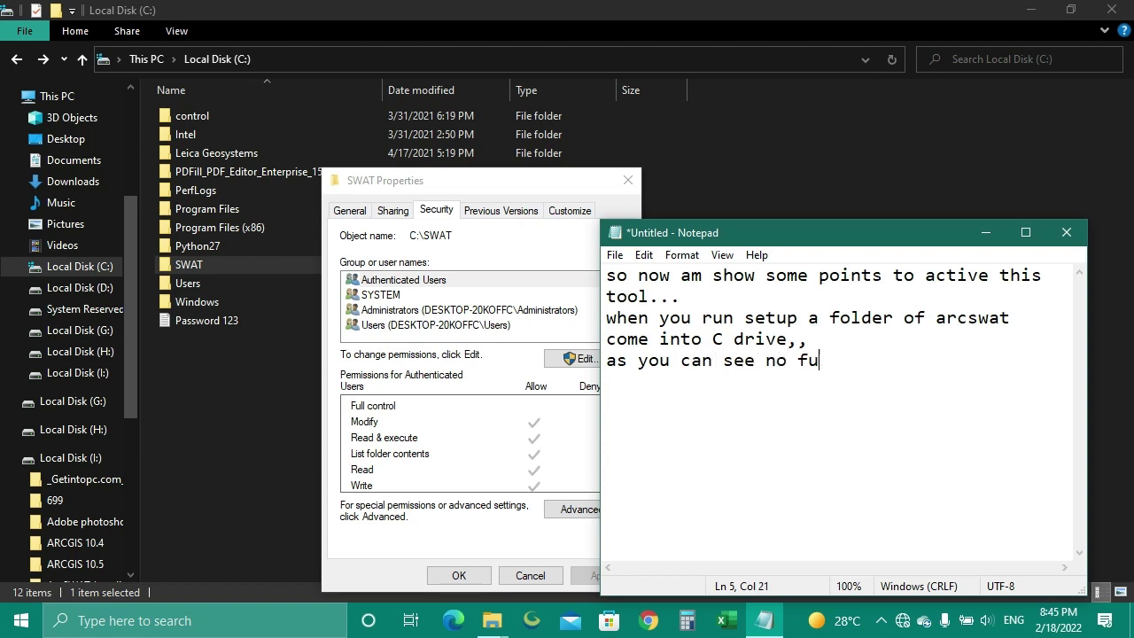
pyautogui.write('ll controle ')
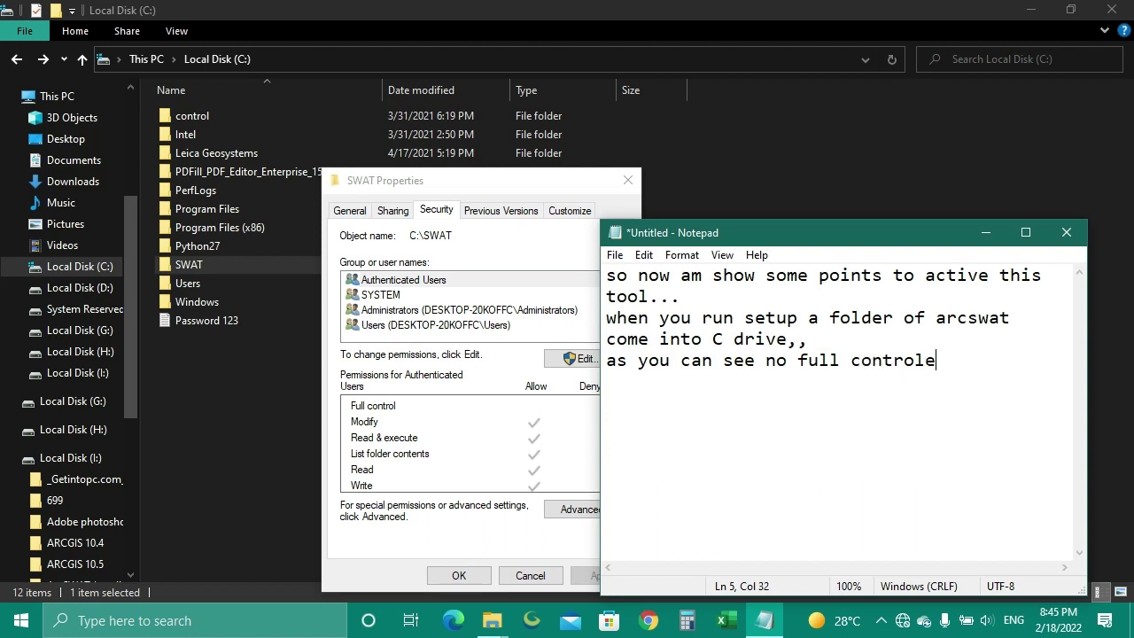
pyautogui.write('check,,')
pyautogui.press('Return')
# Add the lines "so we add a folder where we allow it full control" and "for tool..." to the notes
pyautogui.write('so w')
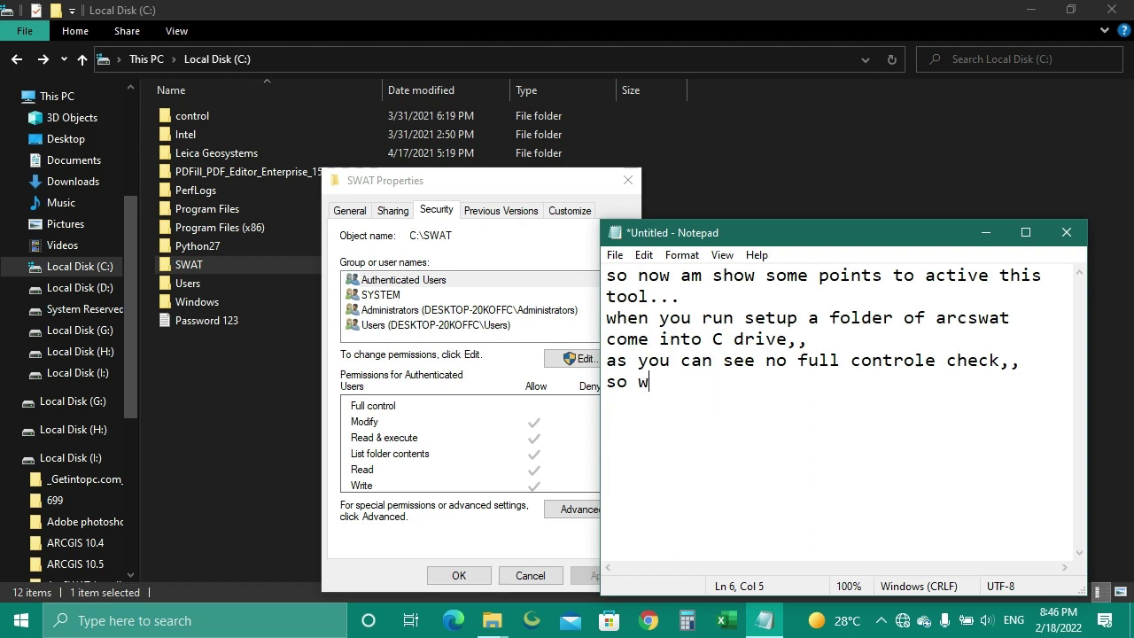
pyautogui.write('e add a folf')
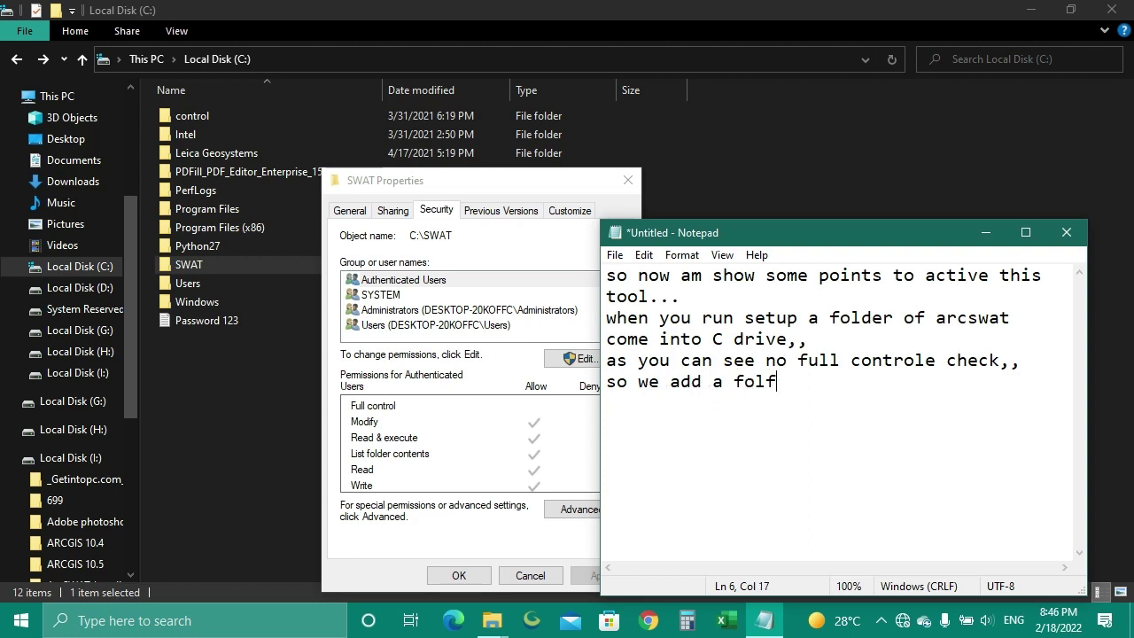
pyautogui.press('BackSpace')
pyautogui.write('der whe')
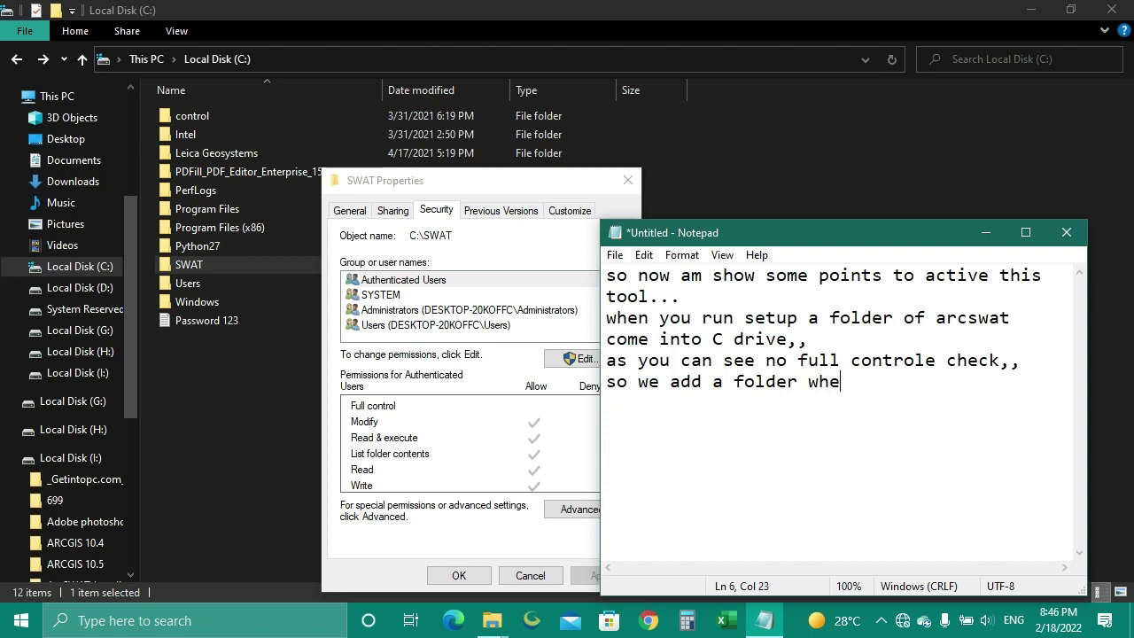
pyautogui.write('re we allow')
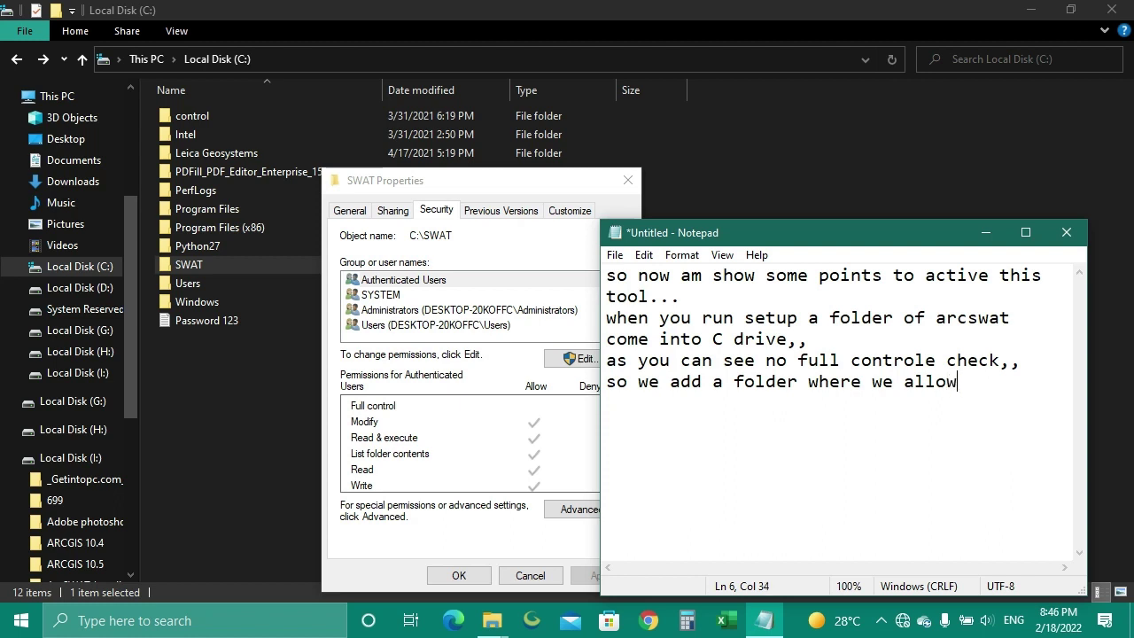
pyautogui.write(' it full contr')
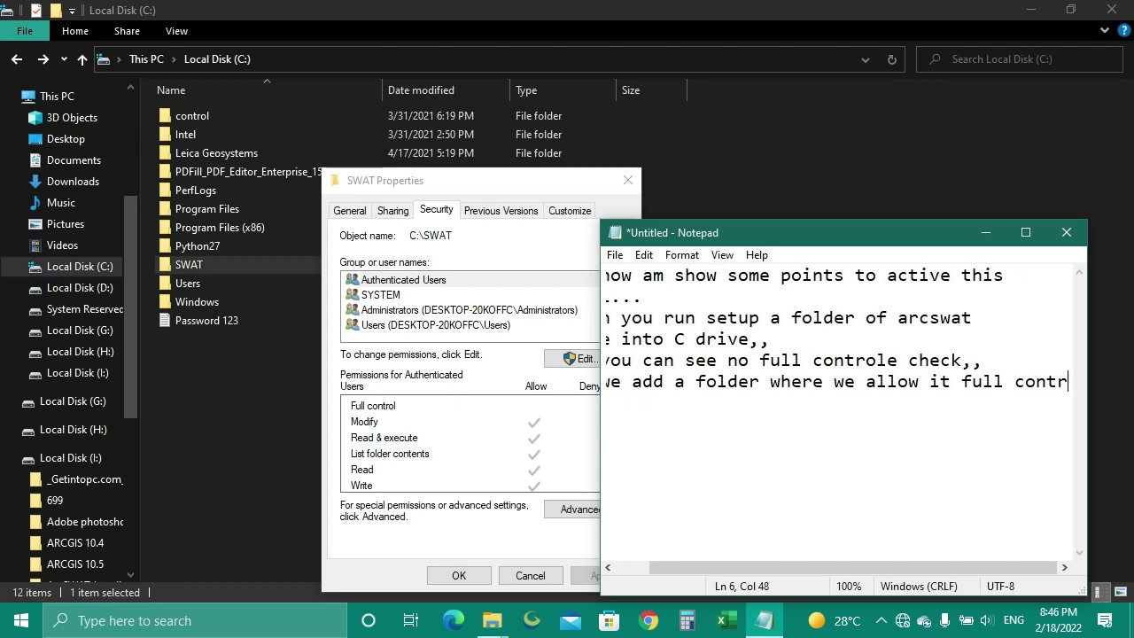
pyautogui.write('ol')
pyautogui.press('Return')
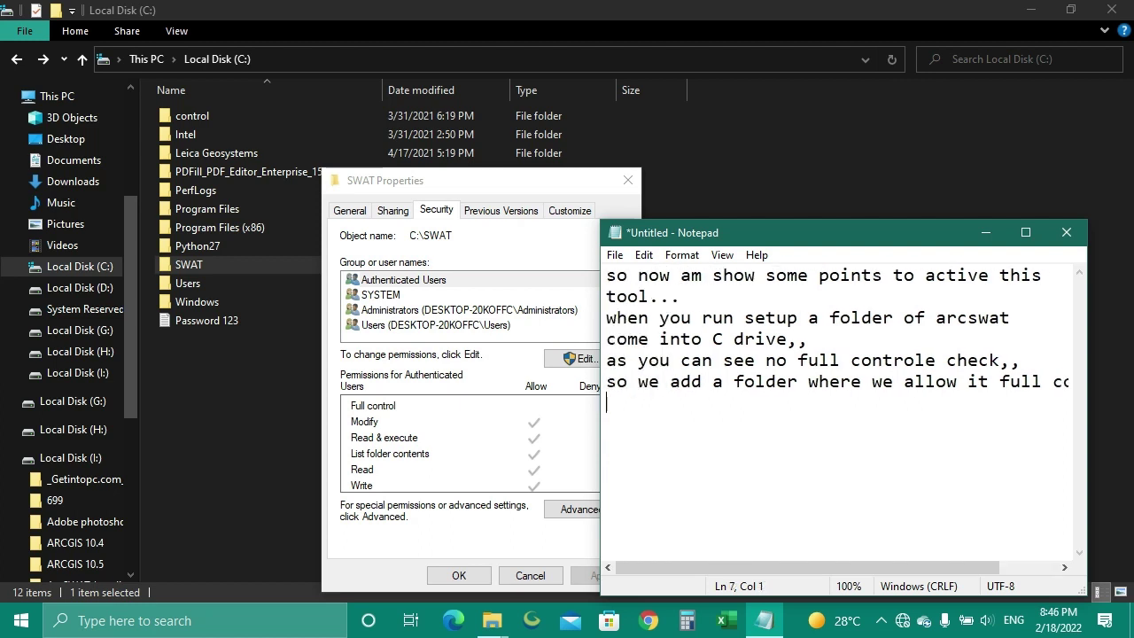
pyautogui.write('for tool...')
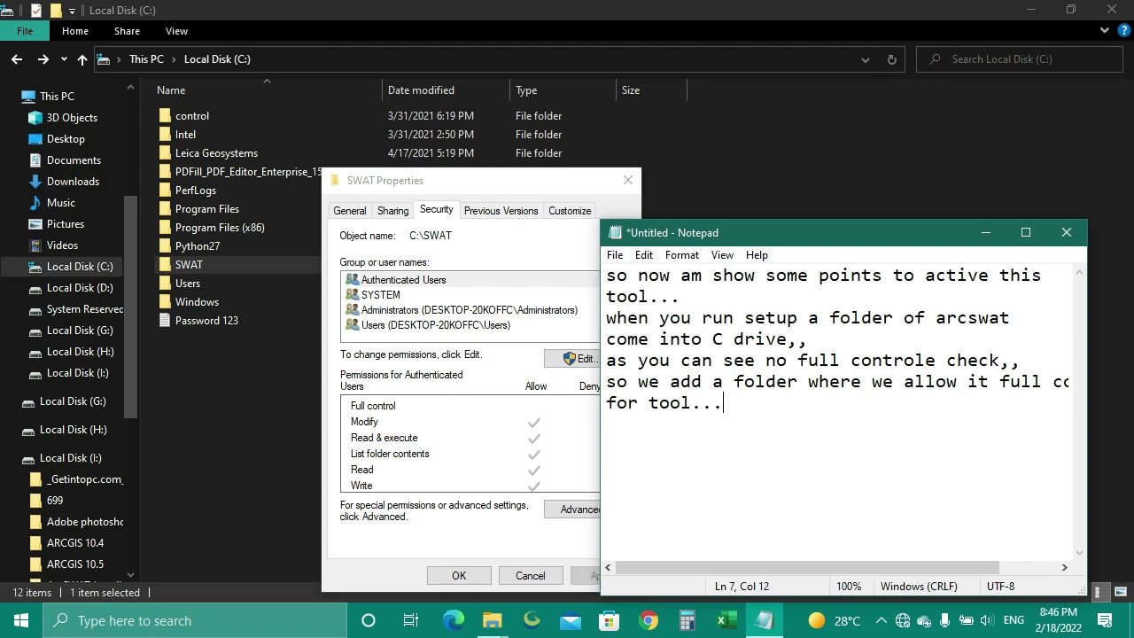
pyautogui.press('Return')
# Switch back to File Explorer, dismiss the SWAT folder's properties without changes, and create a folder named arcSwat_project in the root of drive C
pyautogui.hotkey('alt', 'Tab')
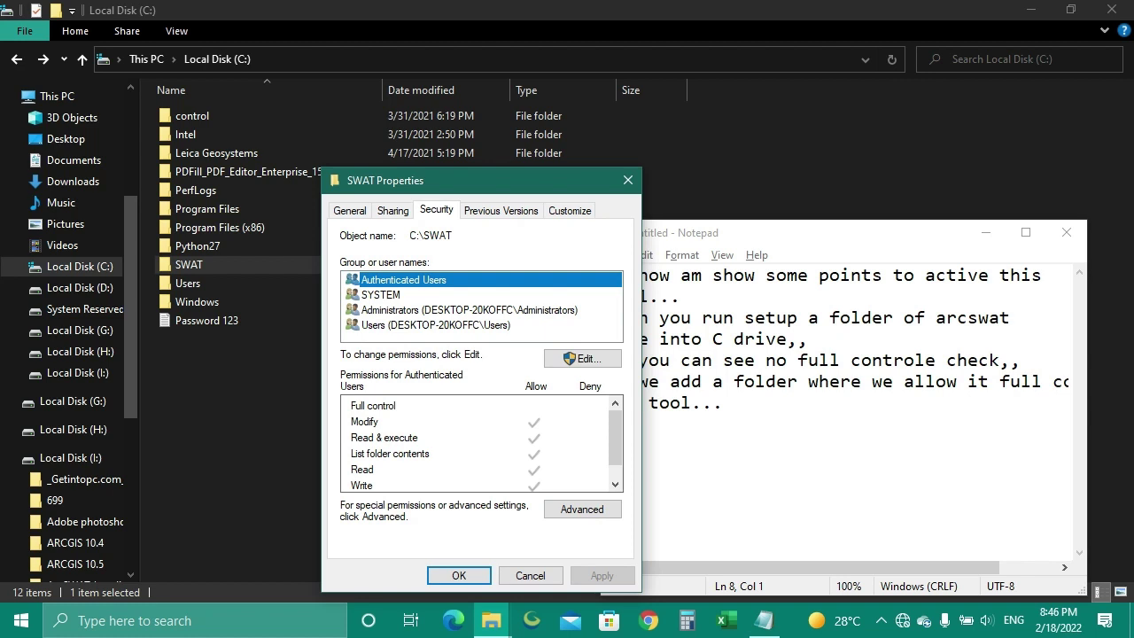
pyautogui.click(530, 576)
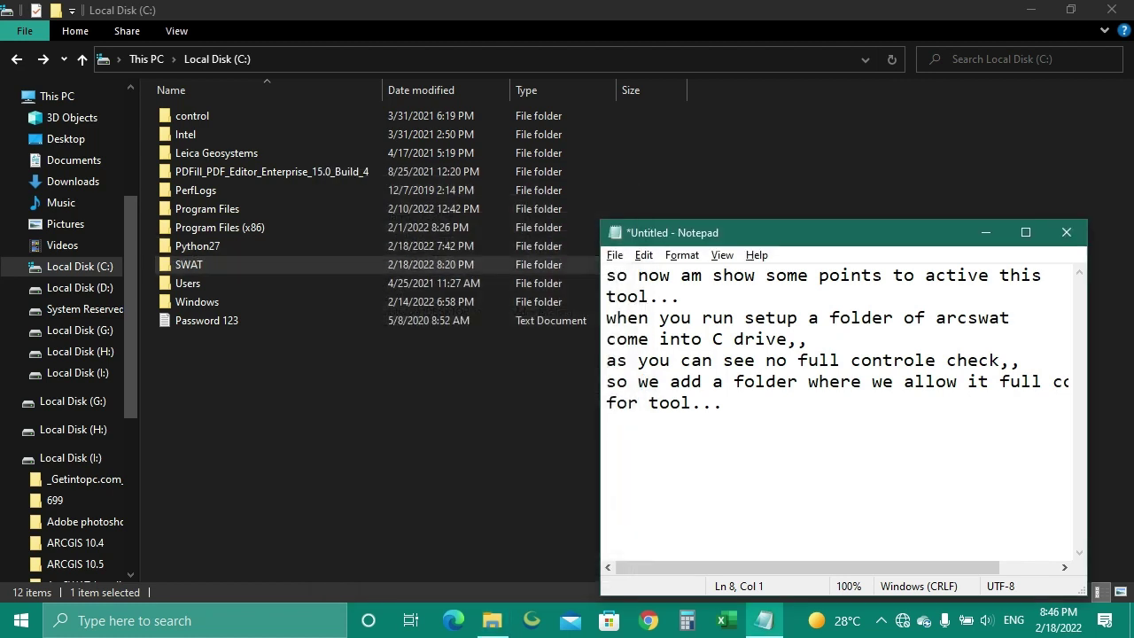
pyautogui.rightClick(180, 478)
pyautogui.moveTo(239, 437)
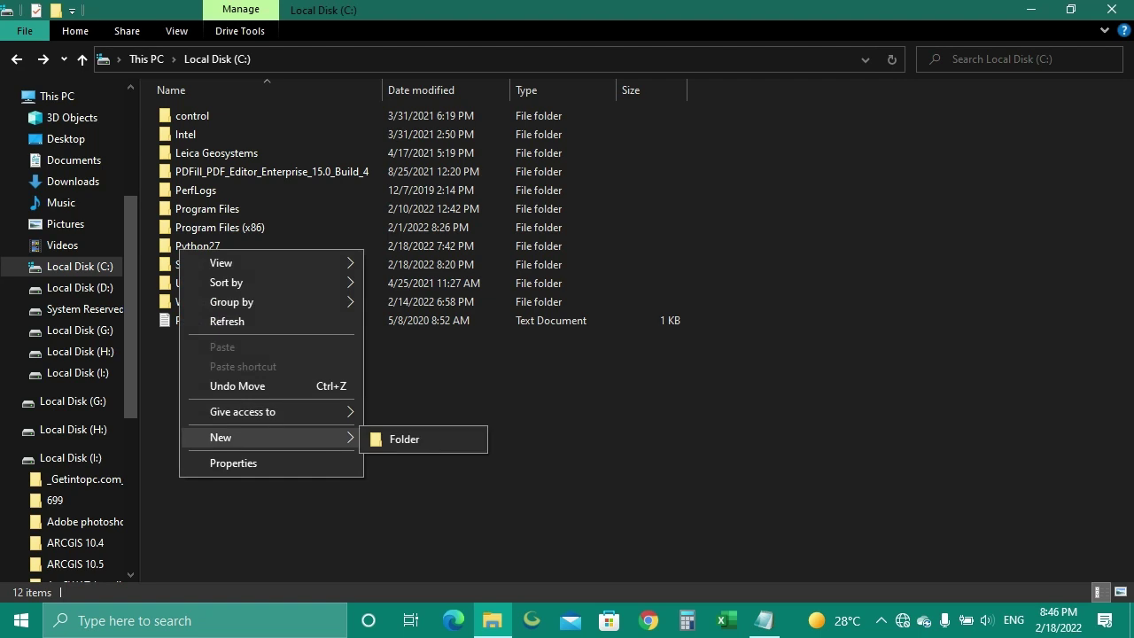
pyautogui.click(404, 439)
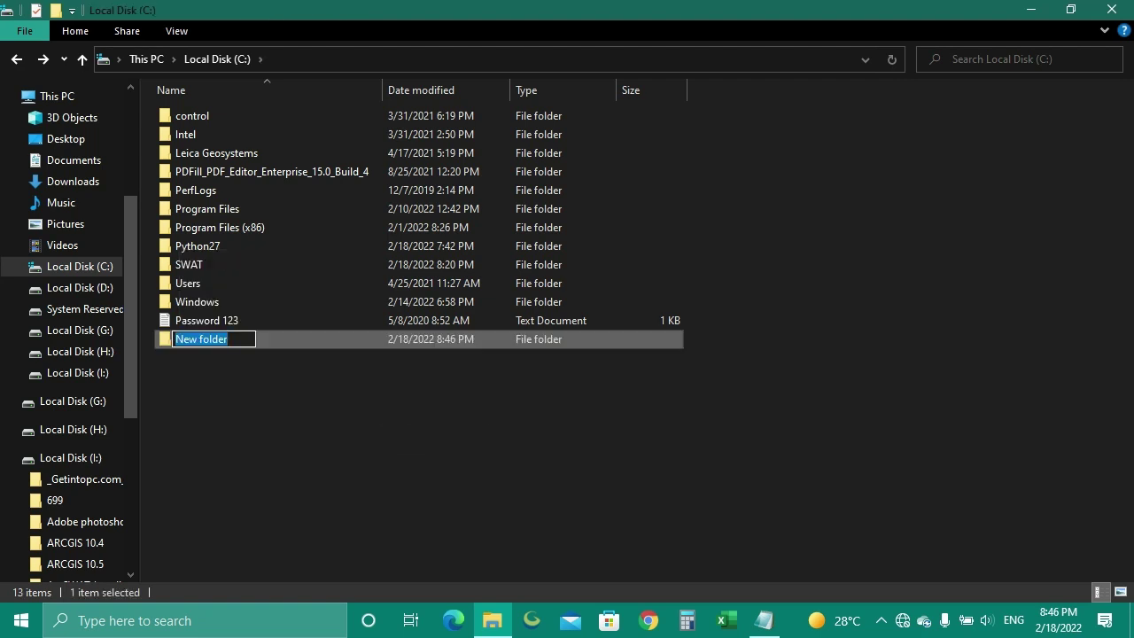
pyautogui.write('arc')
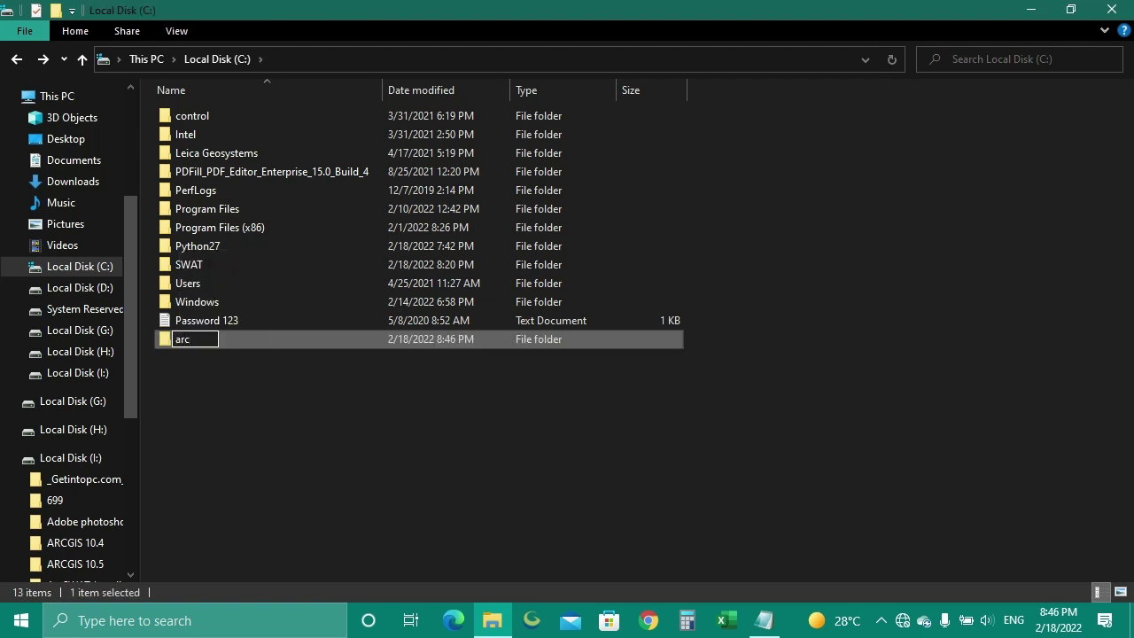
pyautogui.write('Swat')
pyautogui.write('_pro')
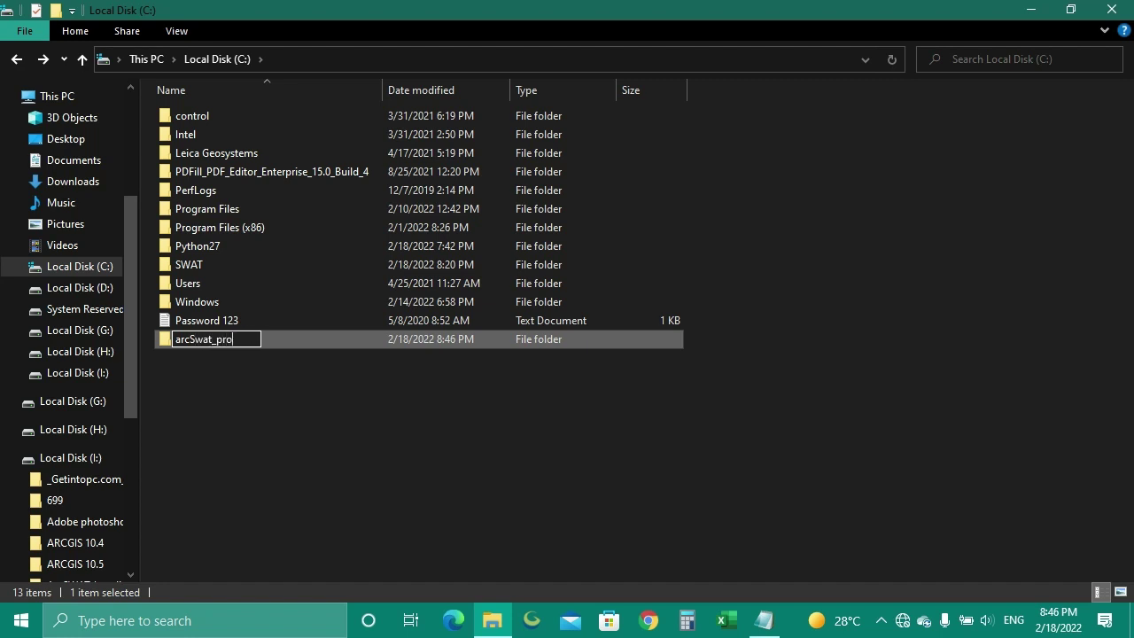
pyautogui.write('ject')
pyautogui.press('Return')
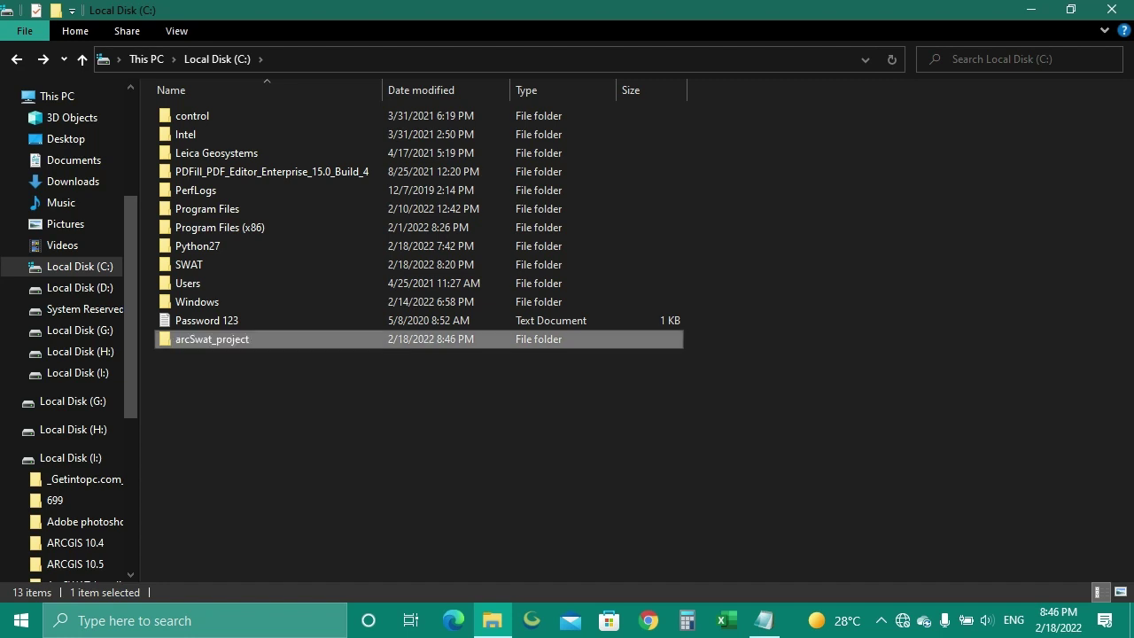
# In the arcSwat_project folder's properties, accept the advanced attributes as they are and allow Authenticated Users full control in the security permissions
pyautogui.rightClick(334, 338)
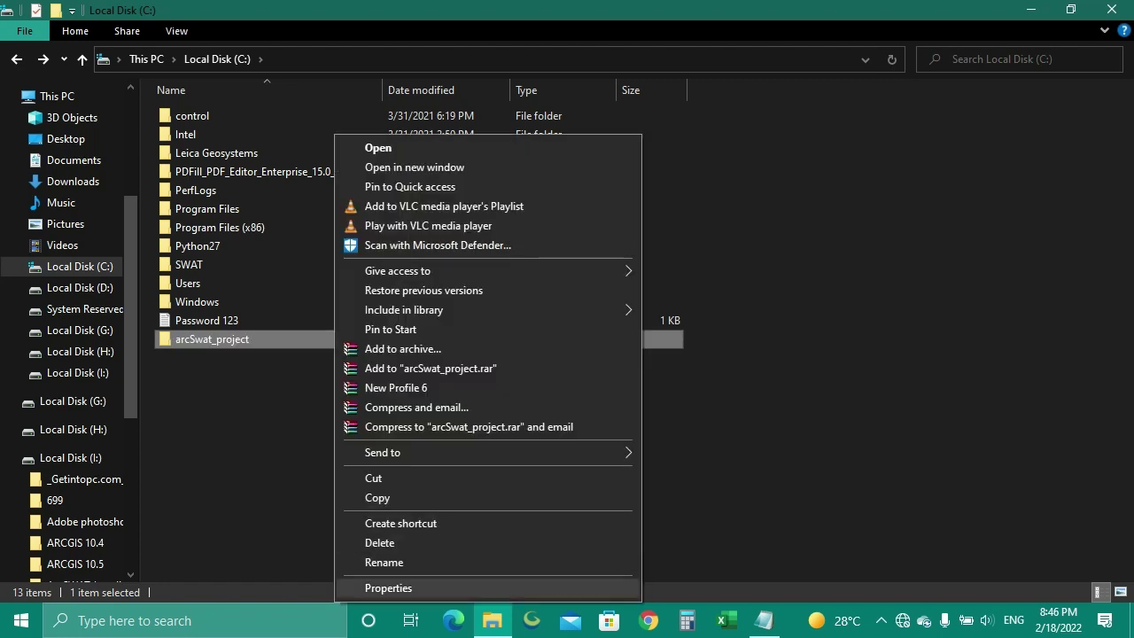
pyautogui.click(398, 588)
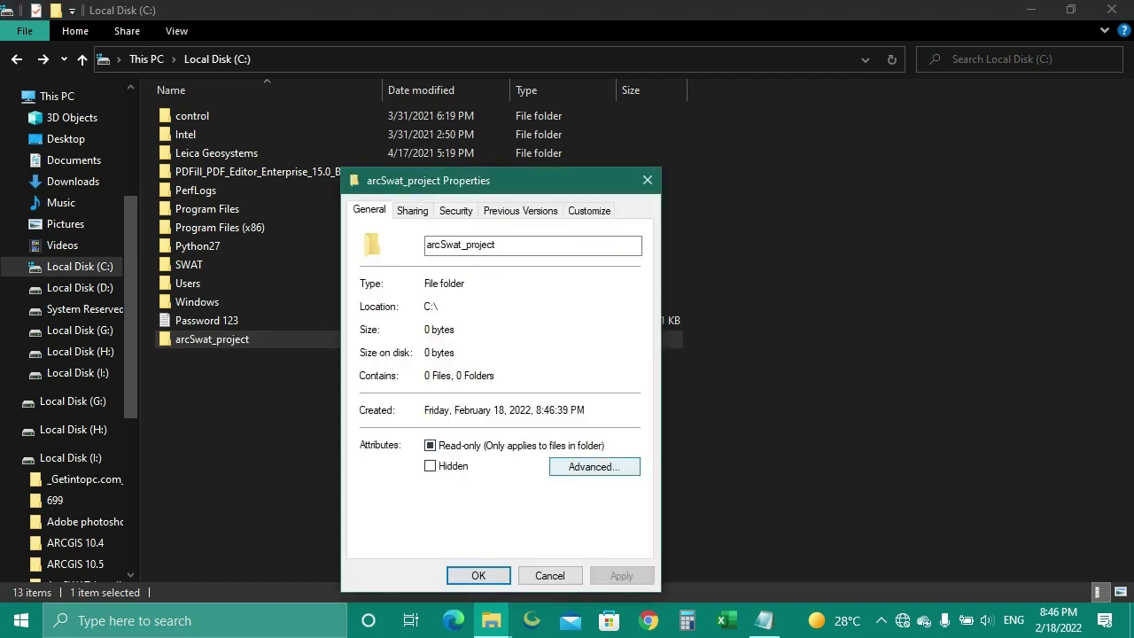
pyautogui.click(594, 466)
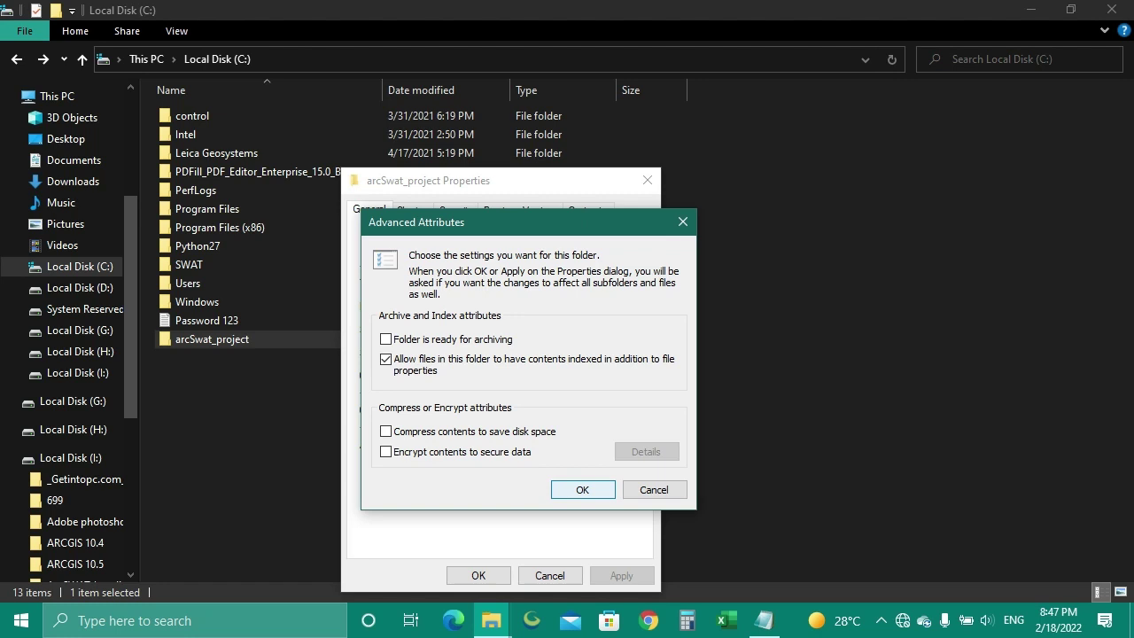
pyautogui.press('Return')
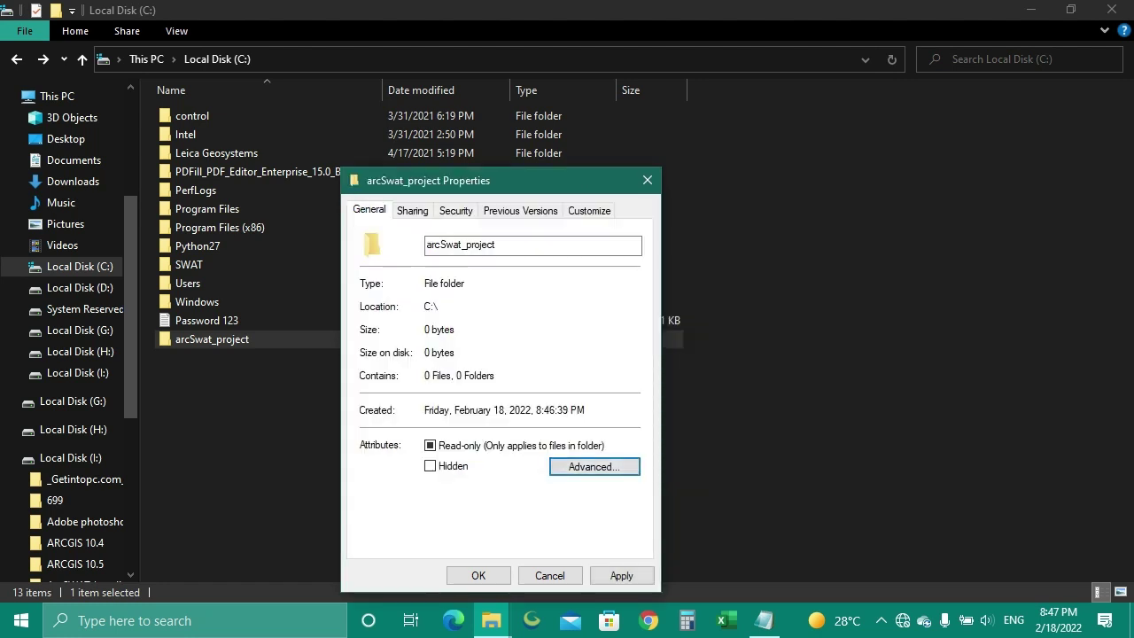
pyautogui.click(455, 211)
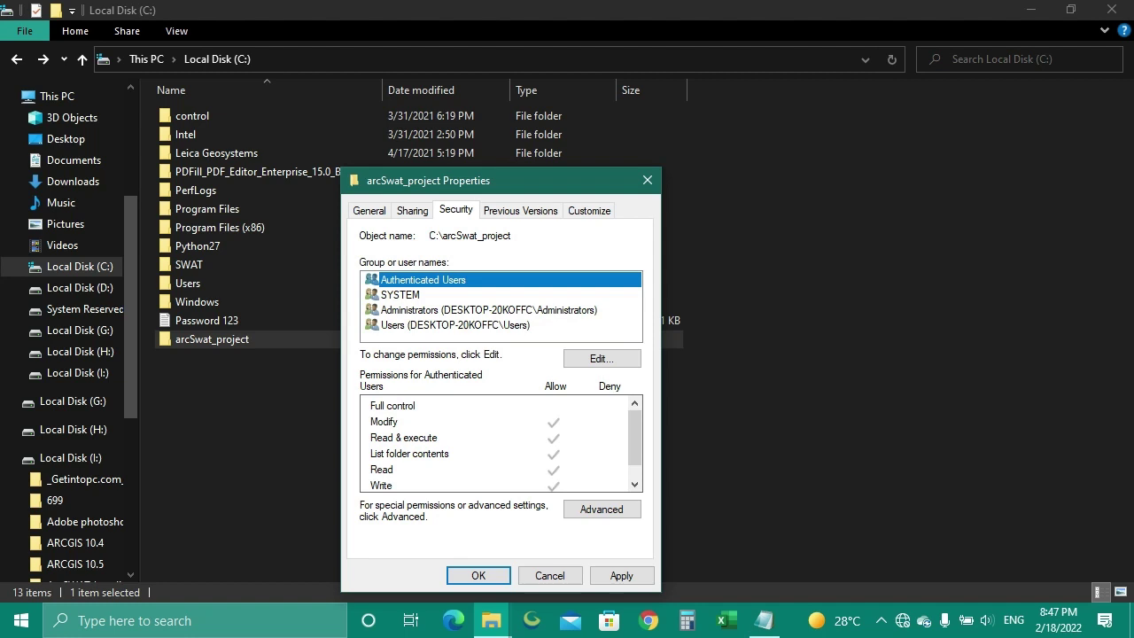
pyautogui.click(601, 358)
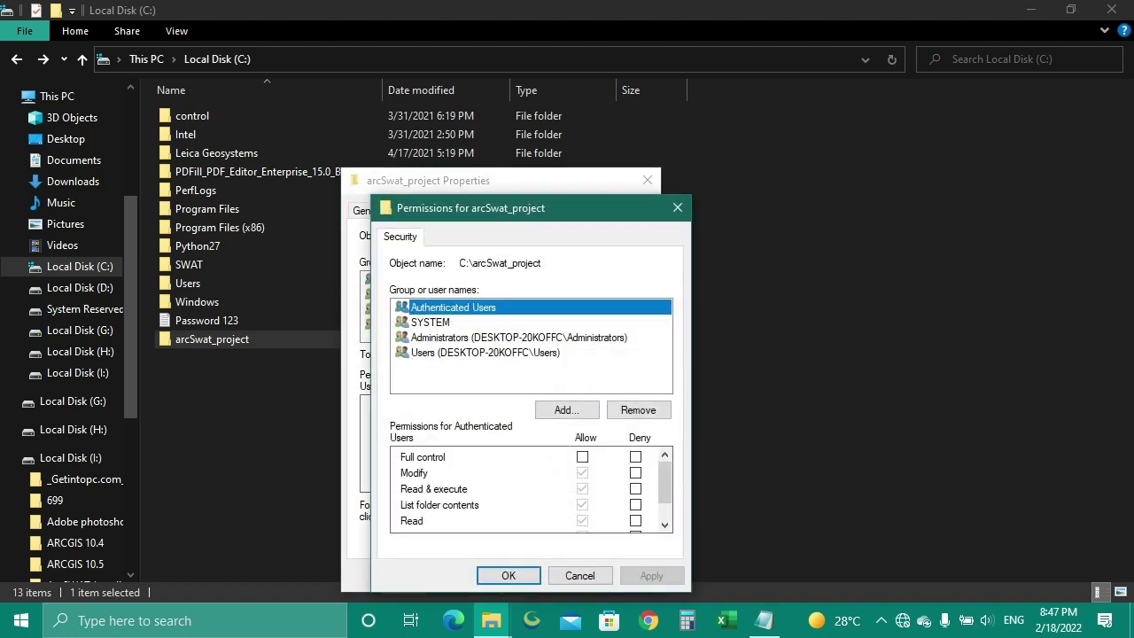
pyautogui.click(582, 456)
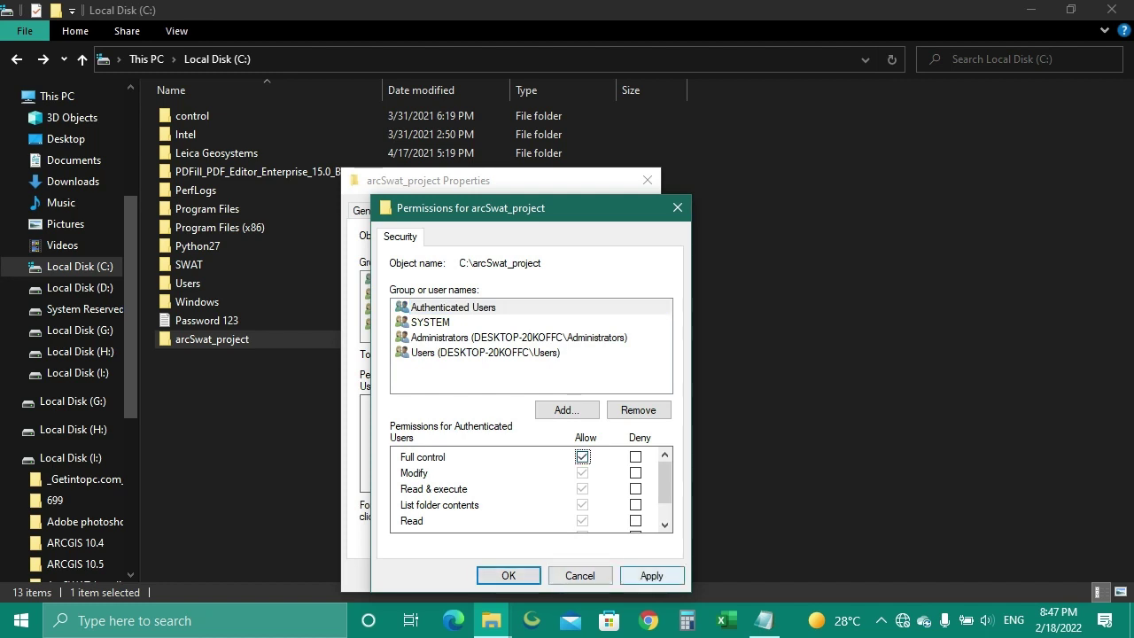
pyautogui.click(650, 574)
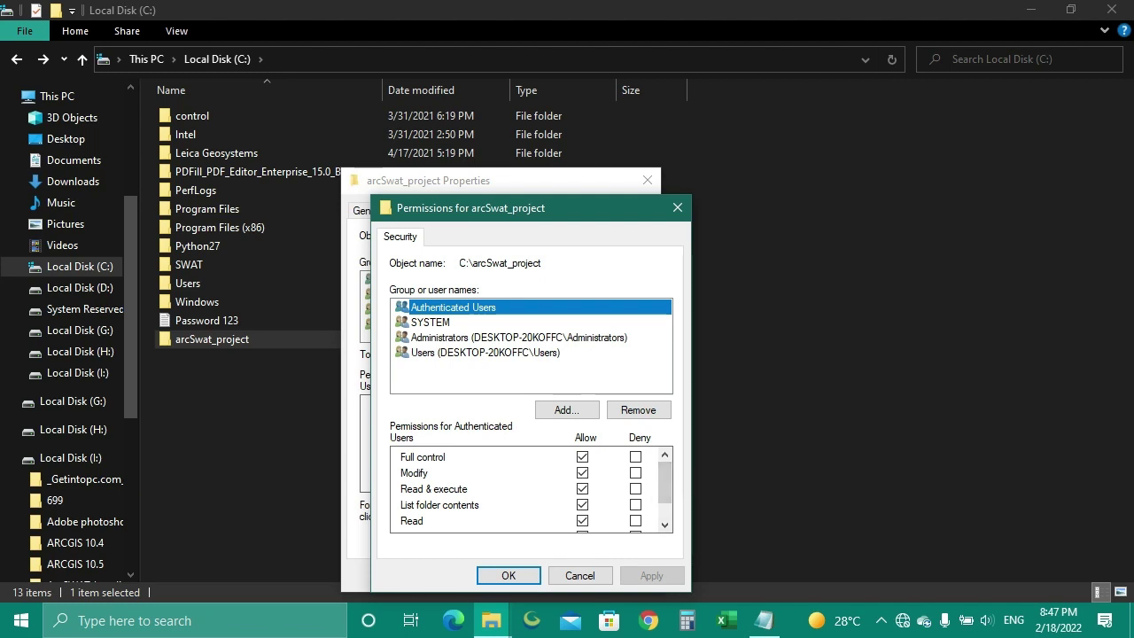
# Check the SYSTEM and Administrators permissions for arcSwat_project, and allow the Users group full control
pyautogui.click(442, 322)
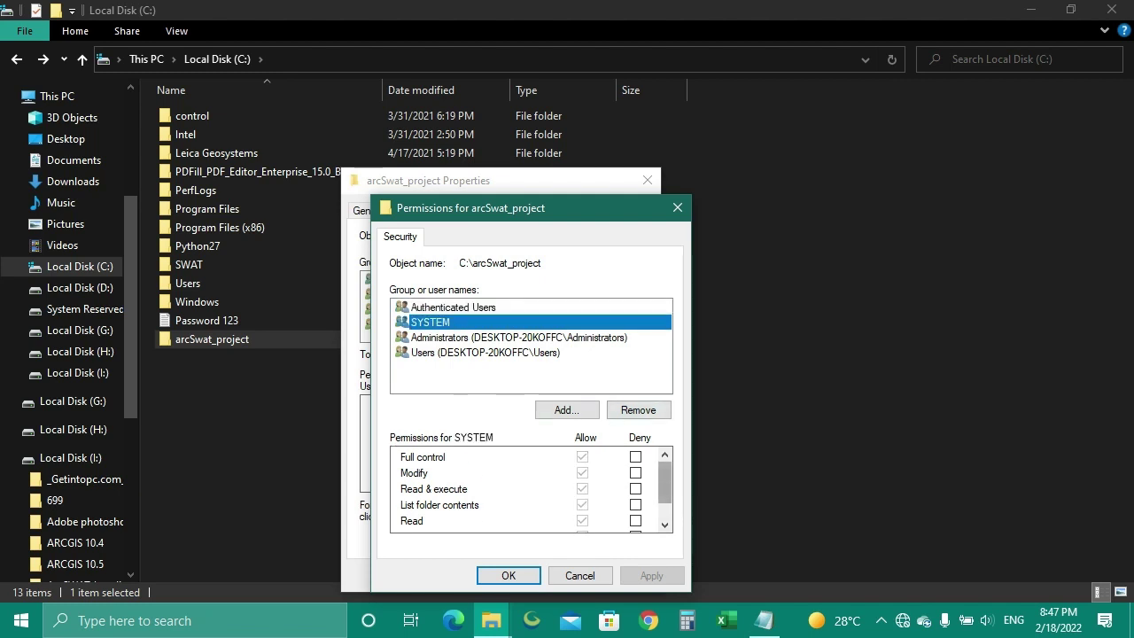
pyautogui.scroll(-1, 664, 482)
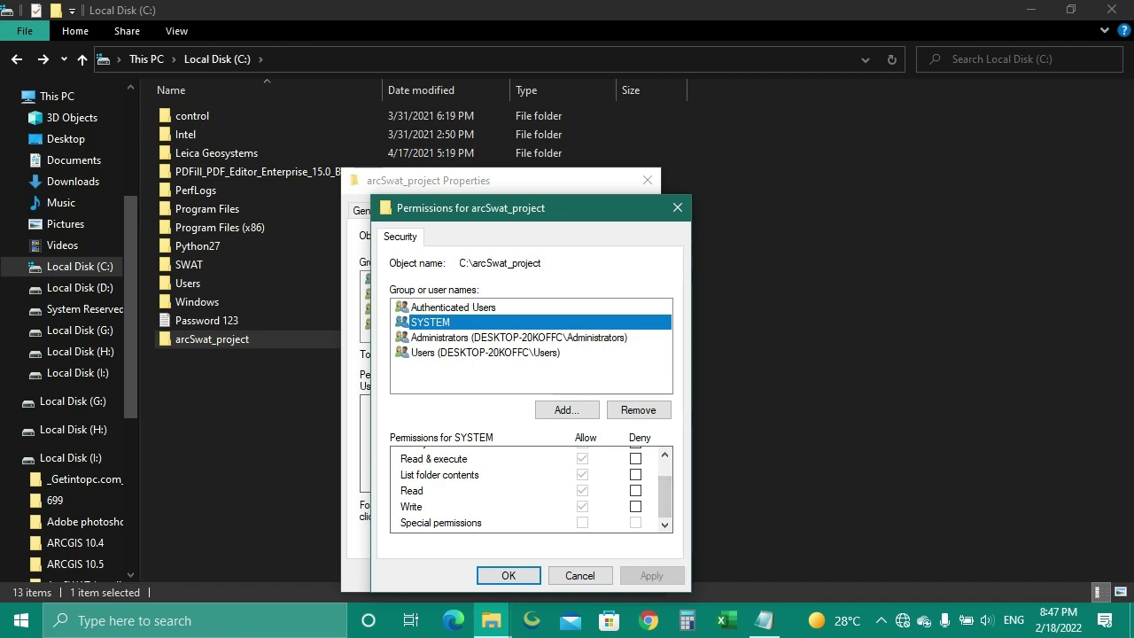
pyautogui.click(496, 338)
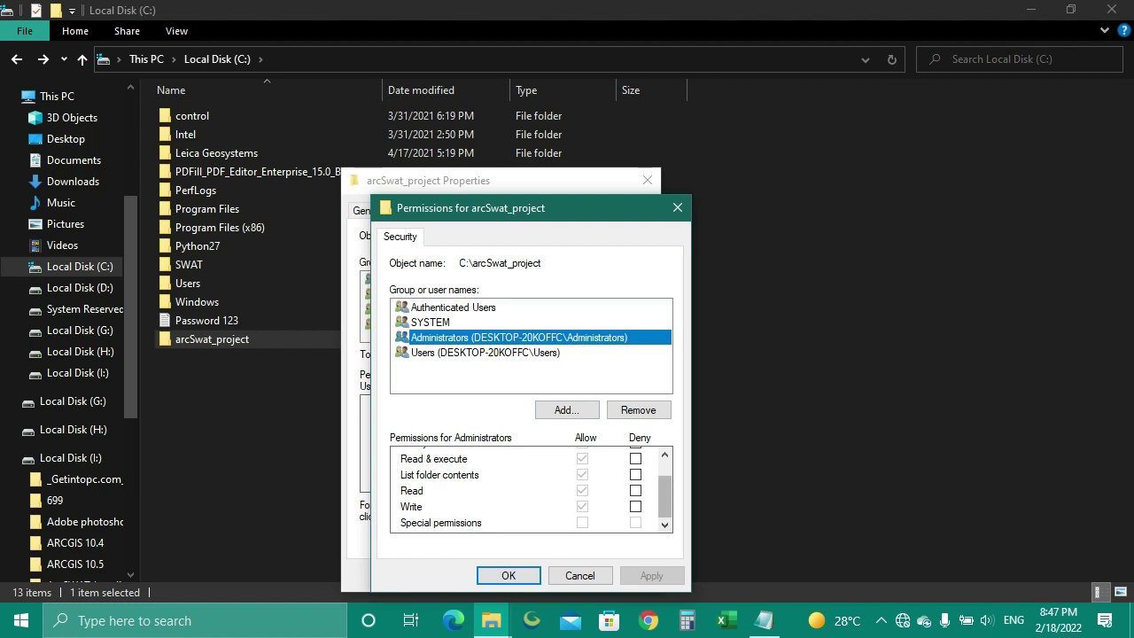
pyautogui.scroll(1, 531, 487)
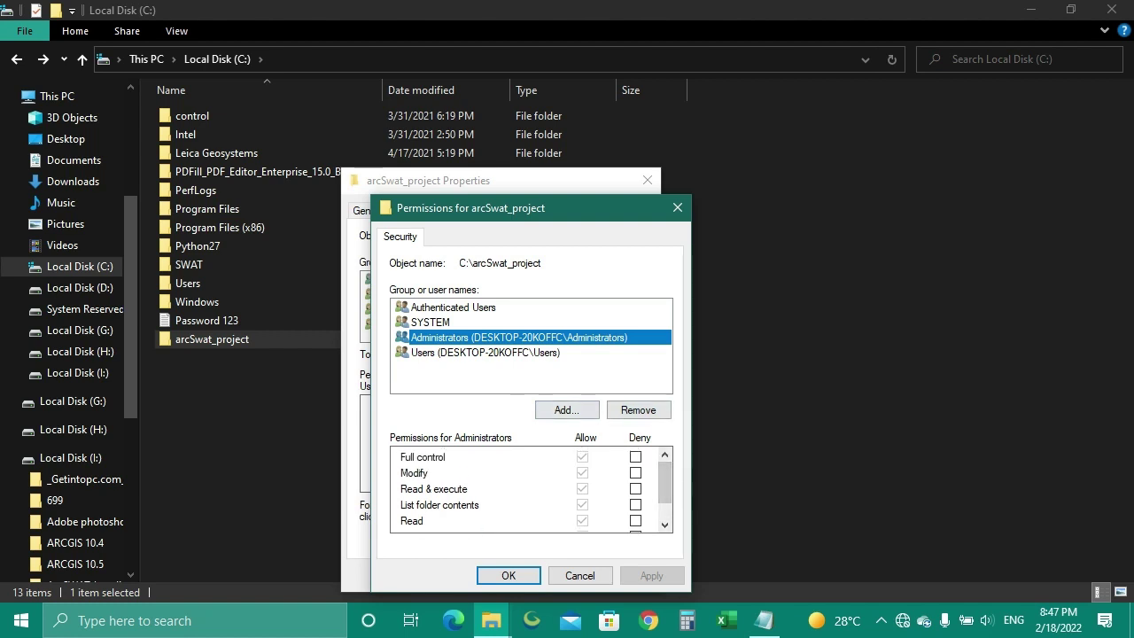
pyautogui.click(485, 352)
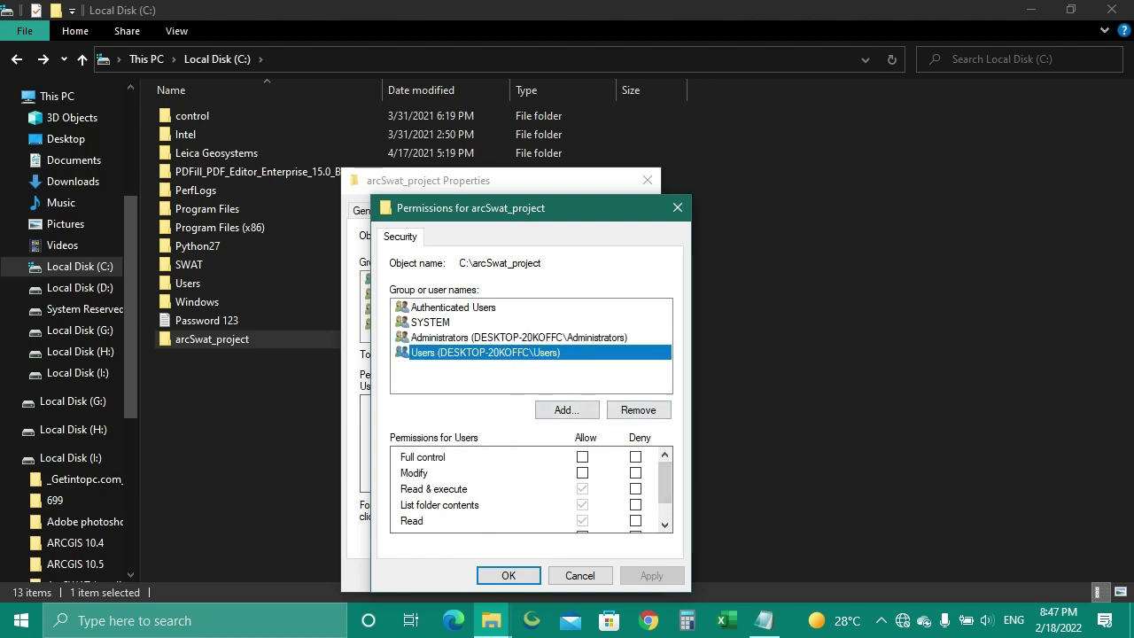
pyautogui.click(582, 456)
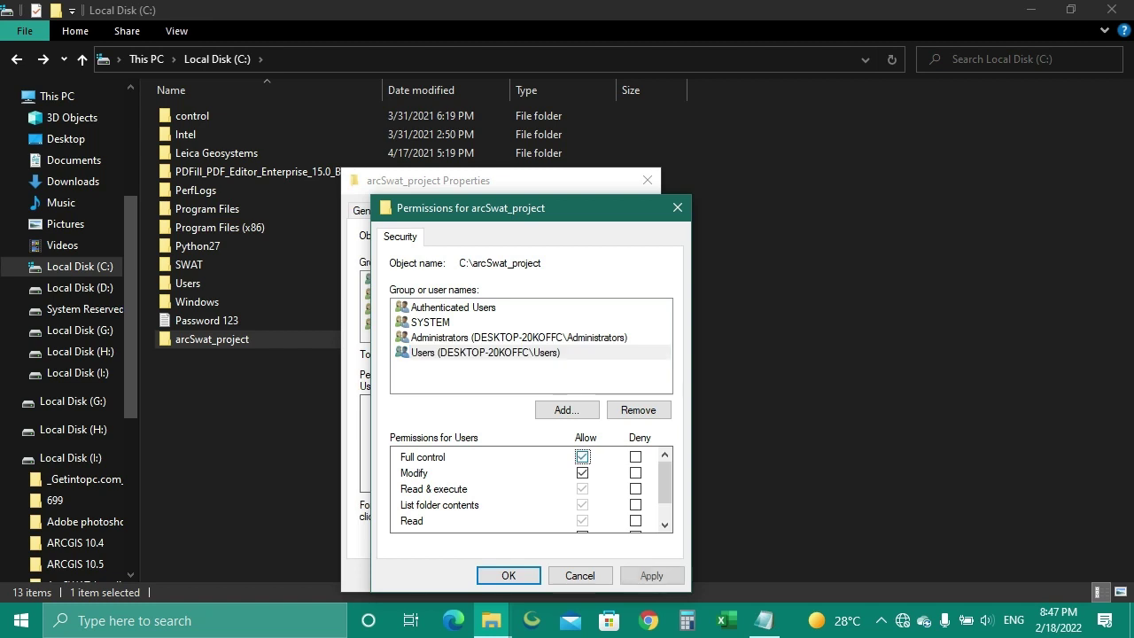
pyautogui.scroll(-1, 529, 489)
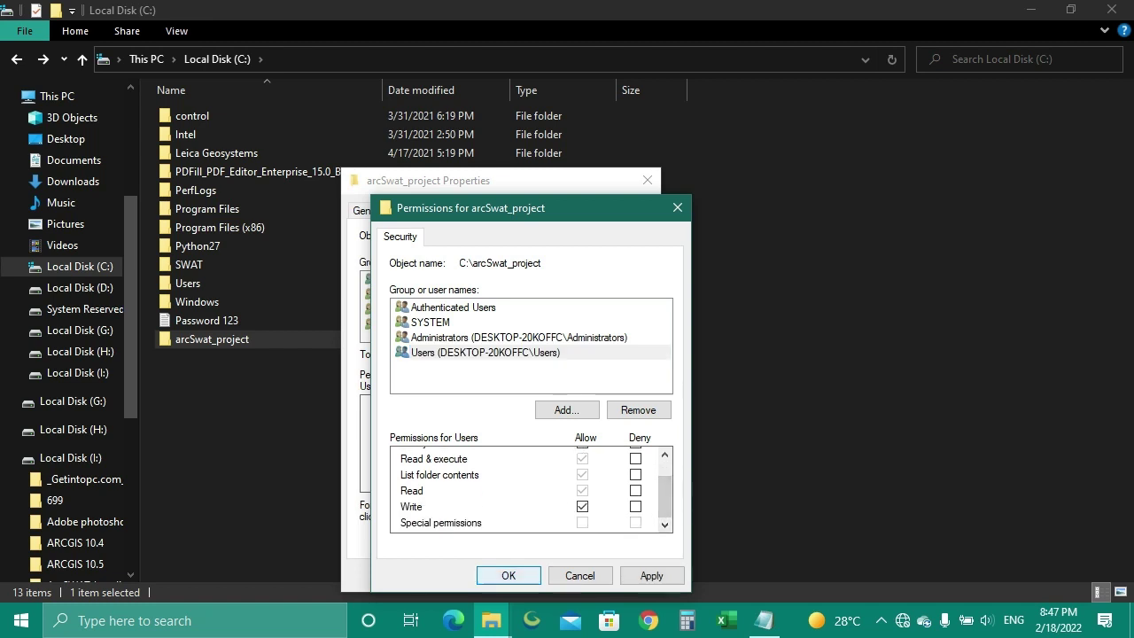
pyautogui.click(651, 575)
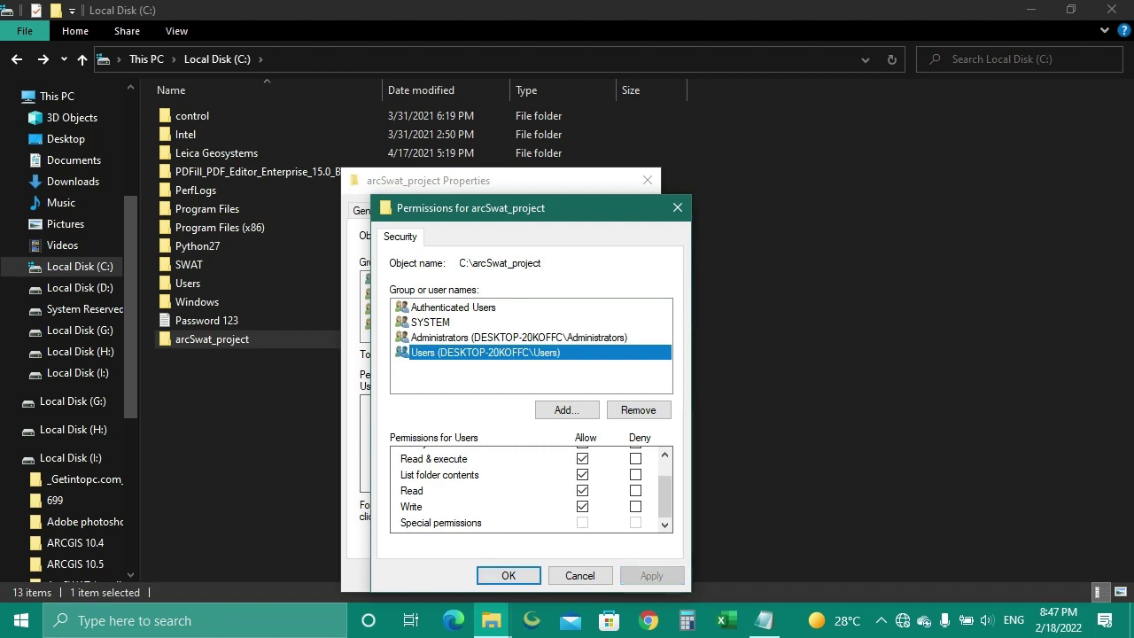
pyautogui.click(507, 575)
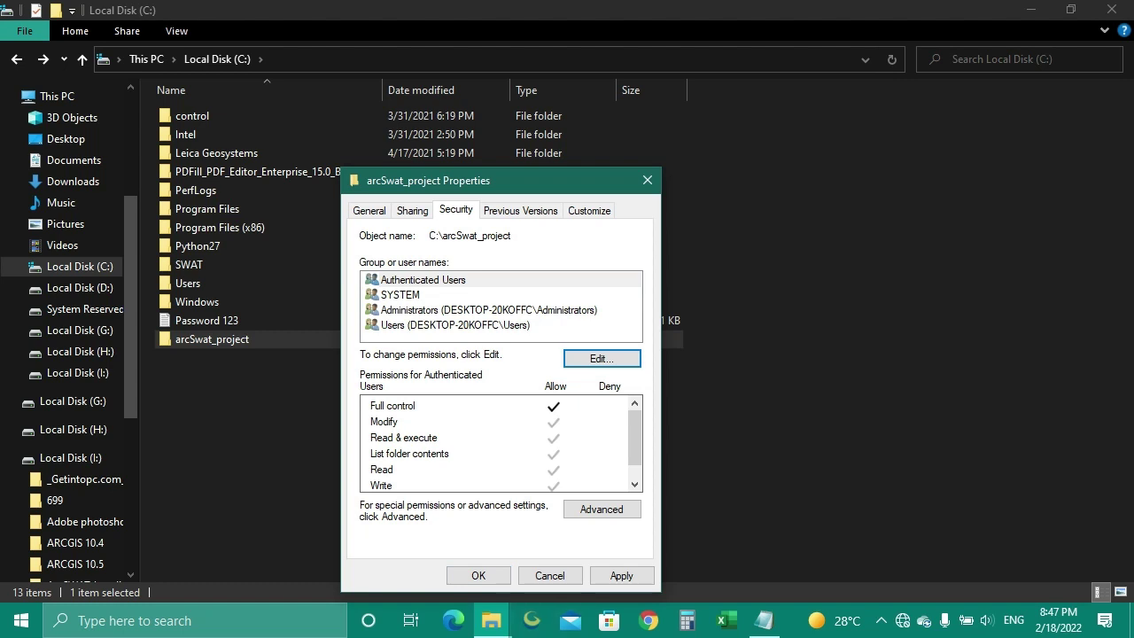
# Review the SYSTEM, Administrators and Users permissions of arcSwat_project, then apply the security settings and close the folder's properties
pyautogui.click(400, 294)
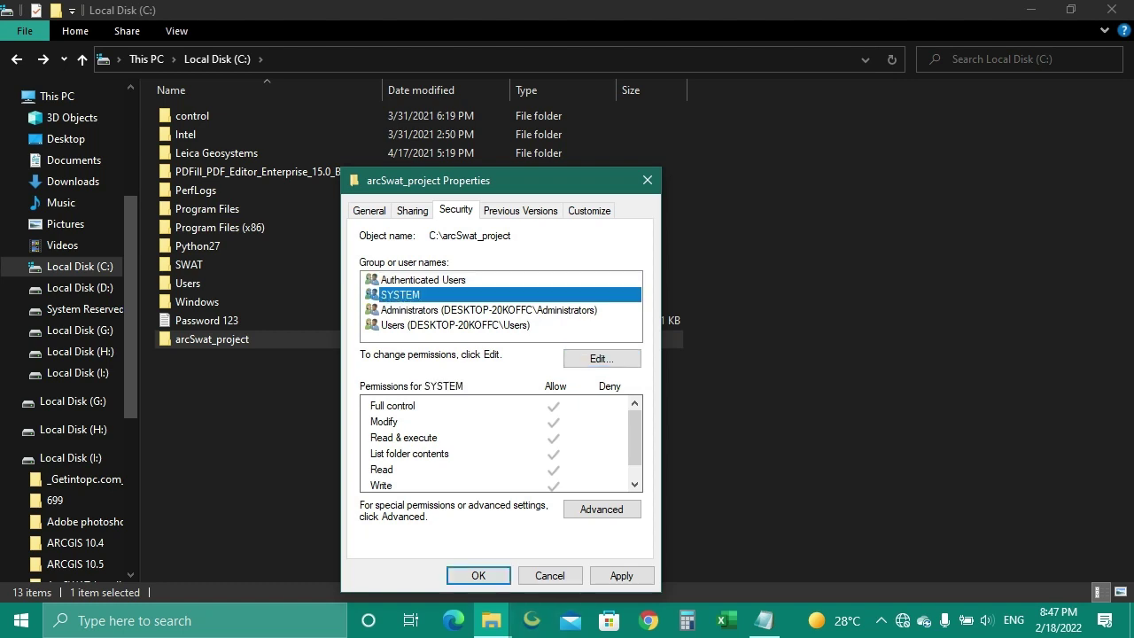
pyautogui.click(487, 309)
pyautogui.click(454, 324)
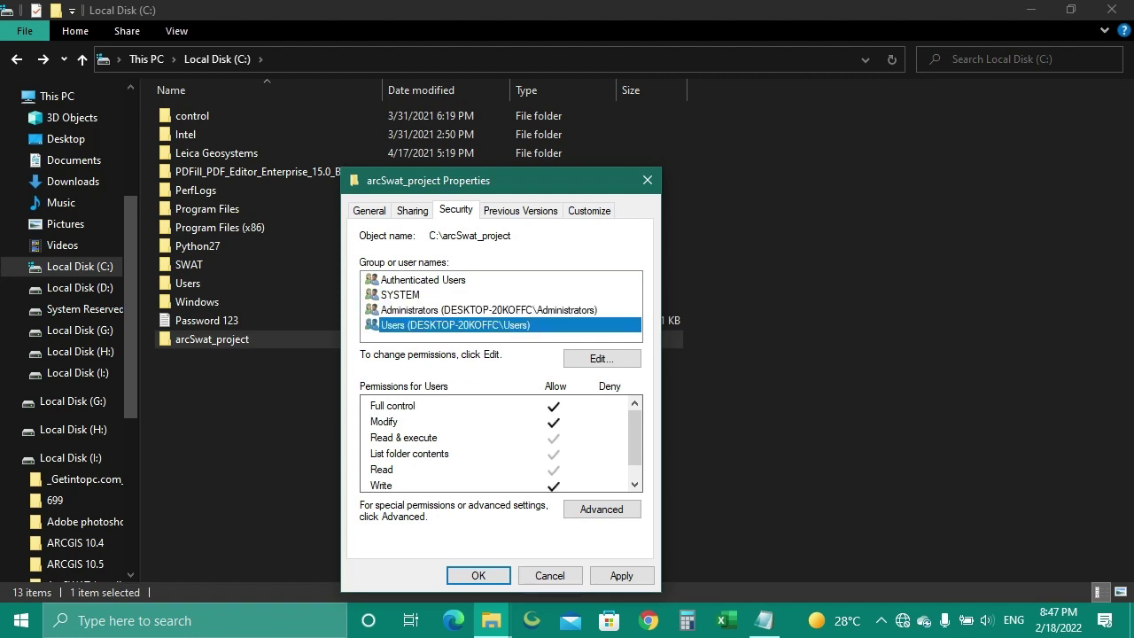
pyautogui.hotkey('alt', 'a')
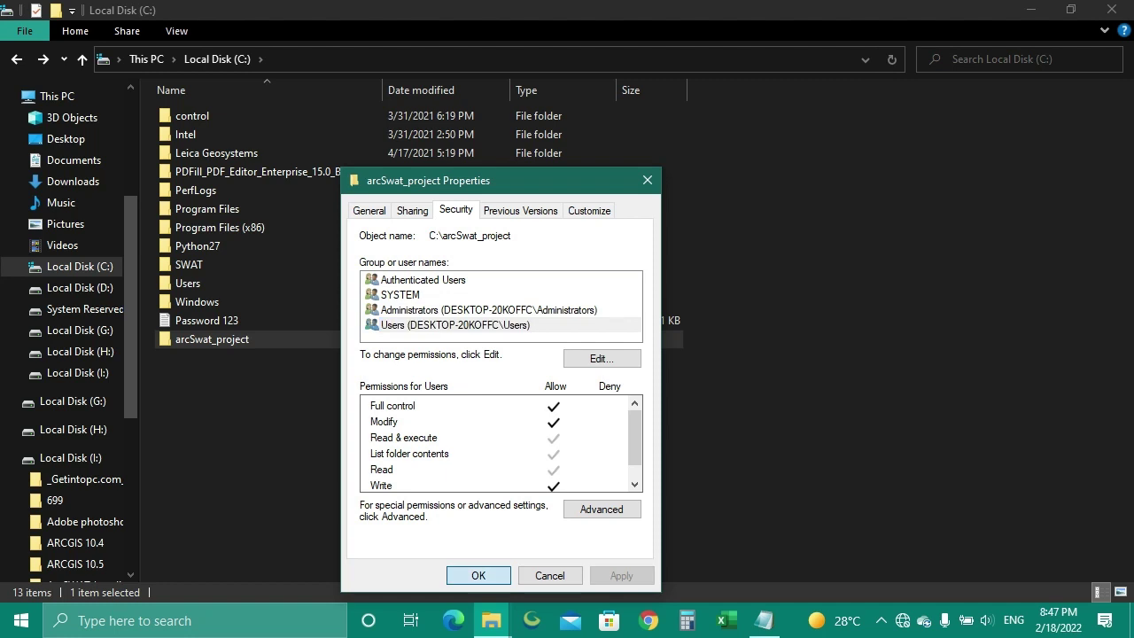
pyautogui.press('Return')
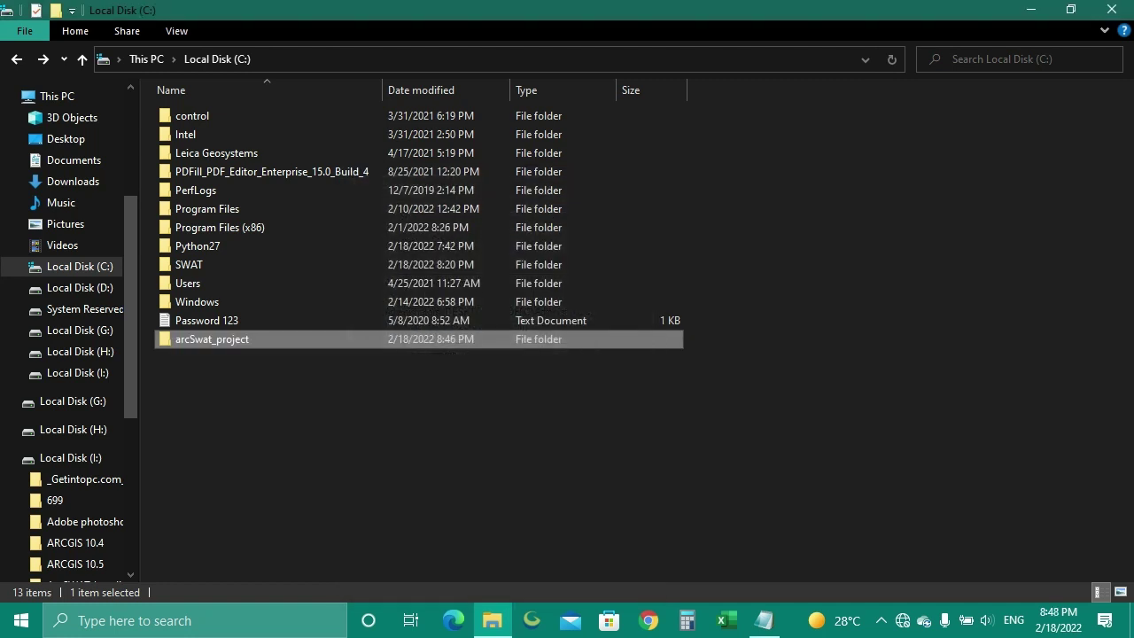
# Switch to Notepad and replace all the notes with the line "after allowing full controle open your arcmap"
pyautogui.hotkey('alt', 'Tab')
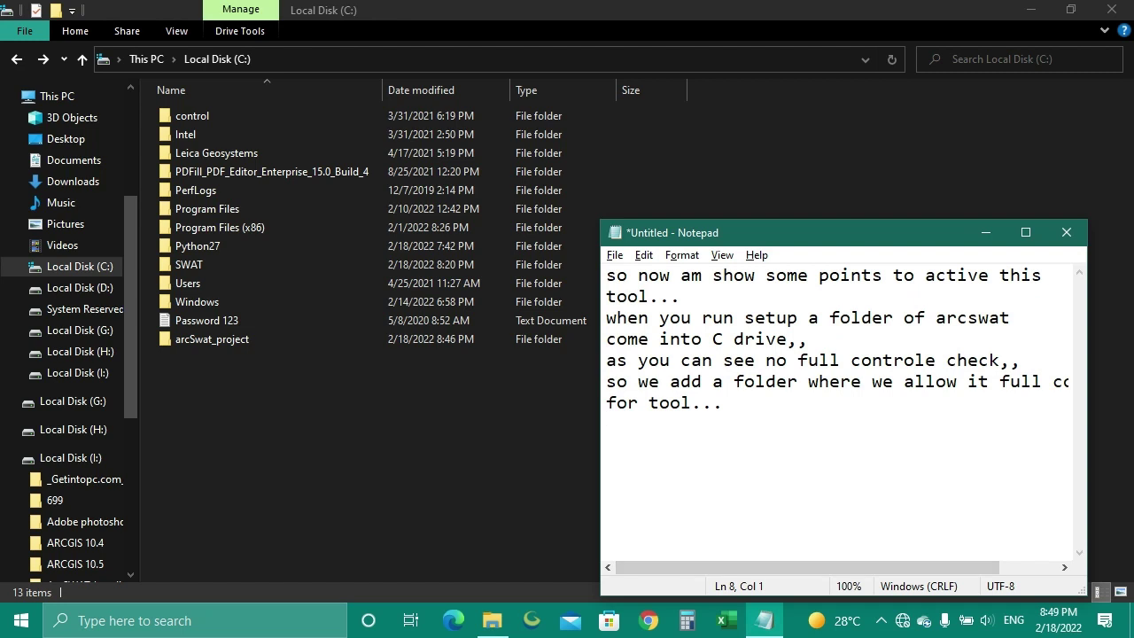
pyautogui.hotkey('ctrl', 'a')
pyautogui.write('aft')
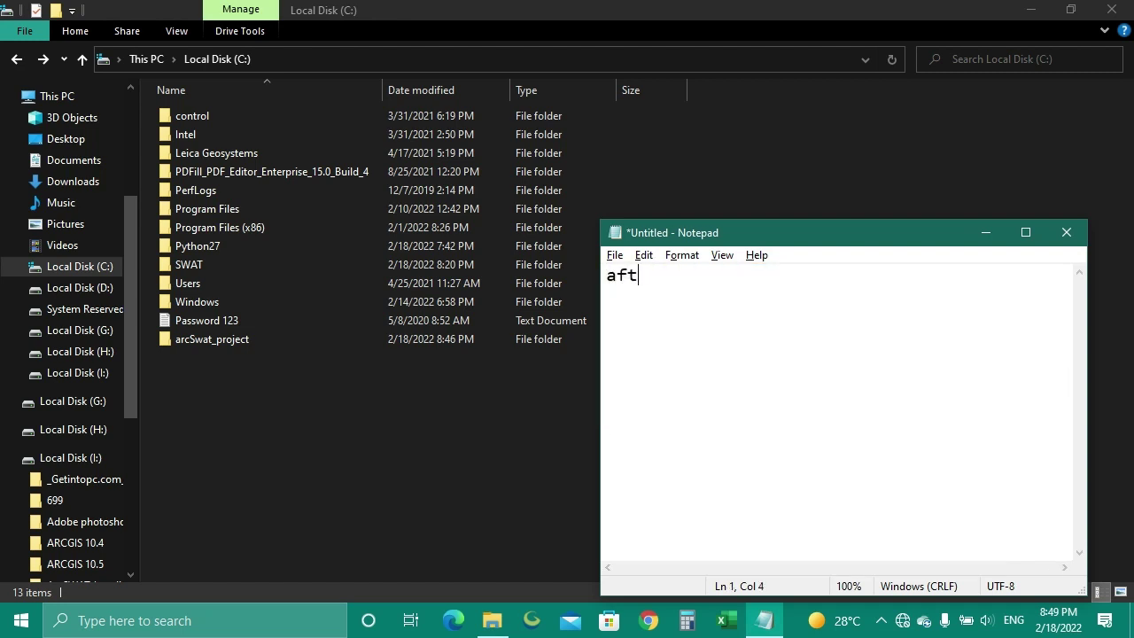
pyautogui.write('er allowing ')
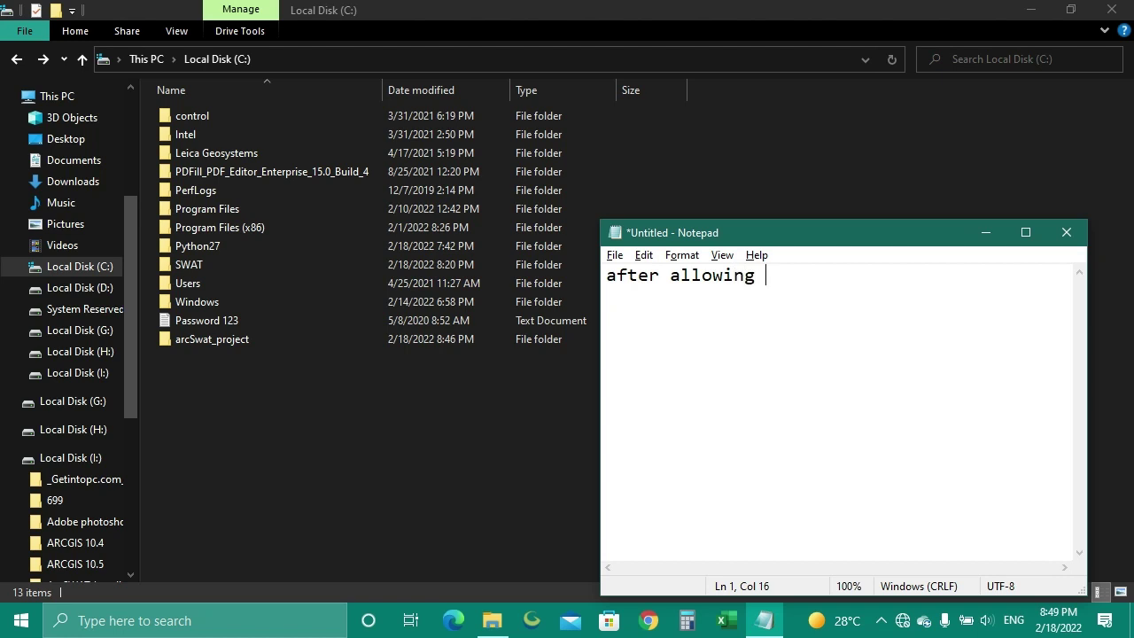
pyautogui.write('full cont')
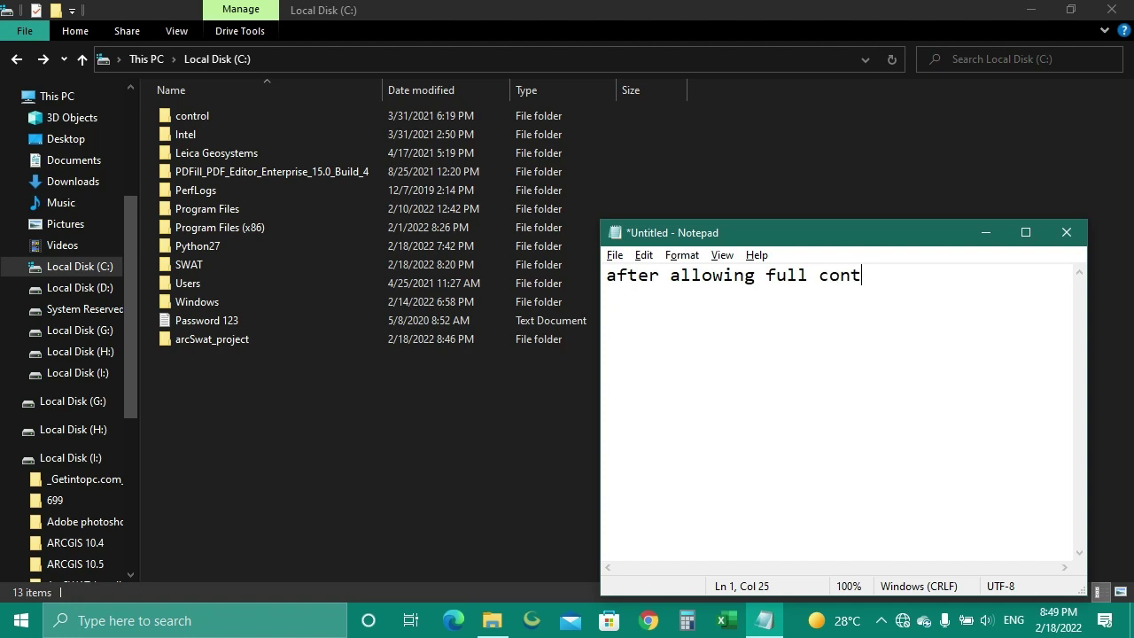
pyautogui.write('role open ')
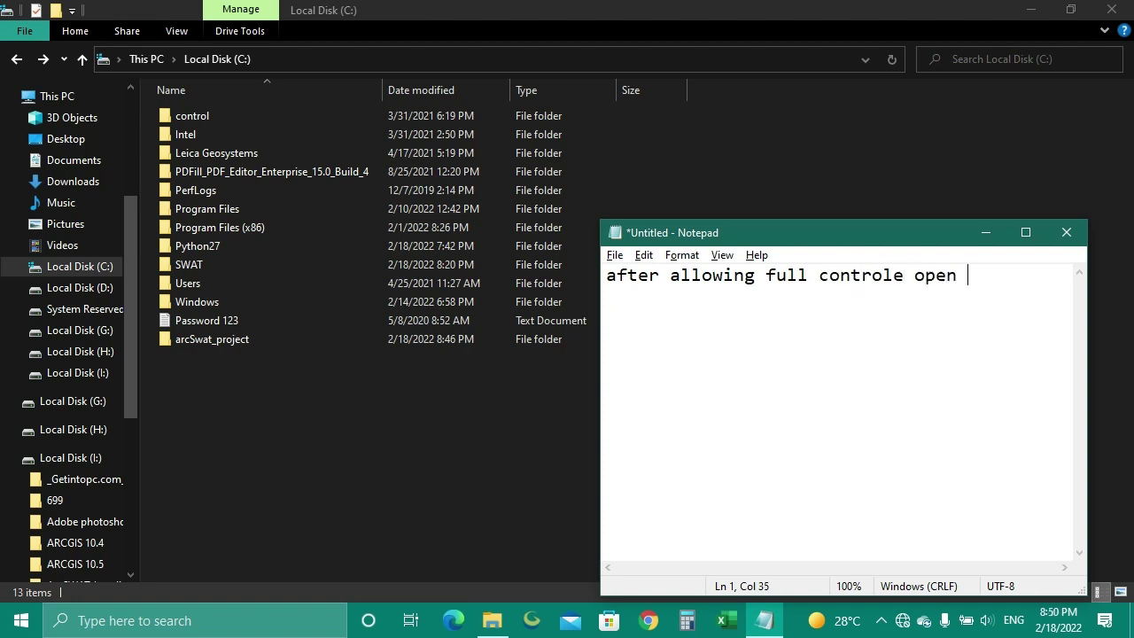
pyautogui.write('your arcmap')
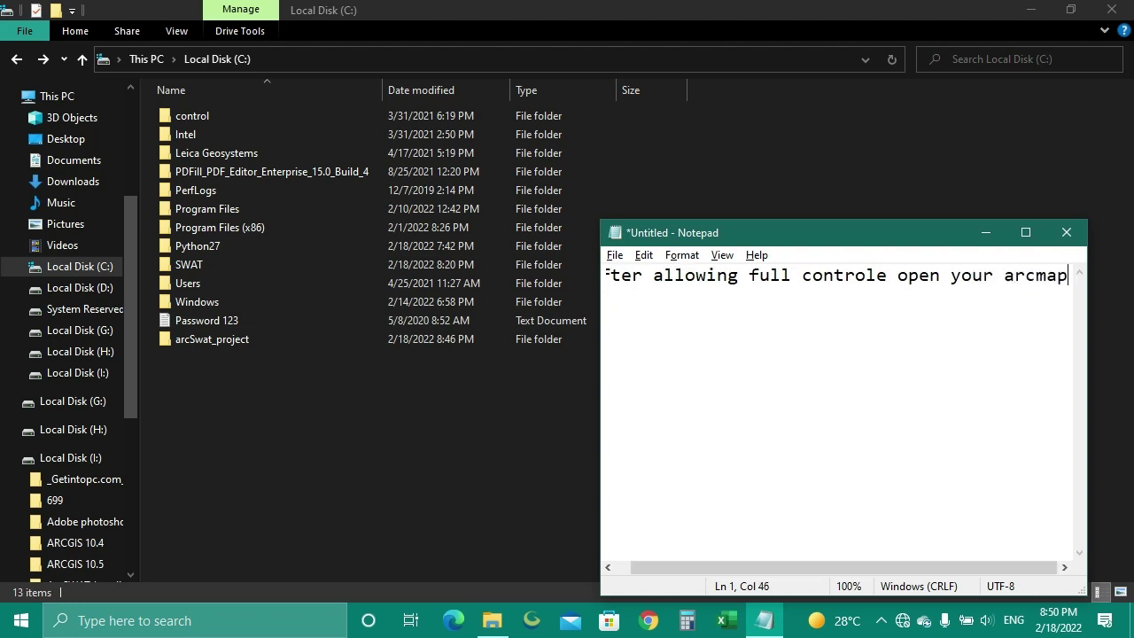
pyautogui.press('Return')
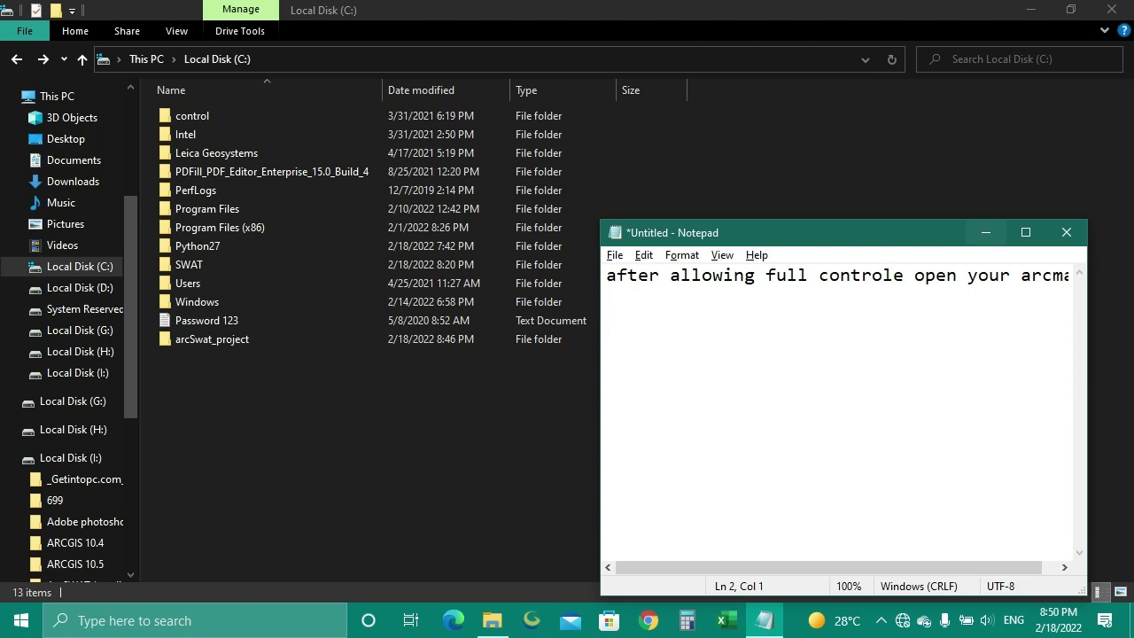
# Minimize the open windows, launch ArcMap 10.4.1 and start it with a blank map
pyautogui.click(984, 232)
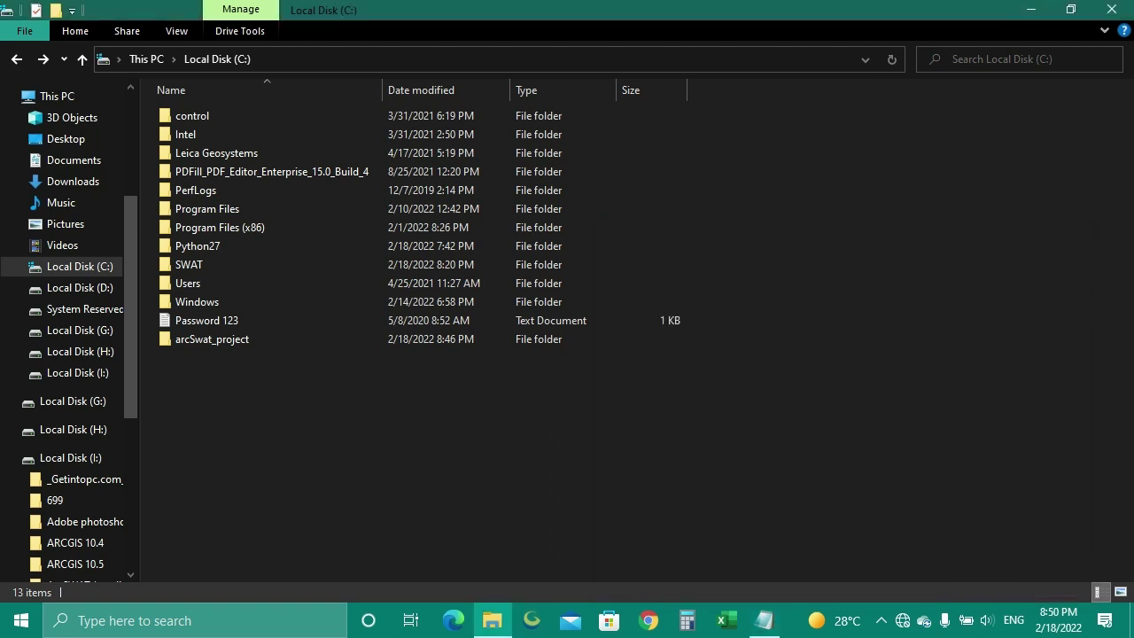
pyautogui.press('super+d')
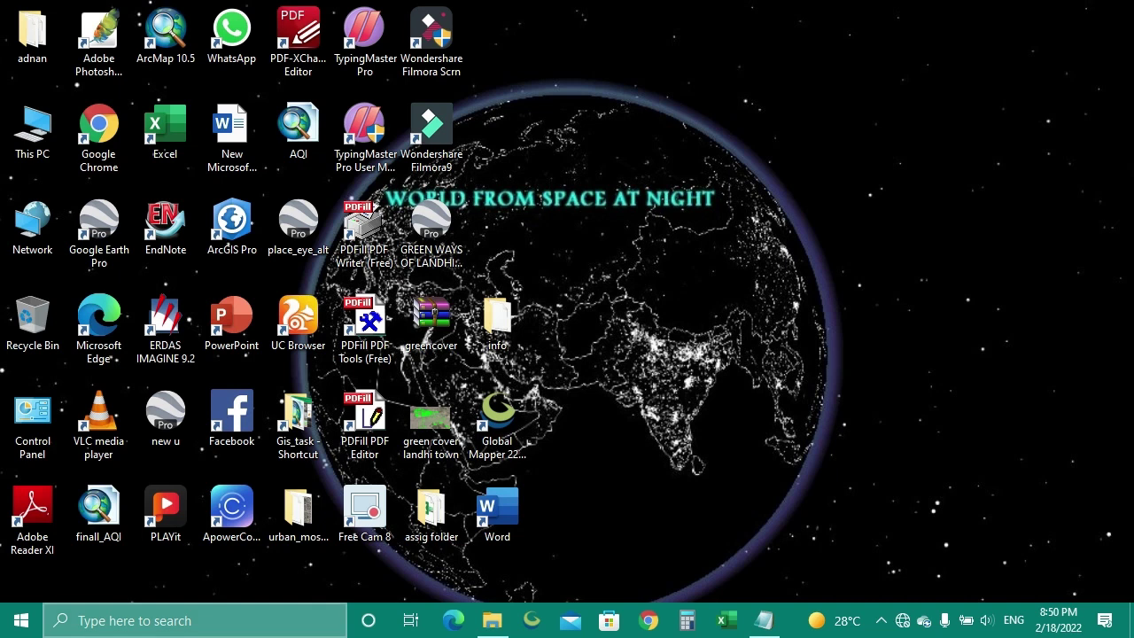
pyautogui.press('super+s')
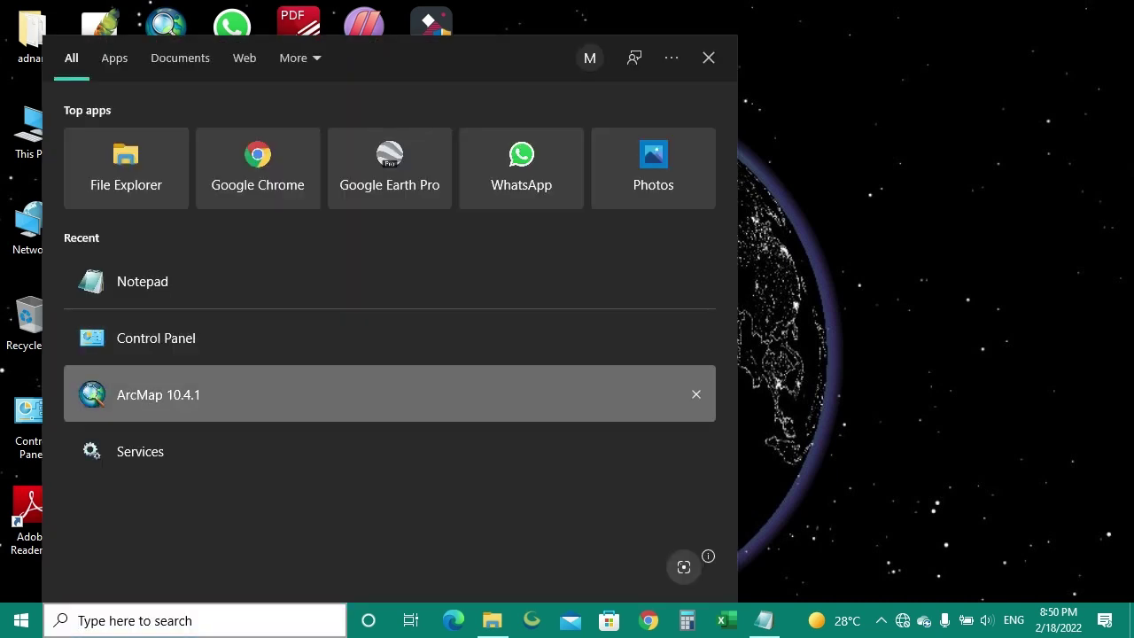
pyautogui.click(266, 395)
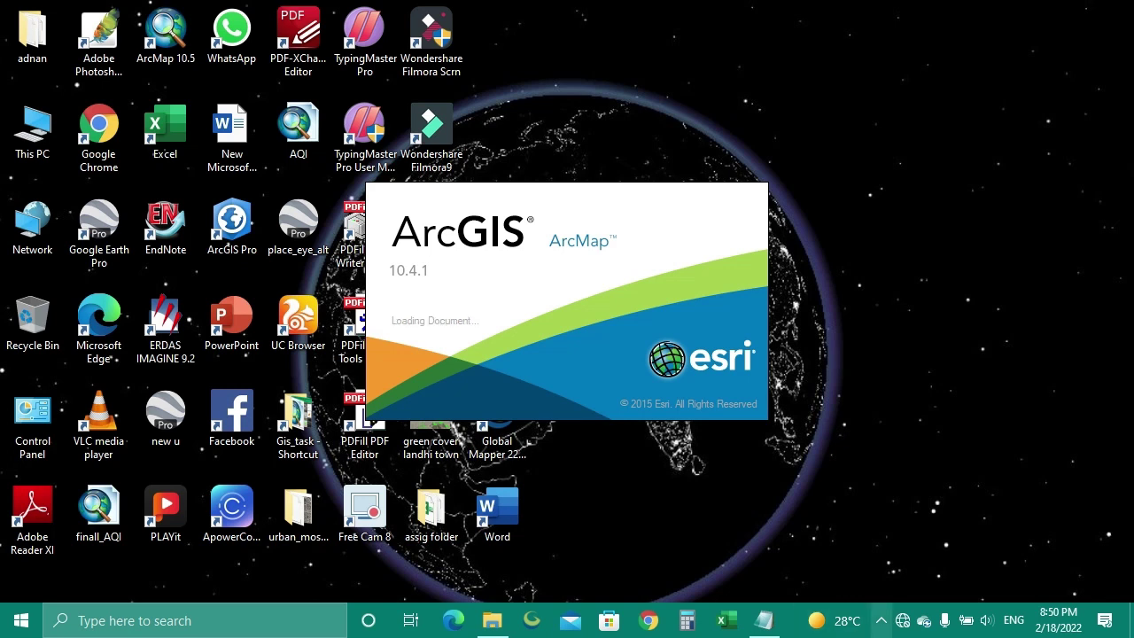
pyautogui.click(880, 620)
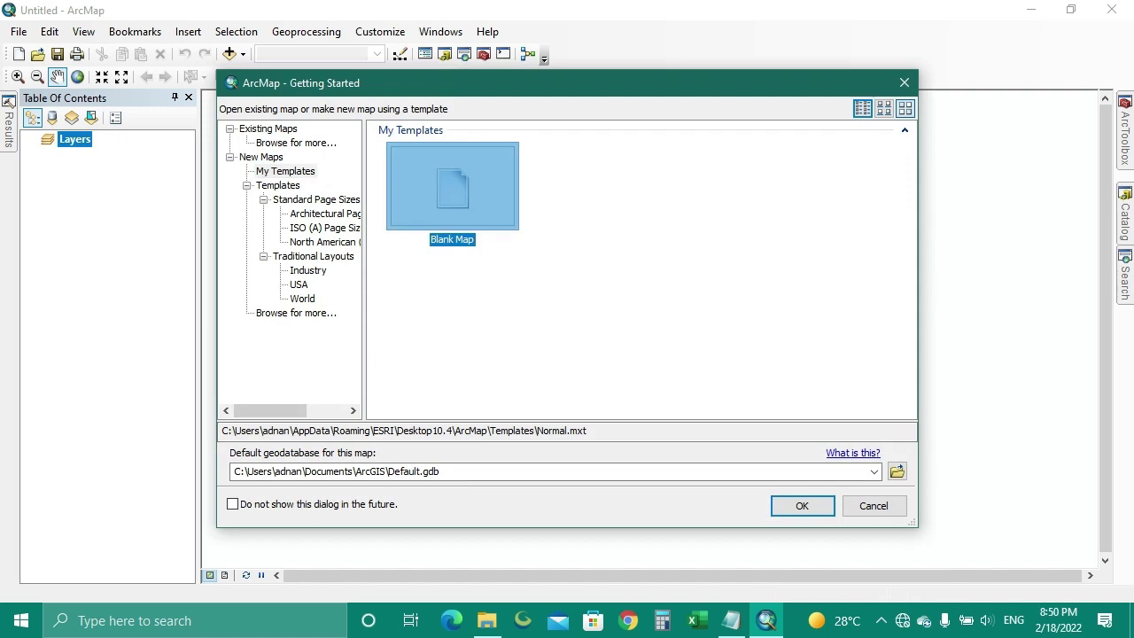
pyautogui.press('Return')
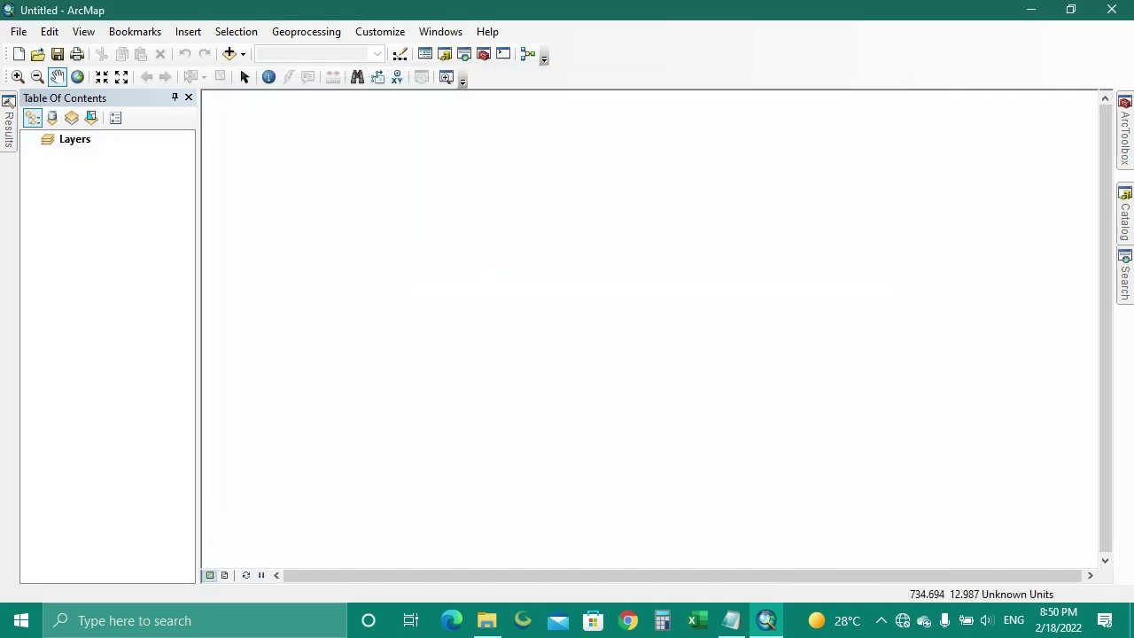
# Switch to Notepad and add the lines "here enable your arcswat tool by right" and "click of mouse on arcmap area>>>" to the notes
pyautogui.click(731, 620)
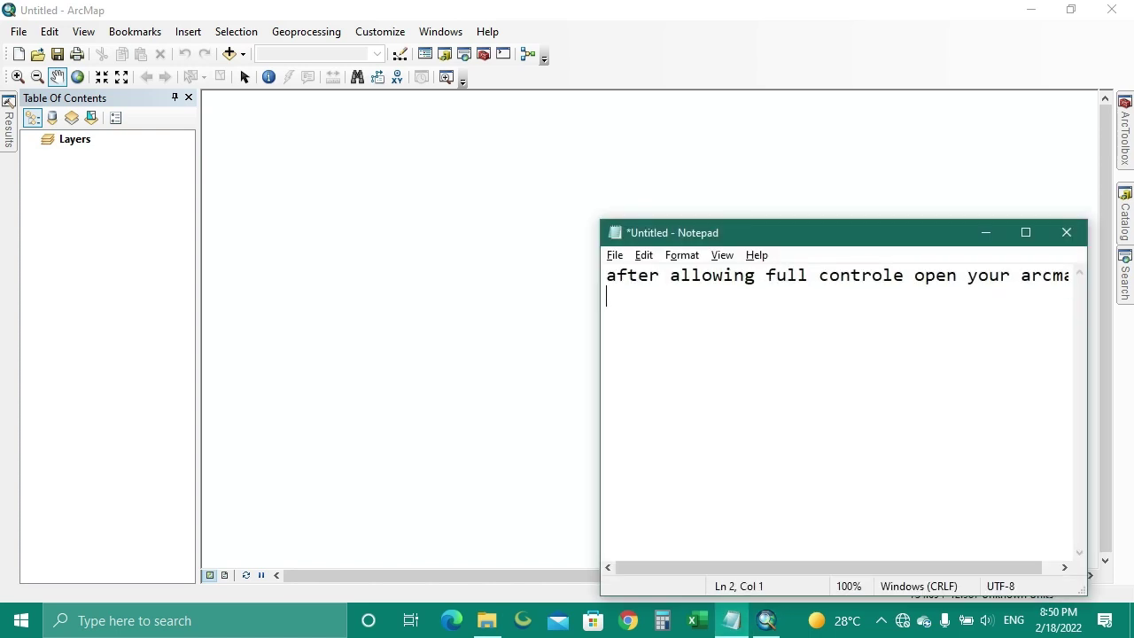
pyautogui.write('here ')
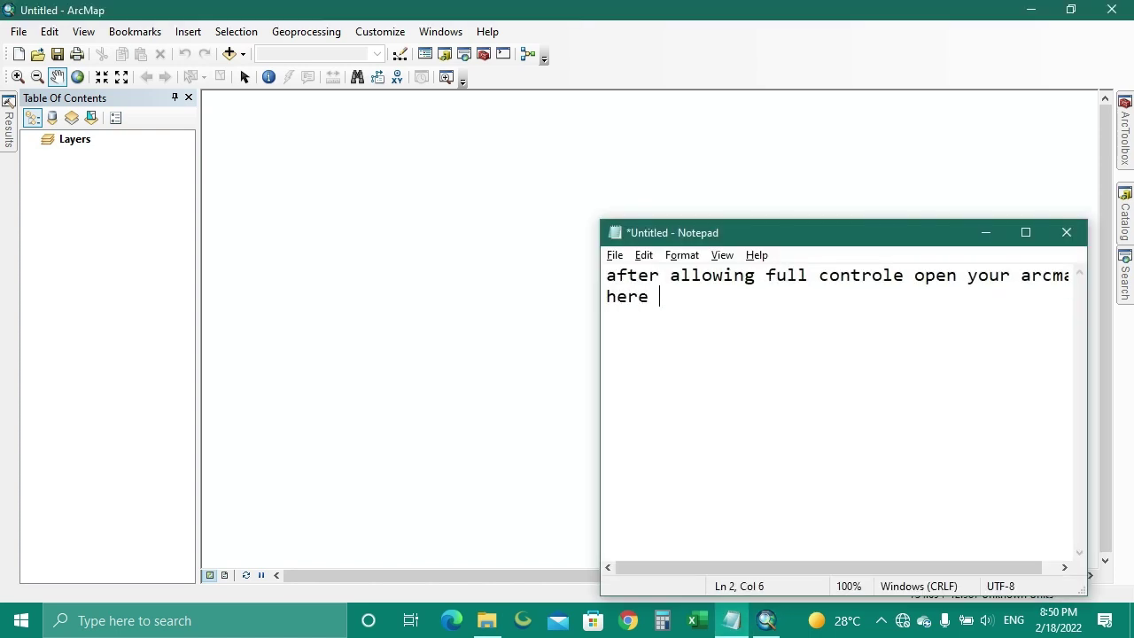
pyautogui.write('enable you')
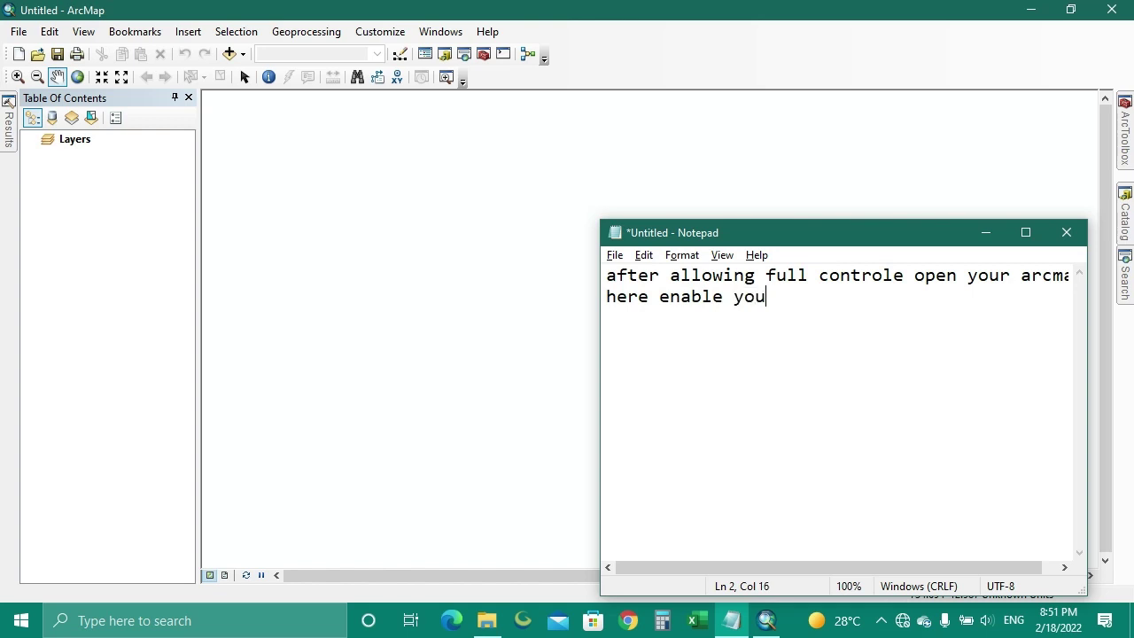
pyautogui.write('r arcswat ')
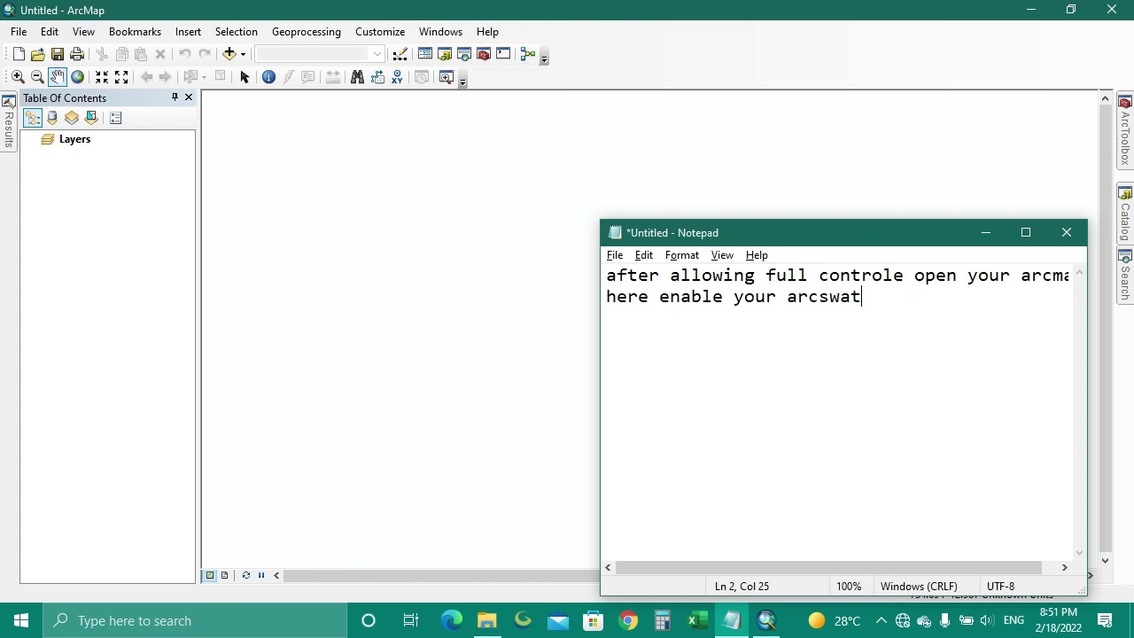
pyautogui.write('r')
pyautogui.press('BackSpace')
pyautogui.write('tool by right')
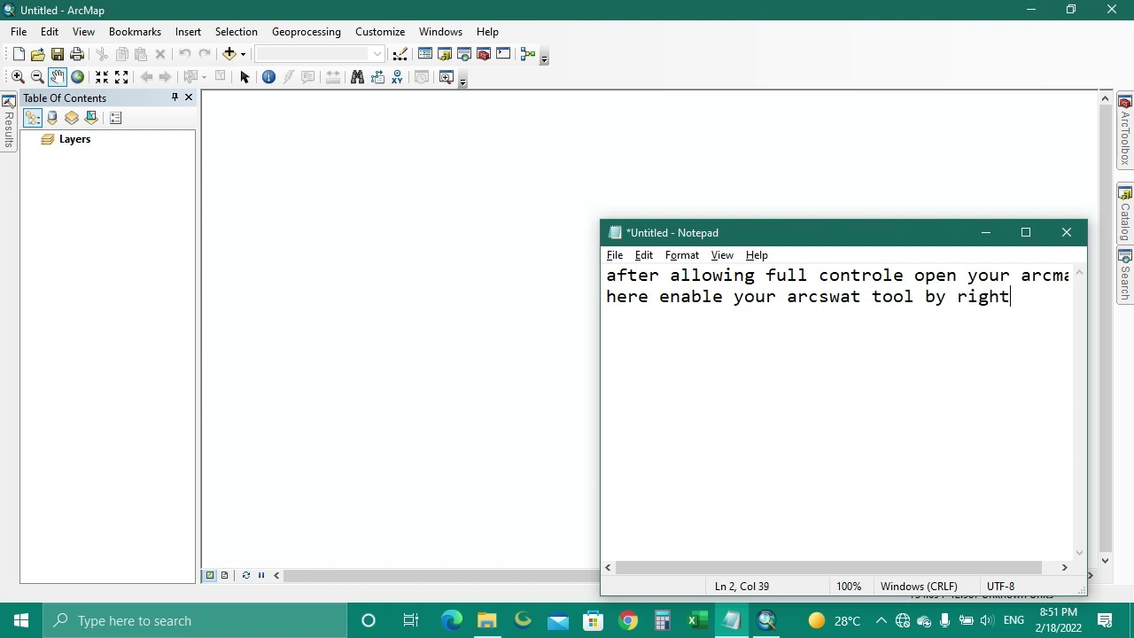
pyautogui.press('Return')
pyautogui.write('click of mouse')
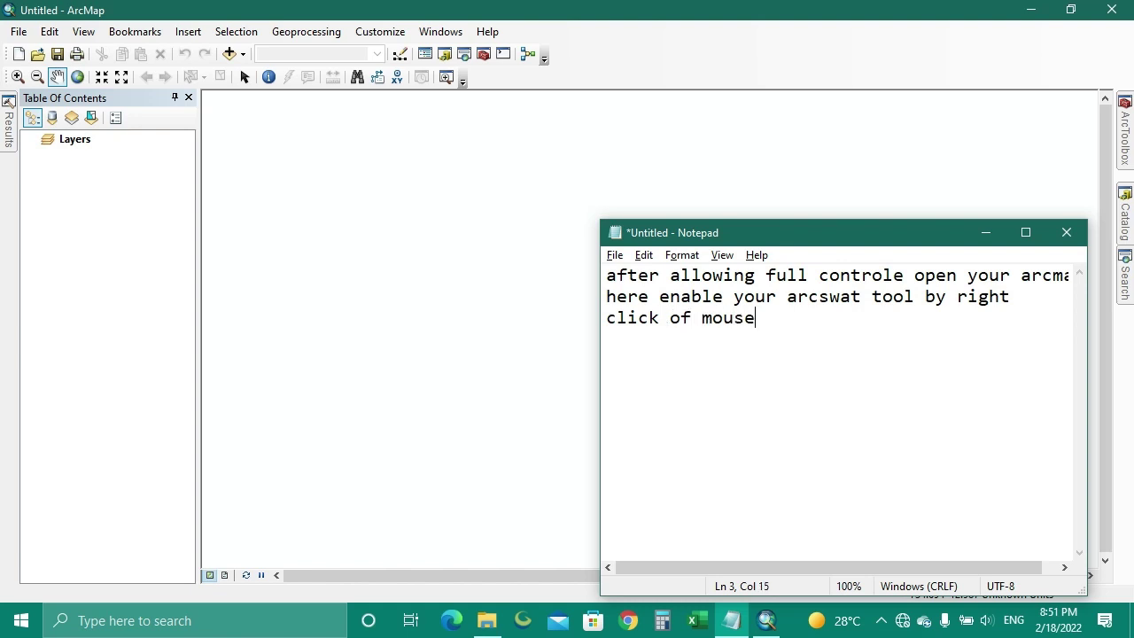
pyautogui.write(' on arcmas')
pyautogui.press('BackSpace')
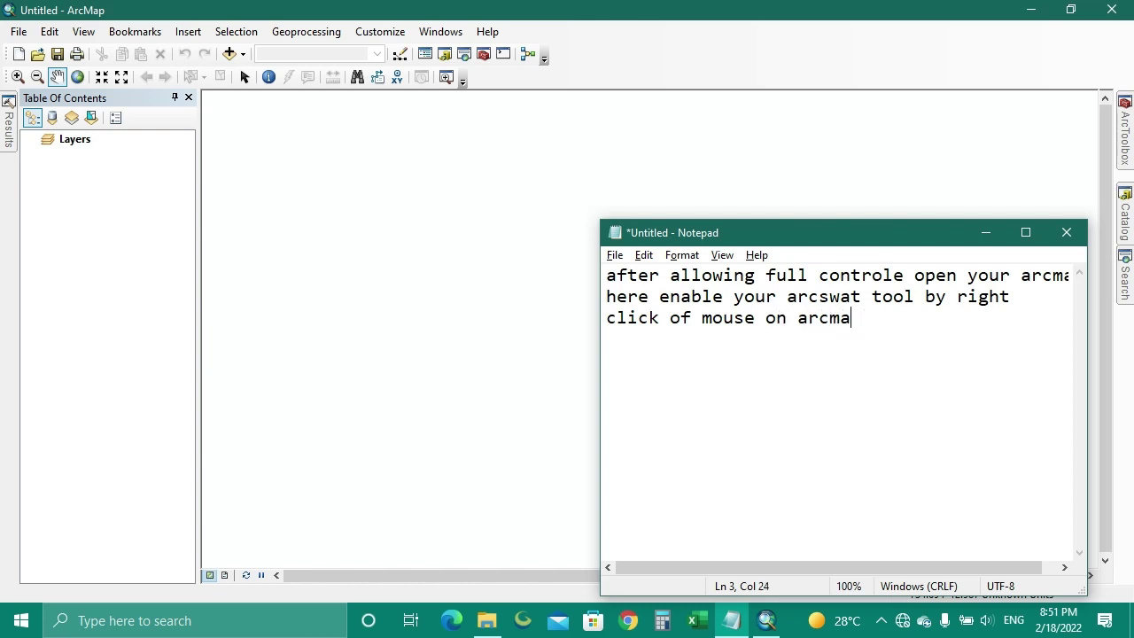
pyautogui.write('p area>>>')
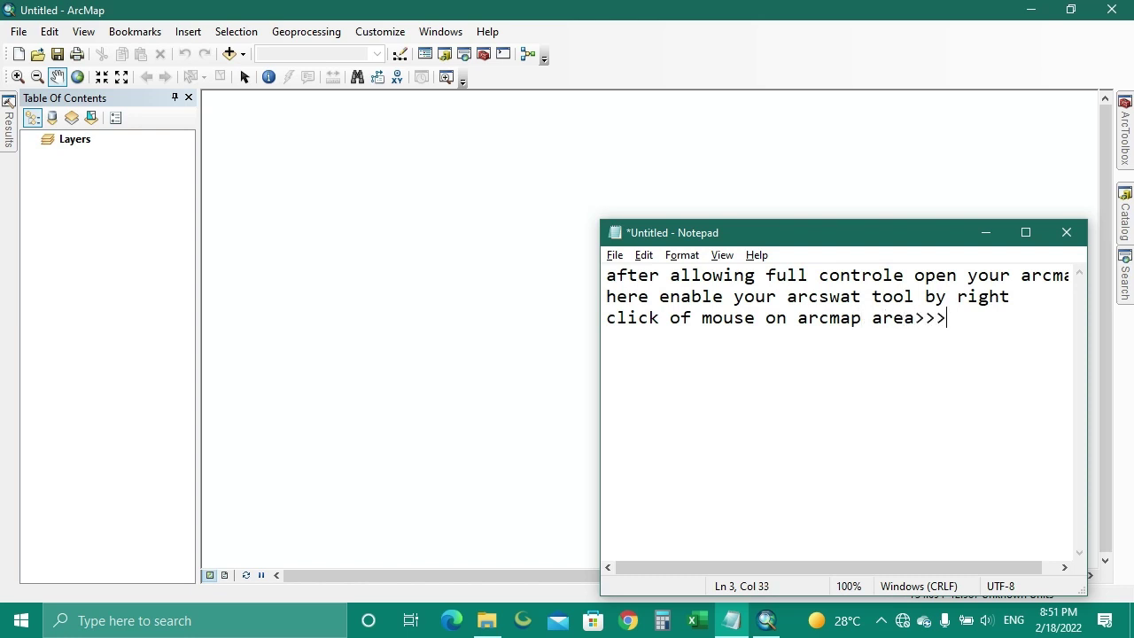
# Return to ArcMap, enable the ArcSWAT toolbar and dock it beneath the existing toolbars
pyautogui.click(985, 232)
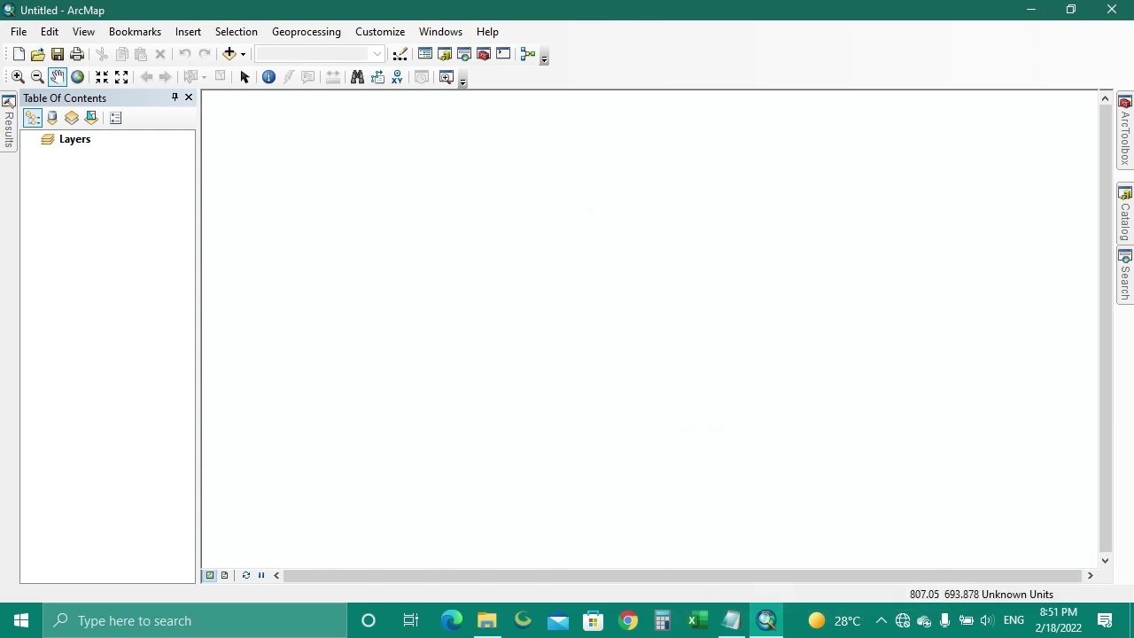
pyautogui.rightClick(796, 236)
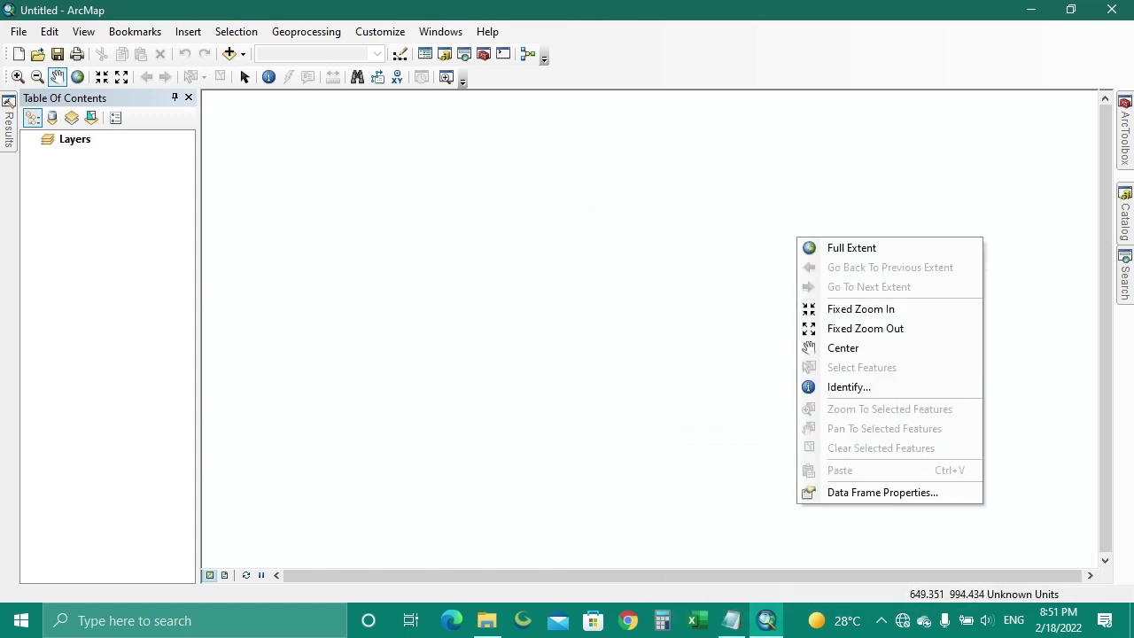
pyautogui.press('Escape')
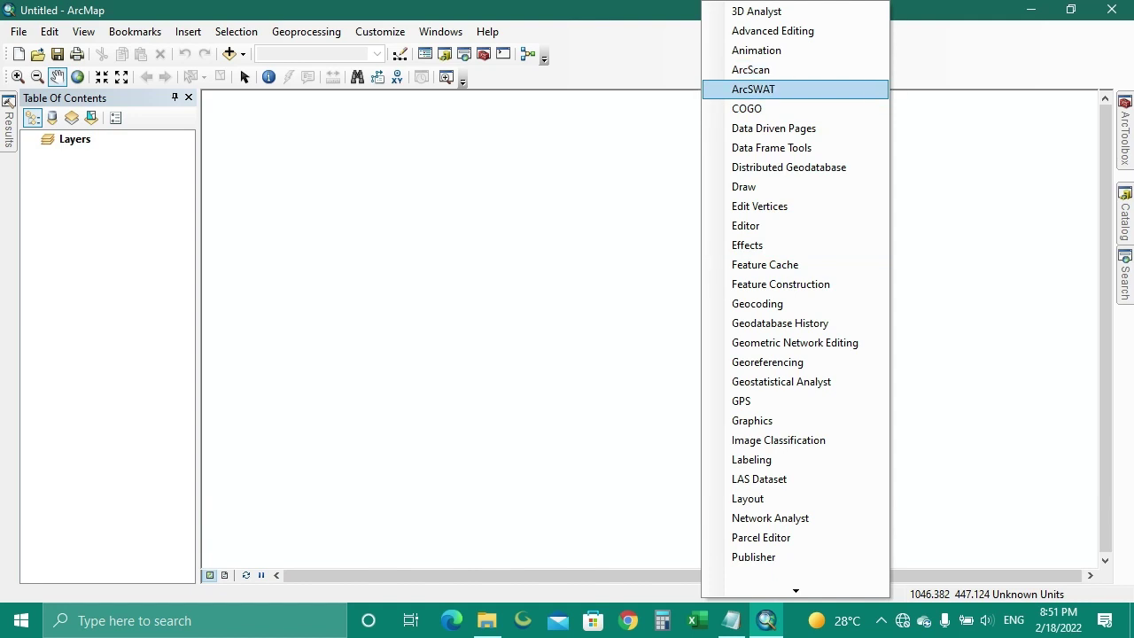
pyautogui.click(753, 88)
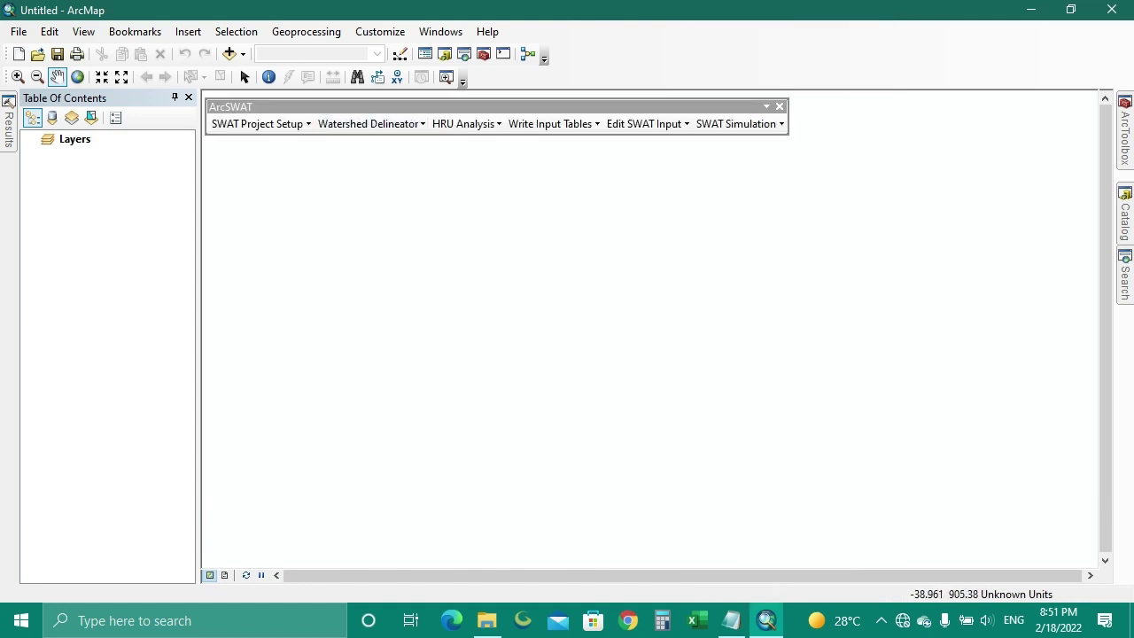
pyautogui.moveTo(479, 106); pyautogui.dragTo(526, 97)
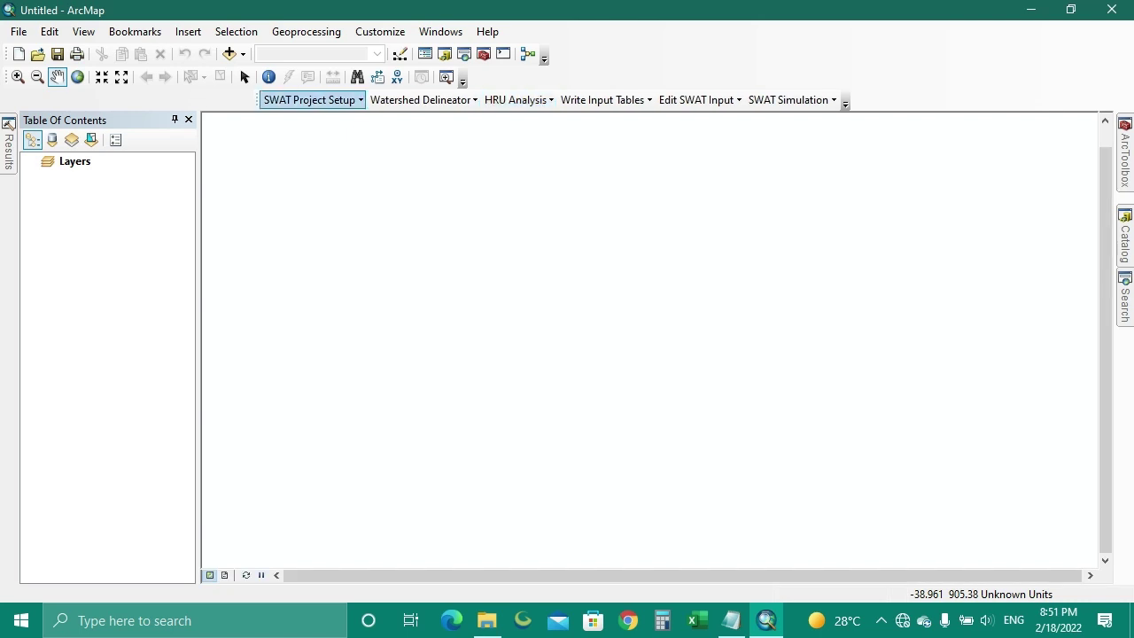
pyautogui.click(310, 100)
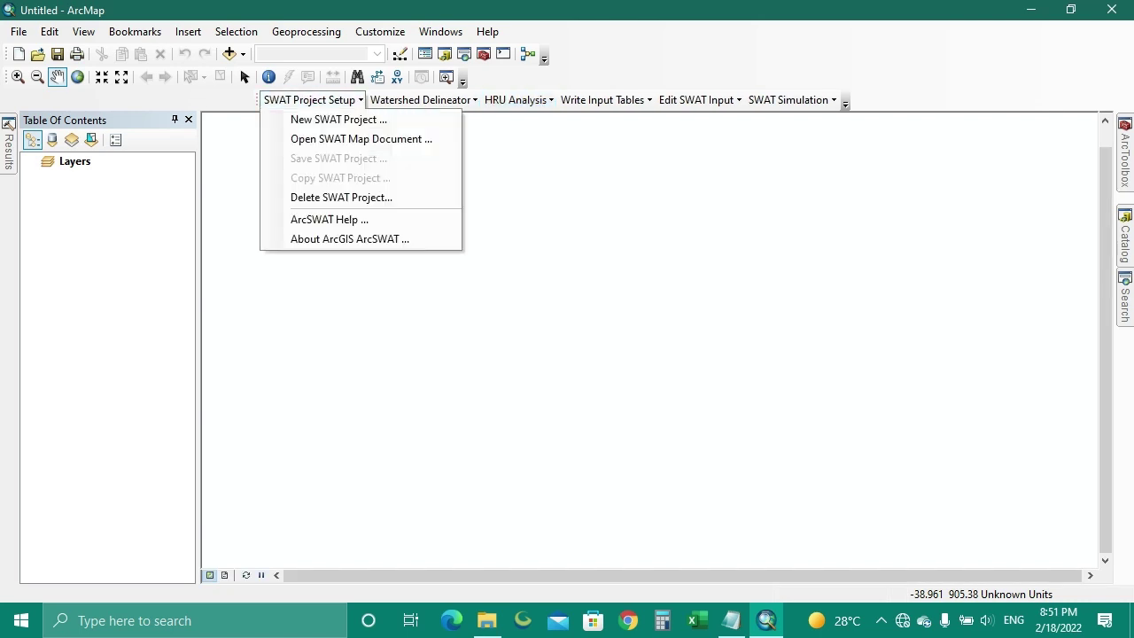
pyautogui.press('Return')
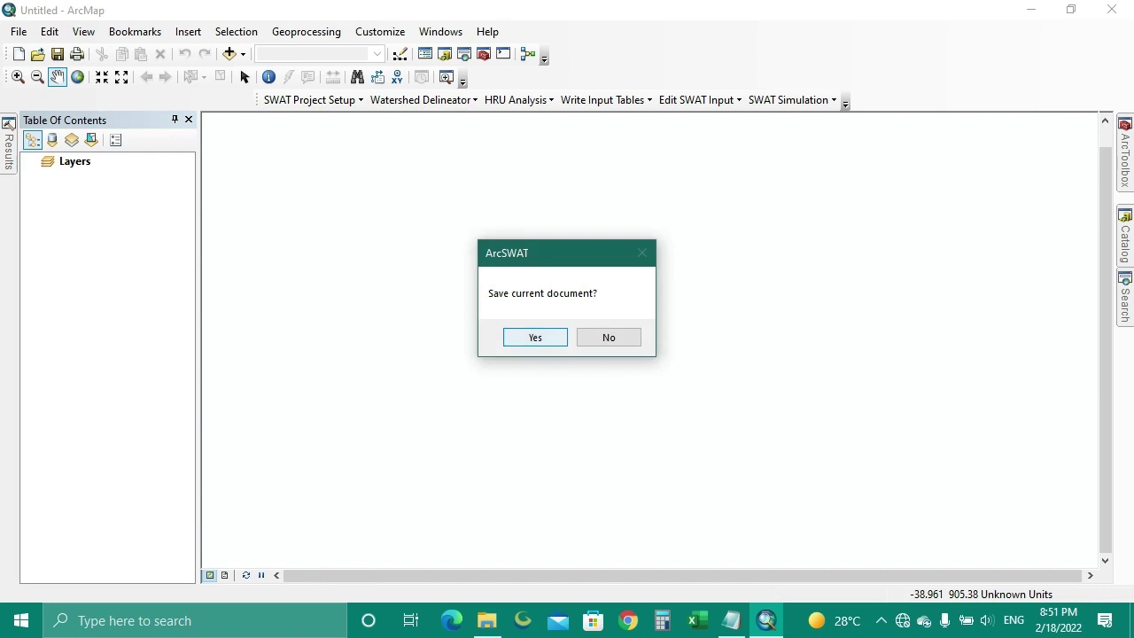
pyautogui.press('Return')
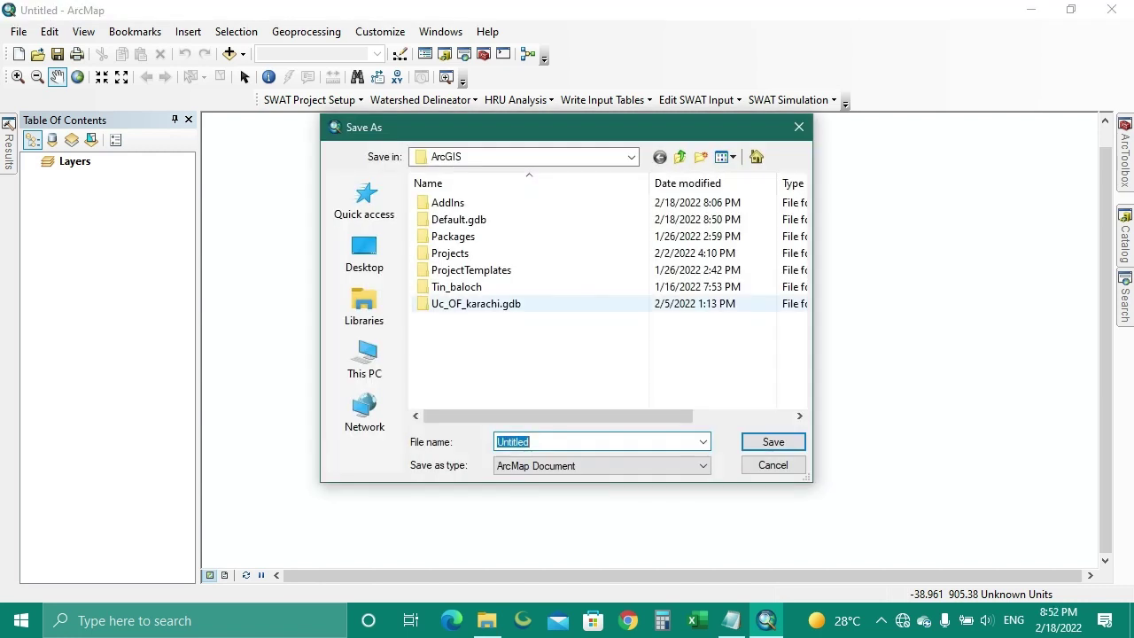
pyautogui.click(799, 127)
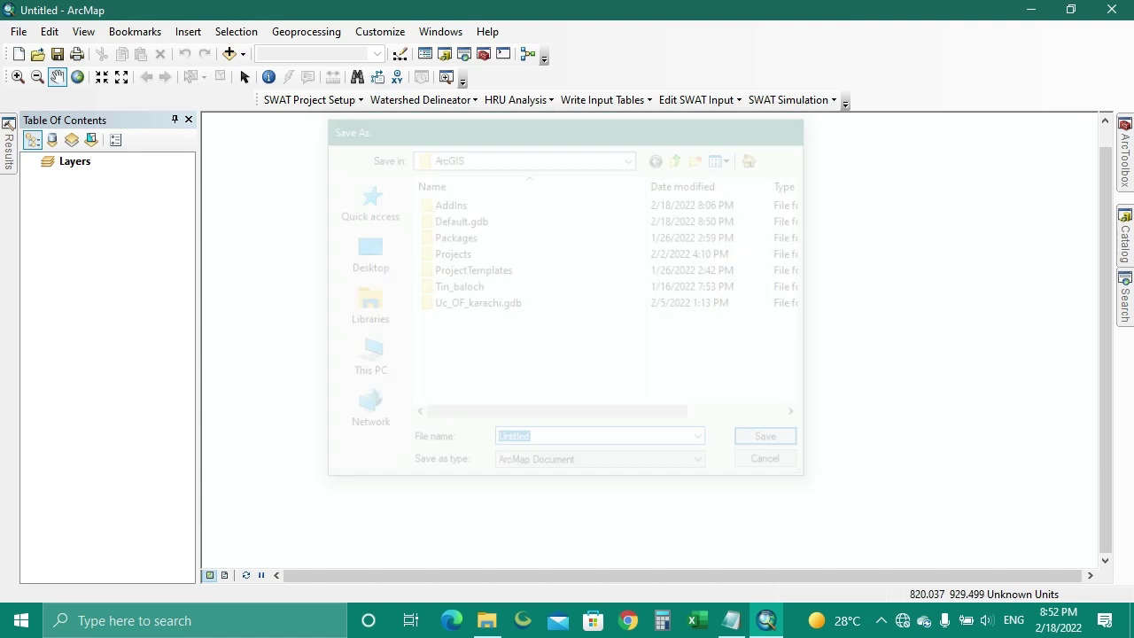
# Start a new SWAT project without saving the current document and open the folder selection for the project directory
pyautogui.click(310, 99)
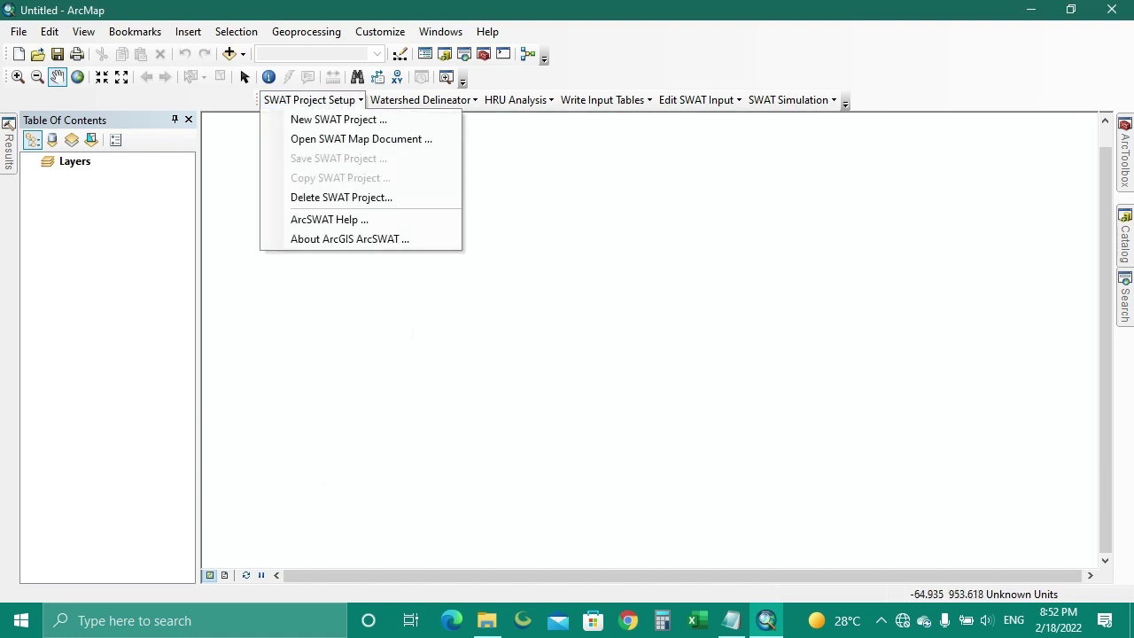
pyautogui.click(339, 119)
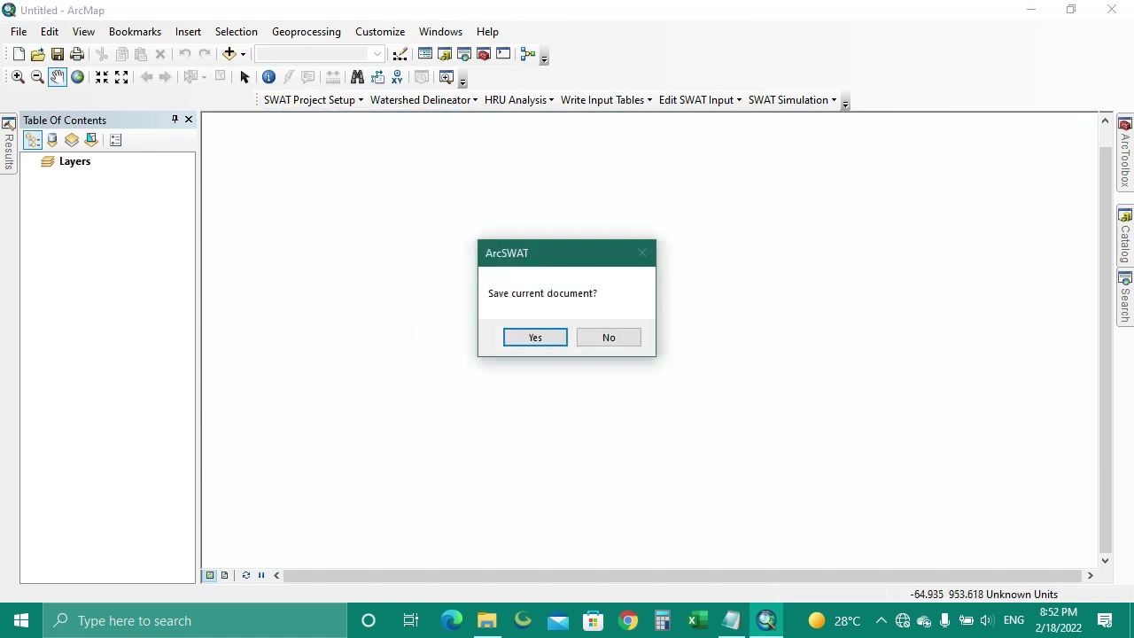
pyautogui.click(608, 337)
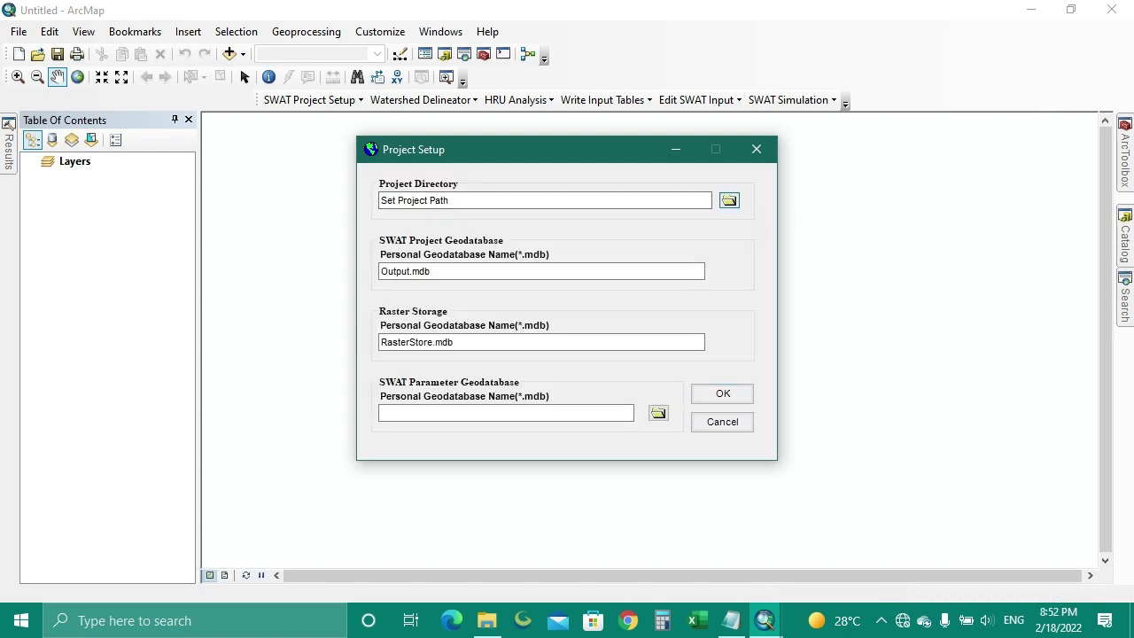
pyautogui.click(729, 200)
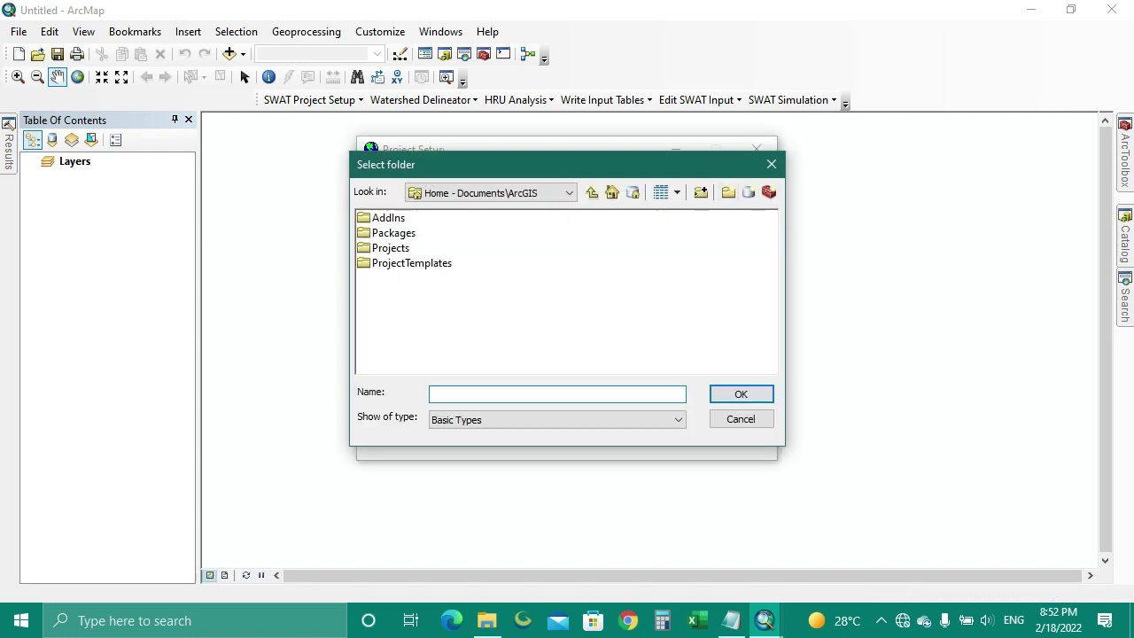
# Look through the available catalog locations for the drive that holds the project folder
pyautogui.click(568, 192)
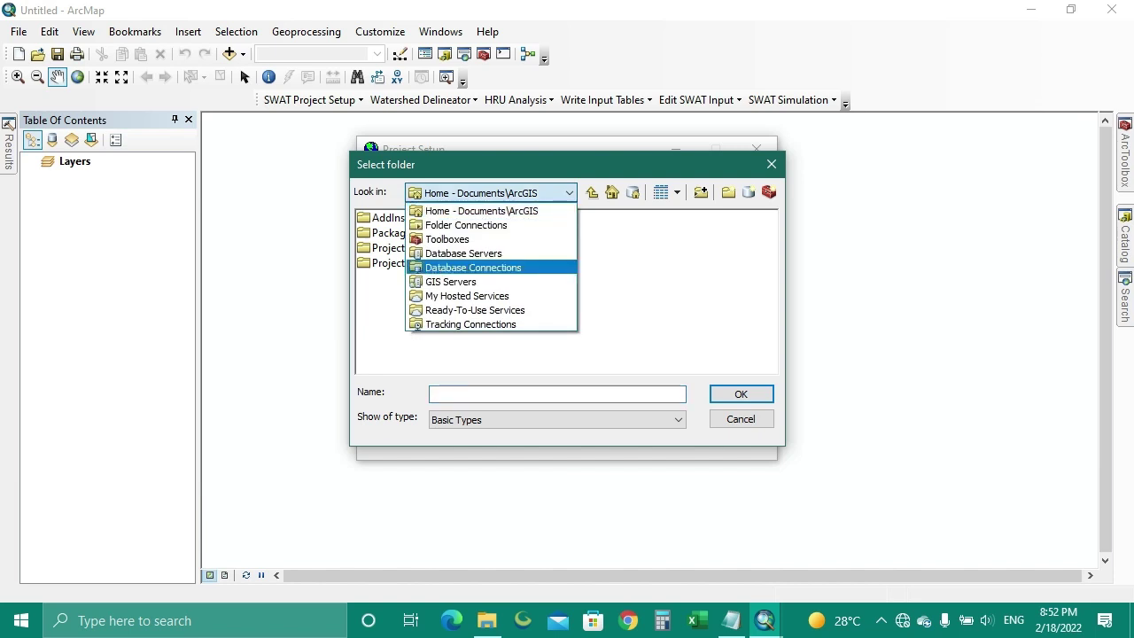
pyautogui.press('Up')
pyautogui.press('Up')
pyautogui.press('Up')
pyautogui.press('Up')
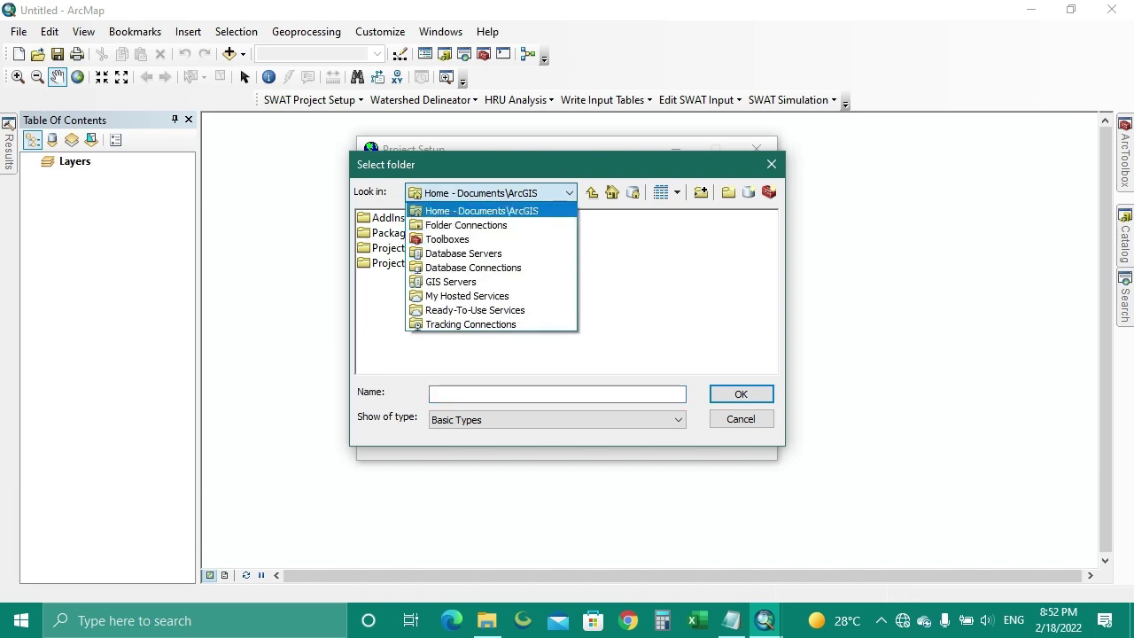
pyautogui.press('Return')
pyautogui.click(592, 192)
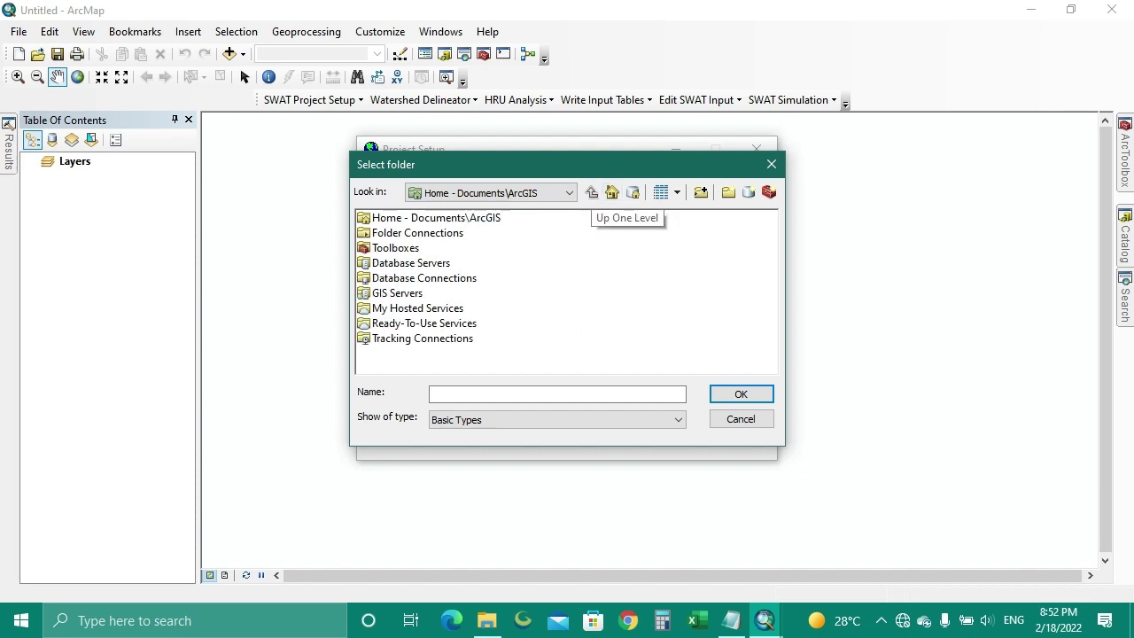
pyautogui.click(568, 192)
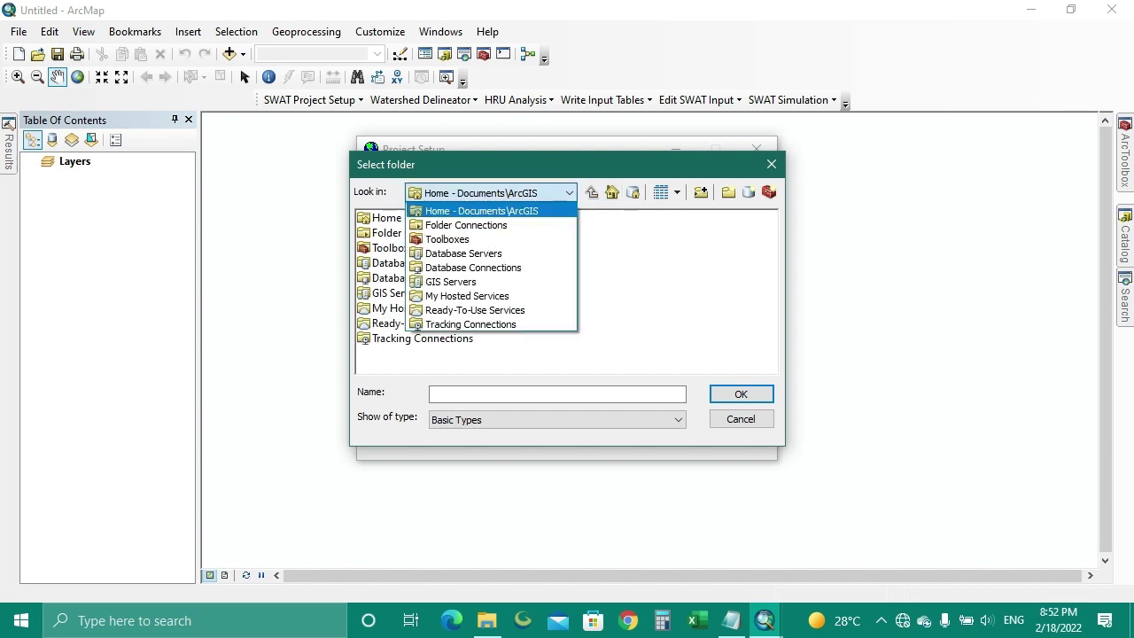
pyautogui.press('End')
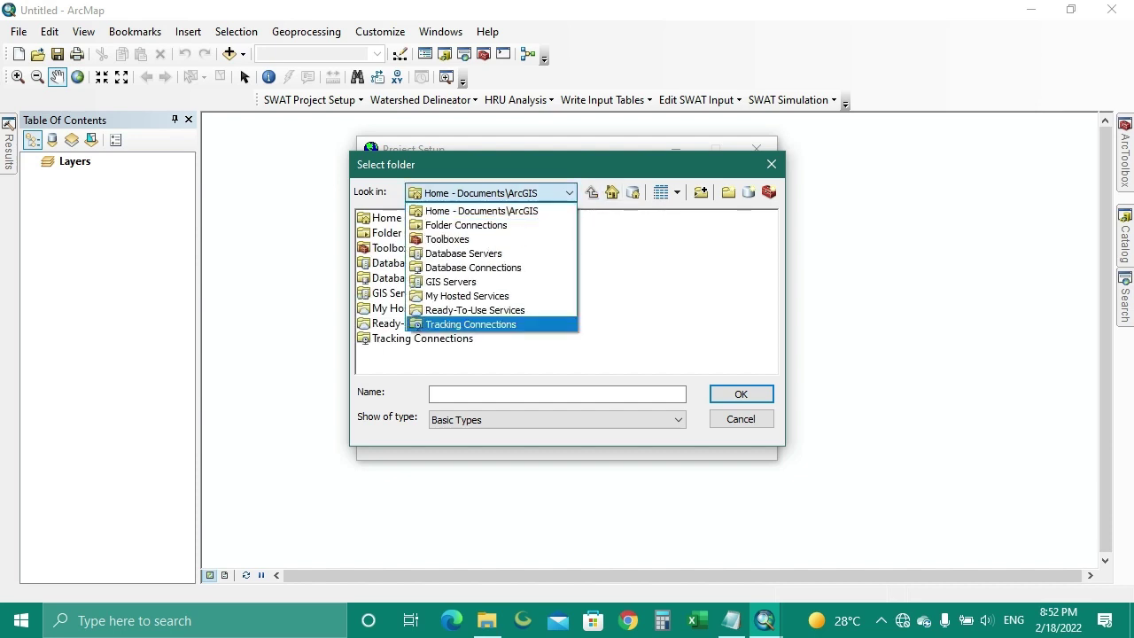
pyautogui.press('Escape')
pyautogui.click(612, 192)
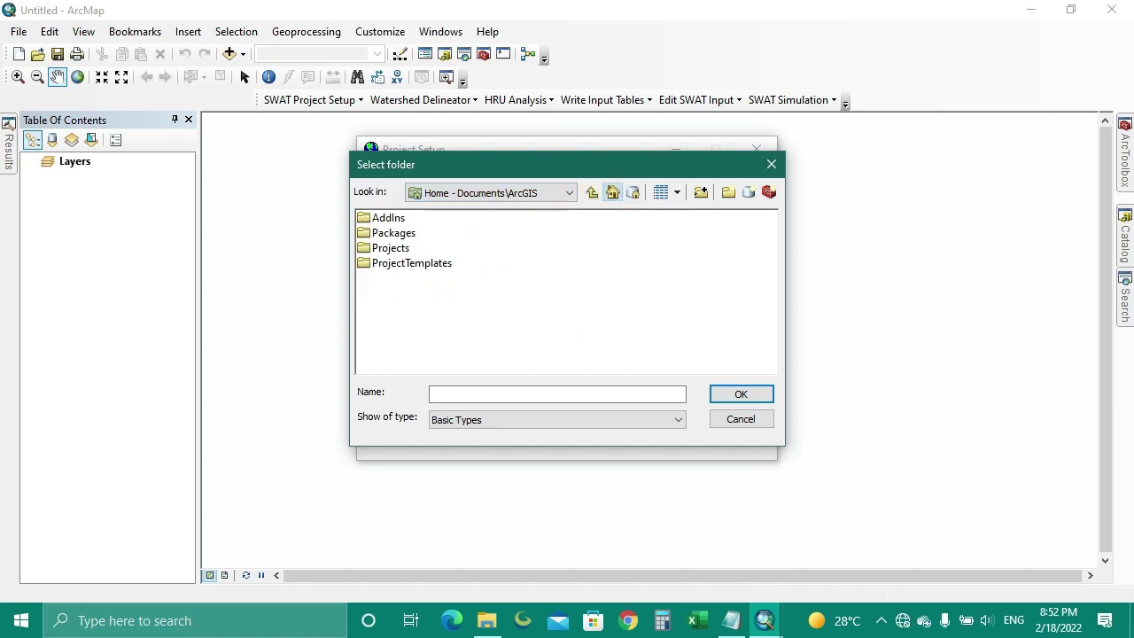
# Add a folder connection to Local Disk (C:) under This PC
pyautogui.click(701, 192)
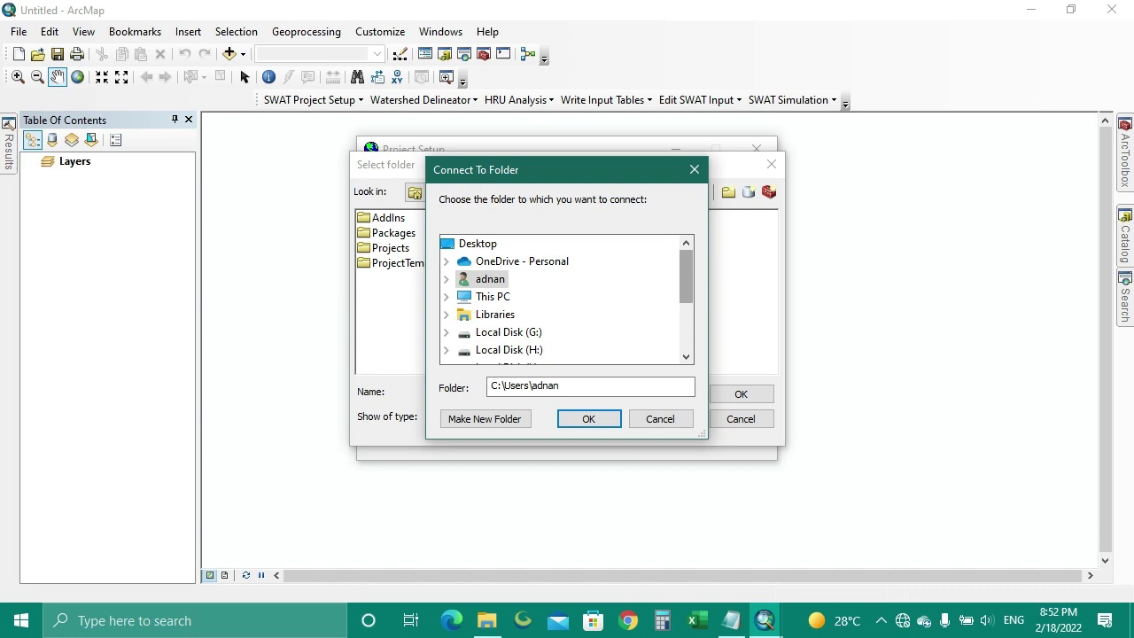
pyautogui.moveTo(686, 277); pyautogui.dragTo(686, 284)
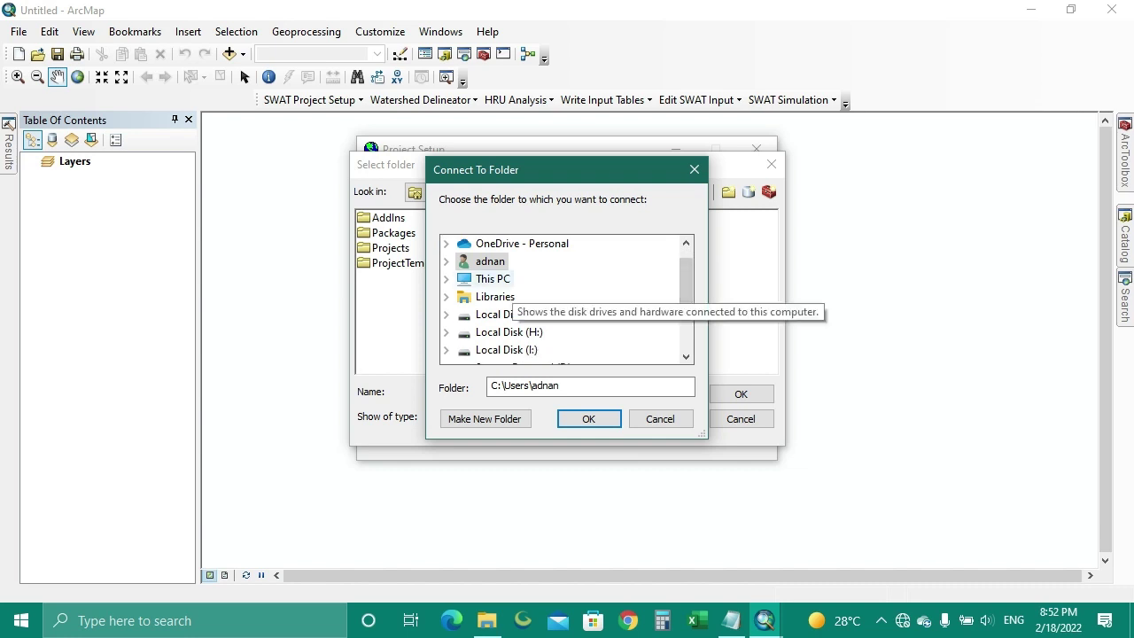
pyautogui.doubleClick(492, 278)
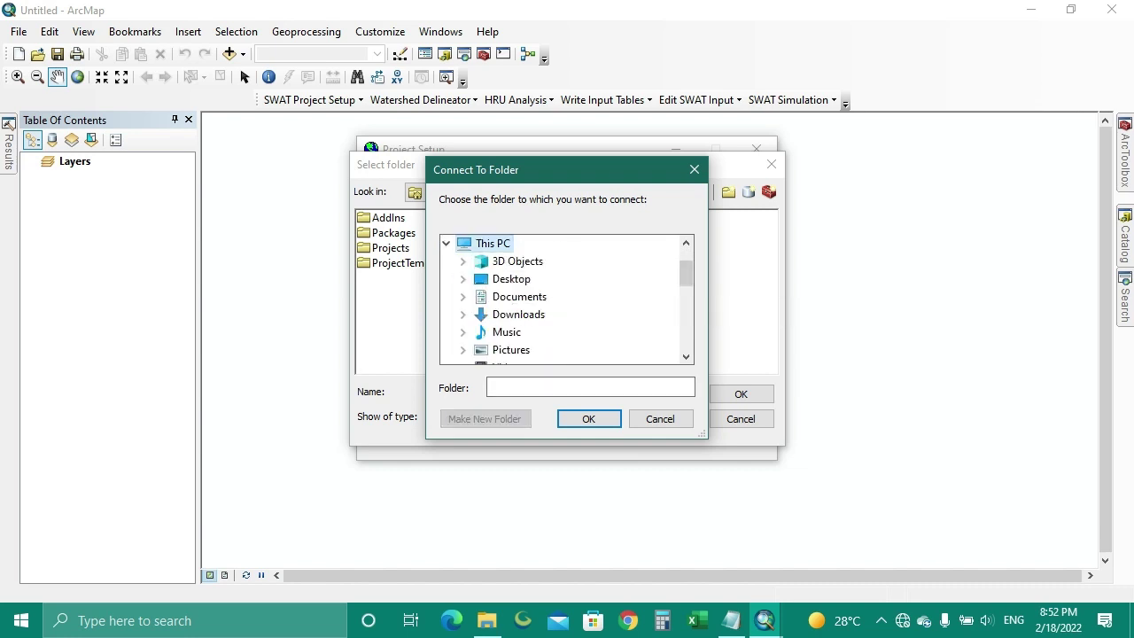
pyautogui.scroll(-3, 522, 280)
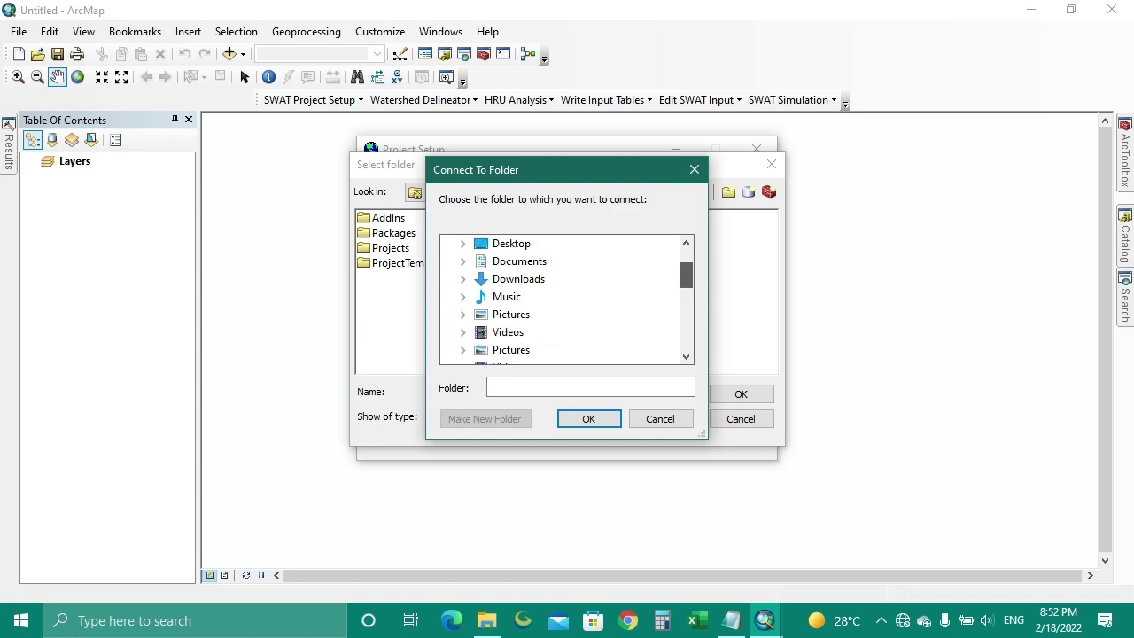
pyautogui.doubleClick(525, 260)
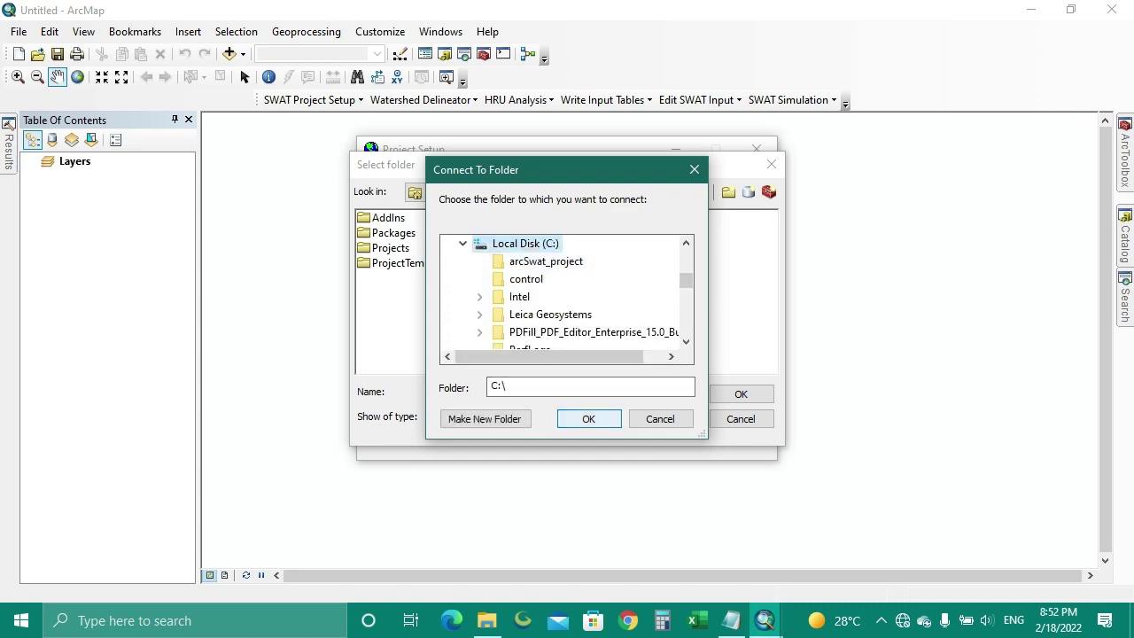
pyautogui.click(588, 418)
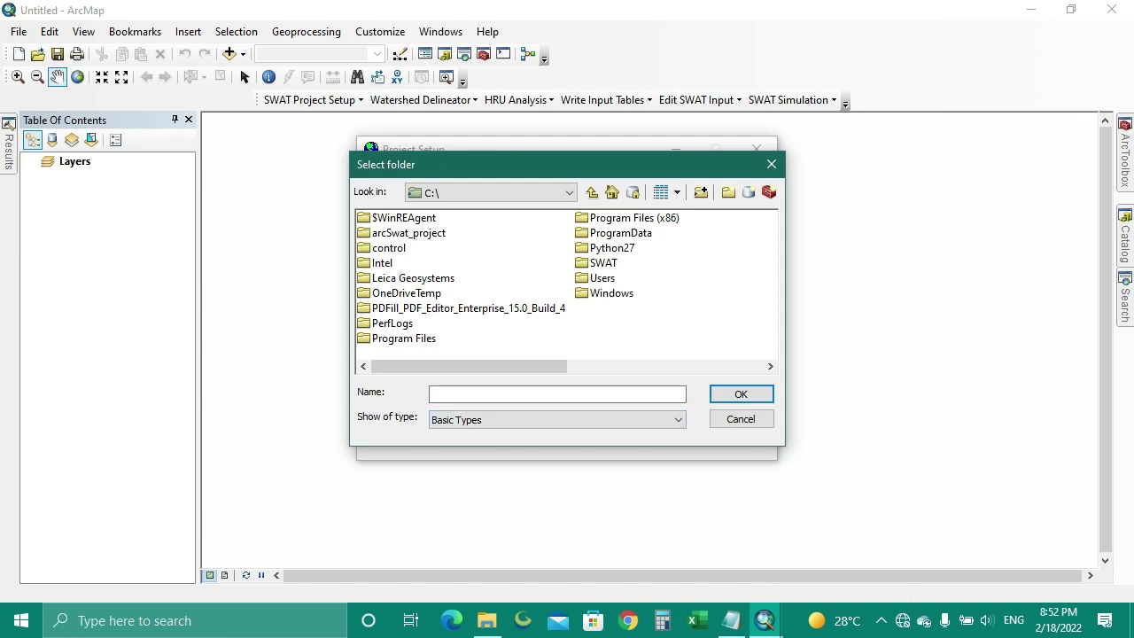
# Set arcSwat_project on C: as the project directory and create the SWAT project with the filled-in geodatabase names
pyautogui.click(409, 233)
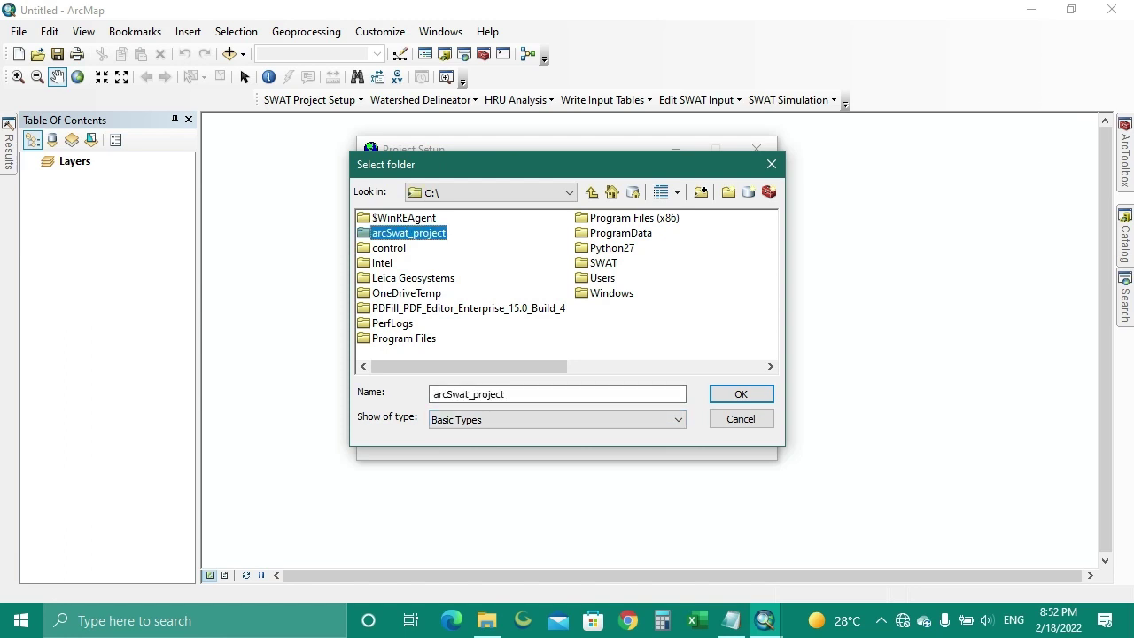
pyautogui.click(742, 394)
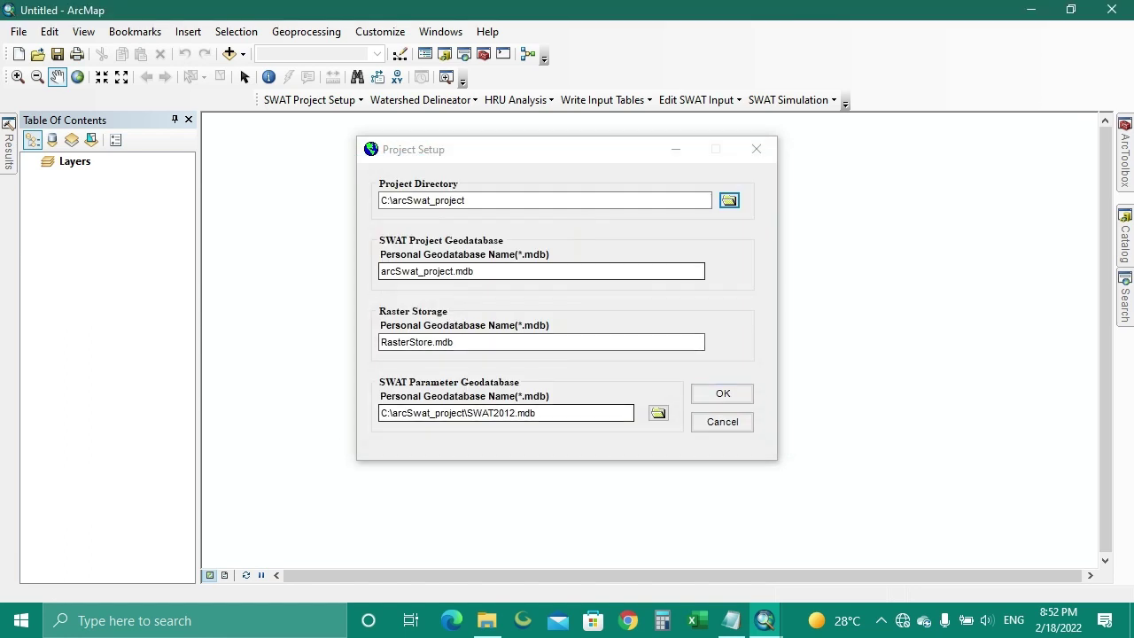
pyautogui.click(722, 393)
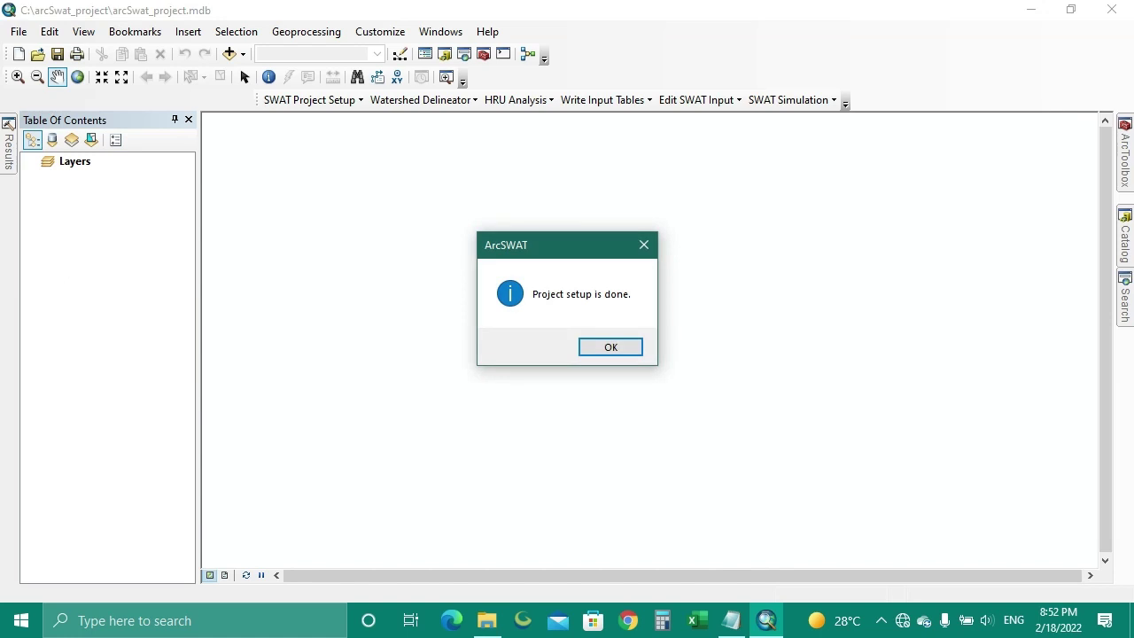
pyautogui.press('Return')
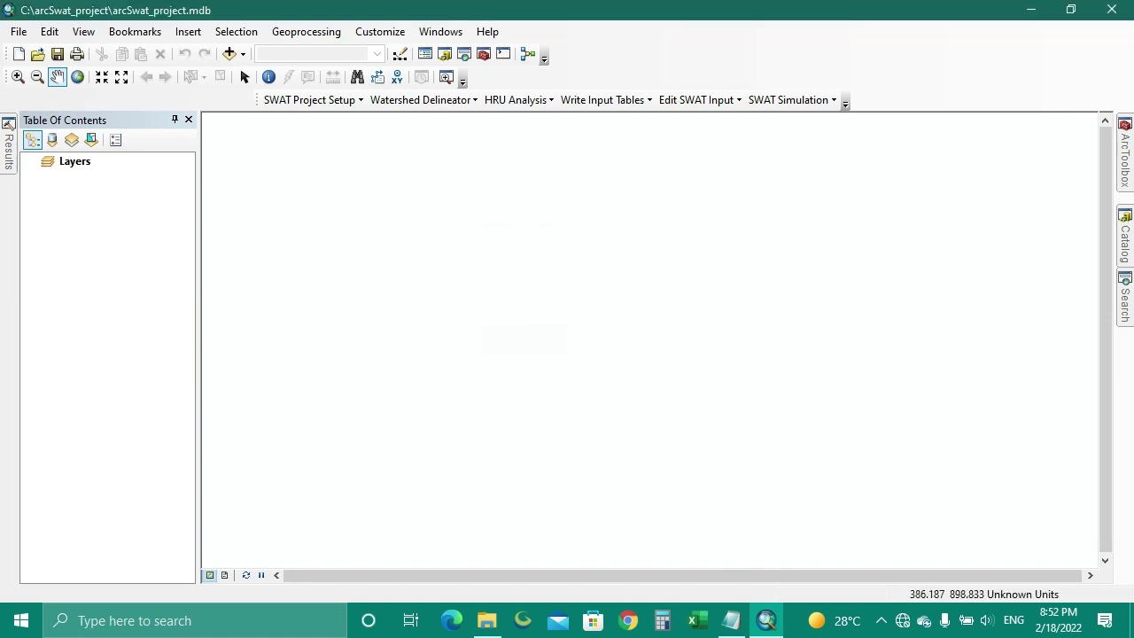
# Open Automatic Watershed Delineation and choose to load the DEM raster from disk
pyautogui.click(421, 100)
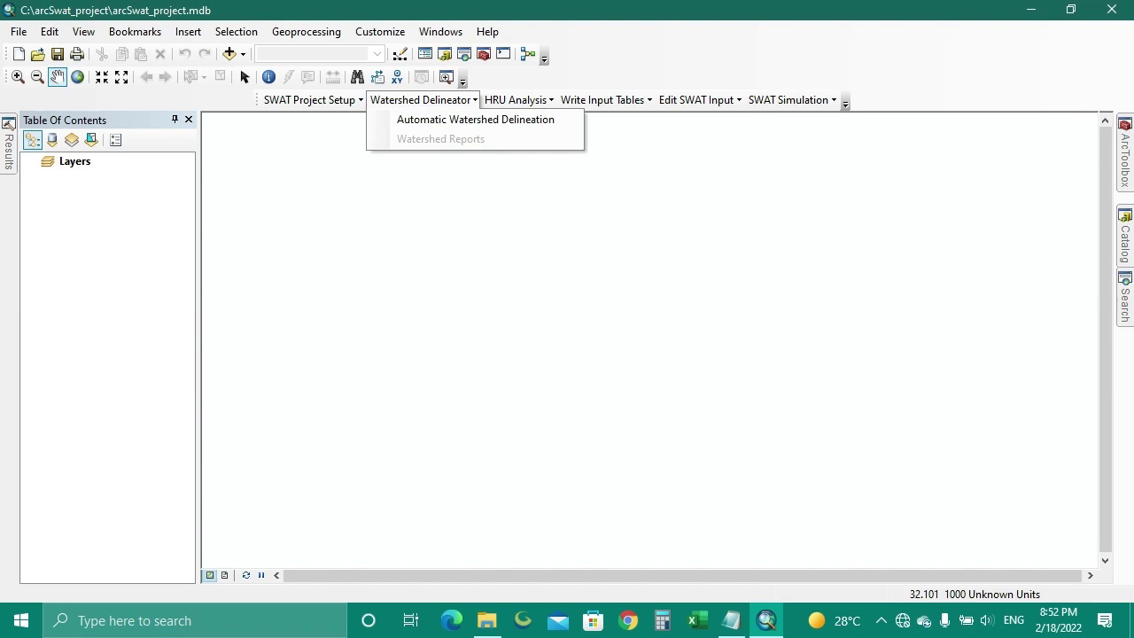
pyautogui.click(433, 118)
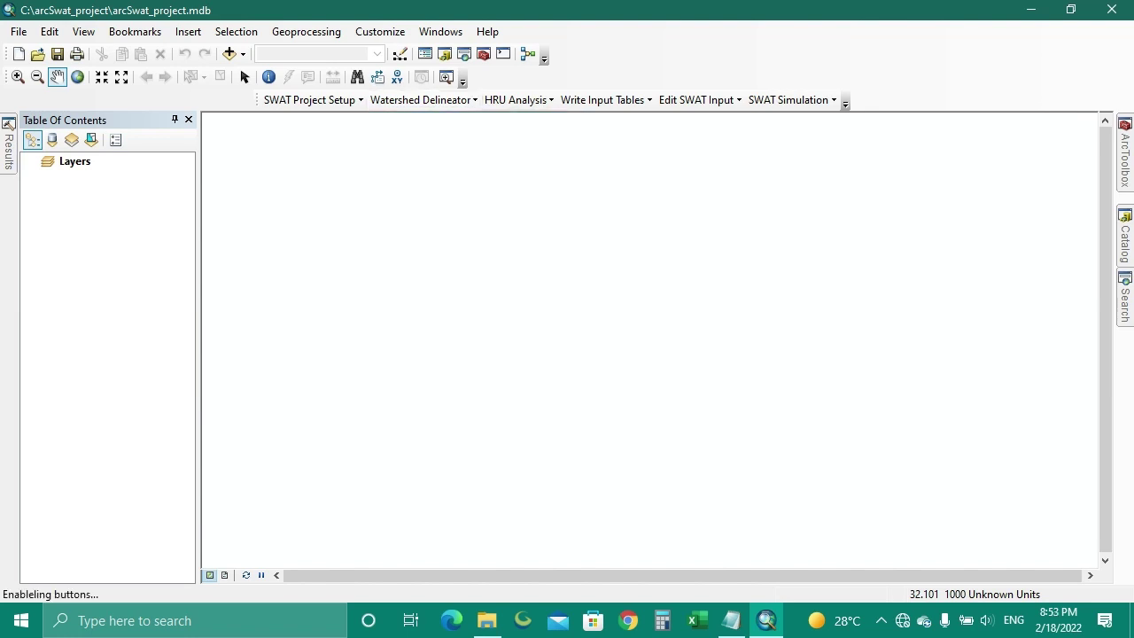
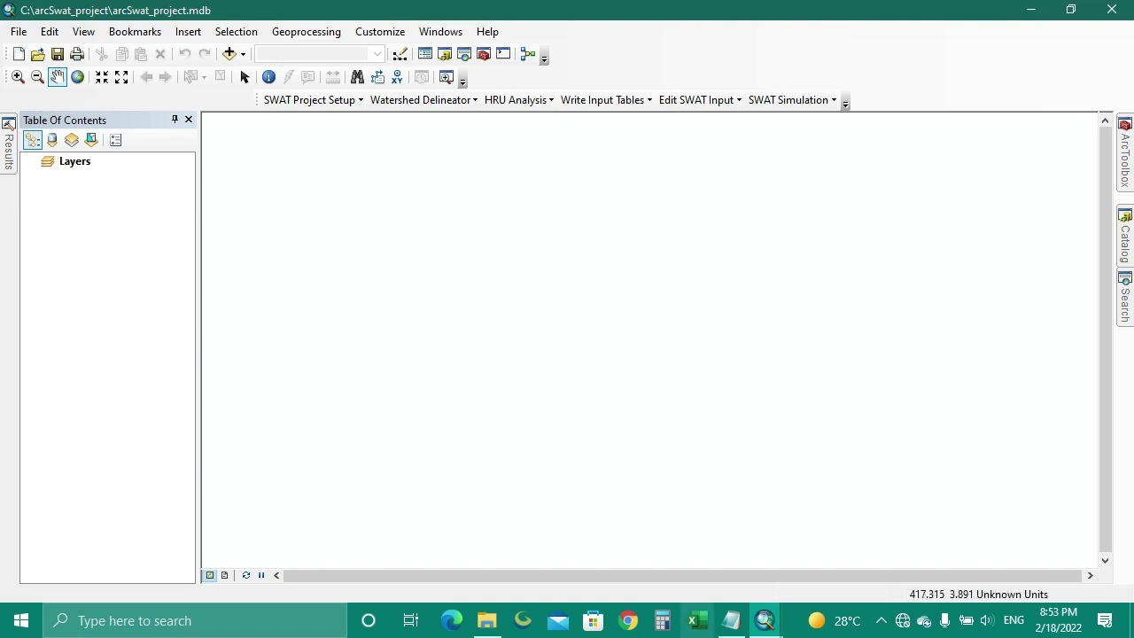
pyautogui.moveTo(764, 620)
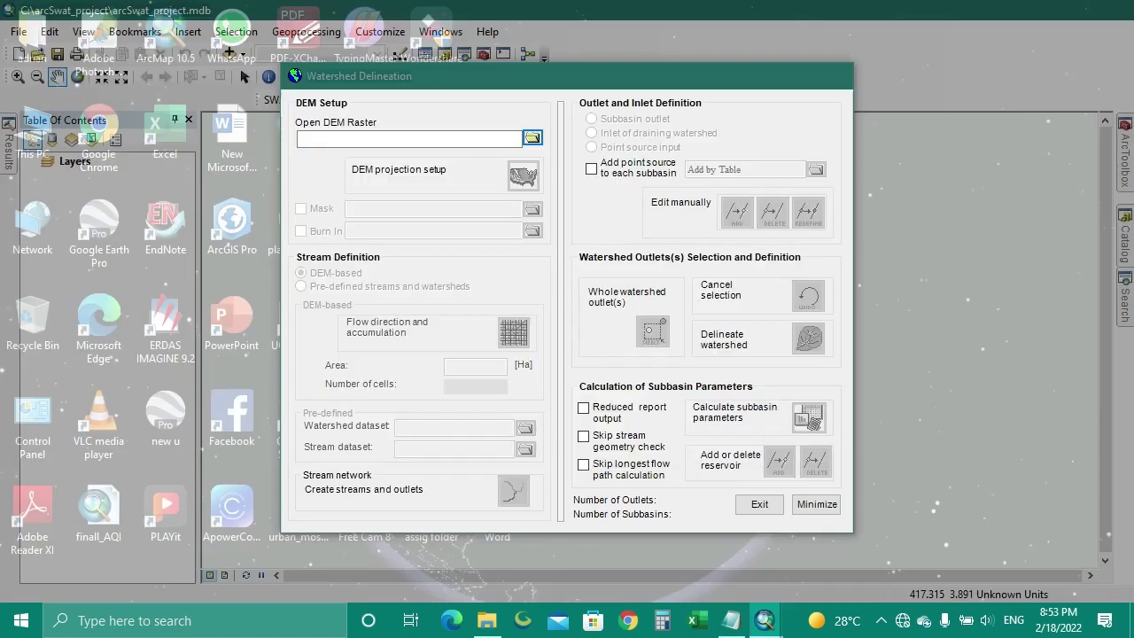
pyautogui.click(682, 518)
pyautogui.click(532, 137)
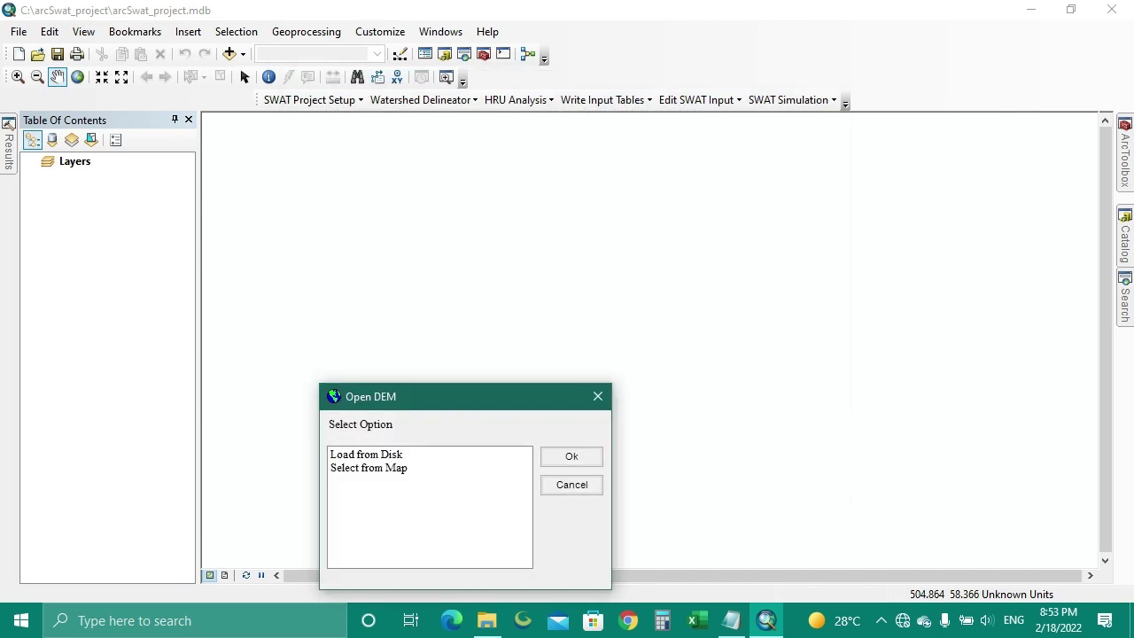
pyautogui.click(366, 453)
pyautogui.click(571, 455)
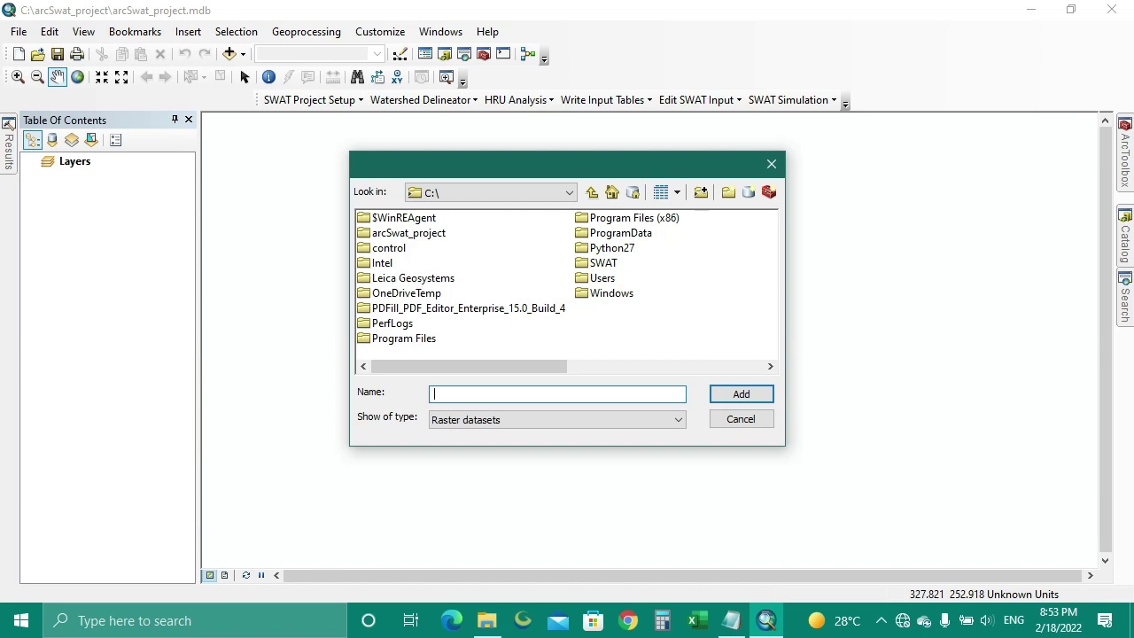
pyautogui.doubleClick(403, 217)
pyautogui.doubleClick(389, 217)
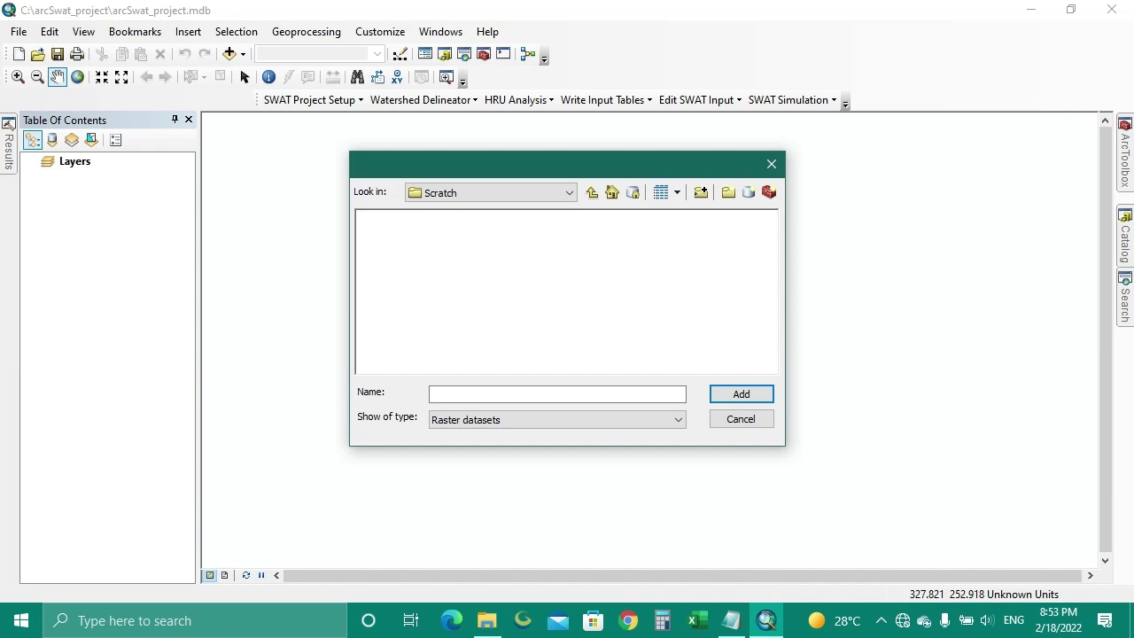
pyautogui.click(592, 192)
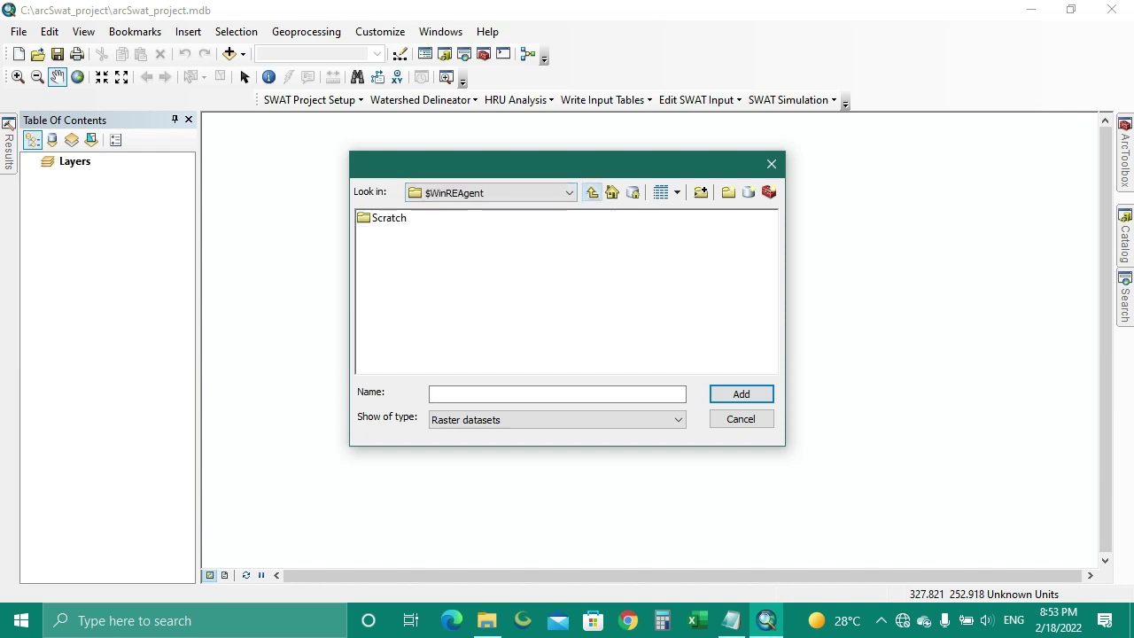
pyautogui.click(592, 192)
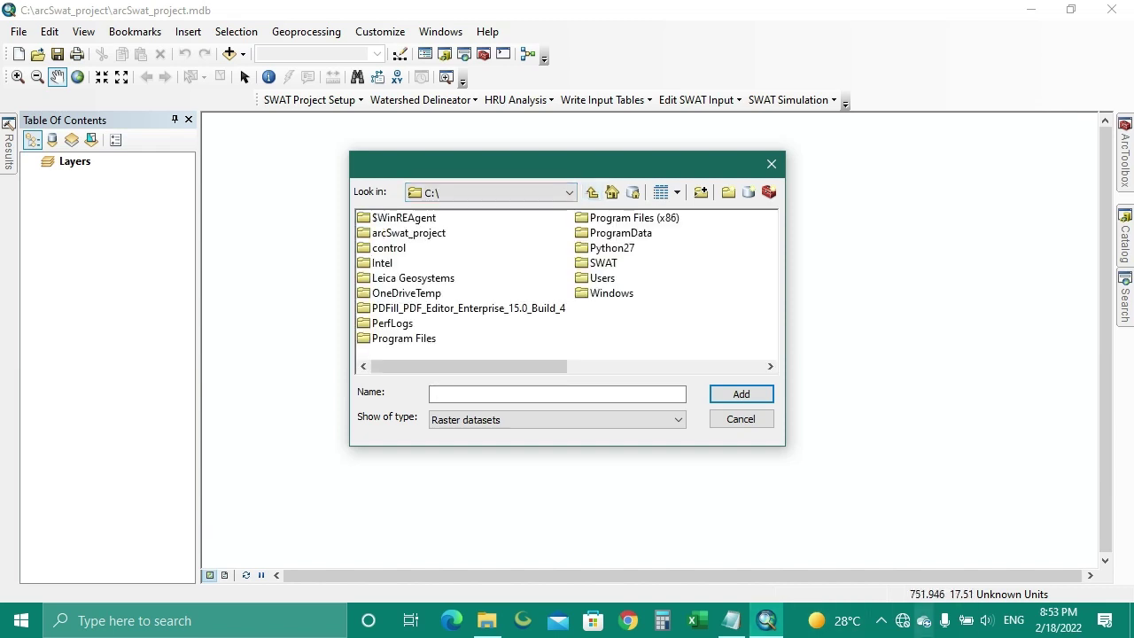
pyautogui.doubleClick(408, 232)
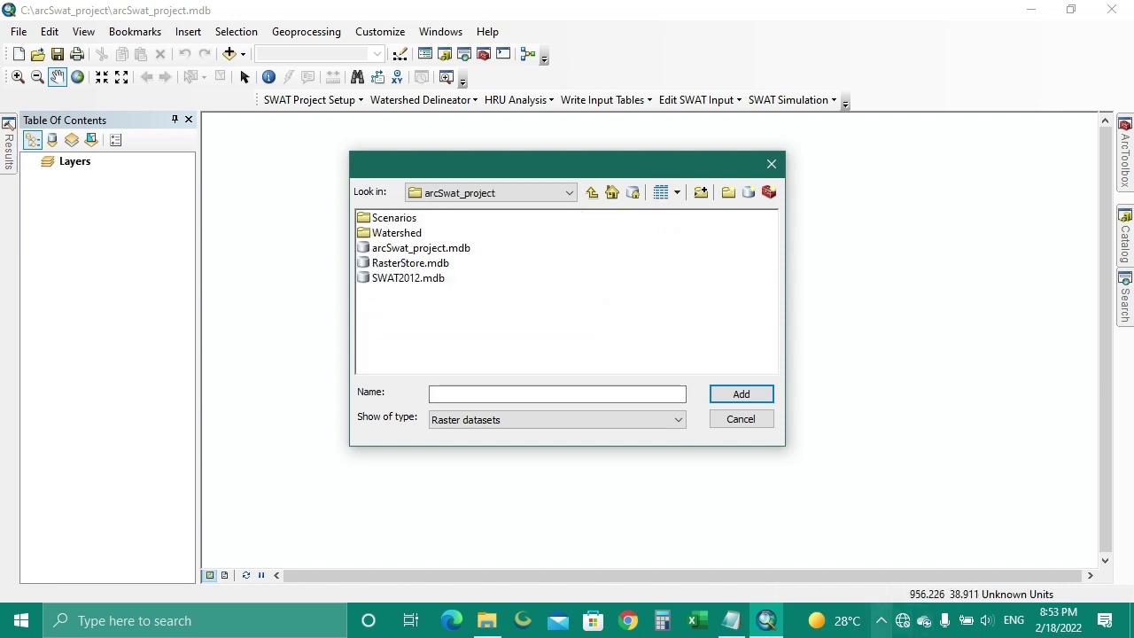
pyautogui.click(880, 620)
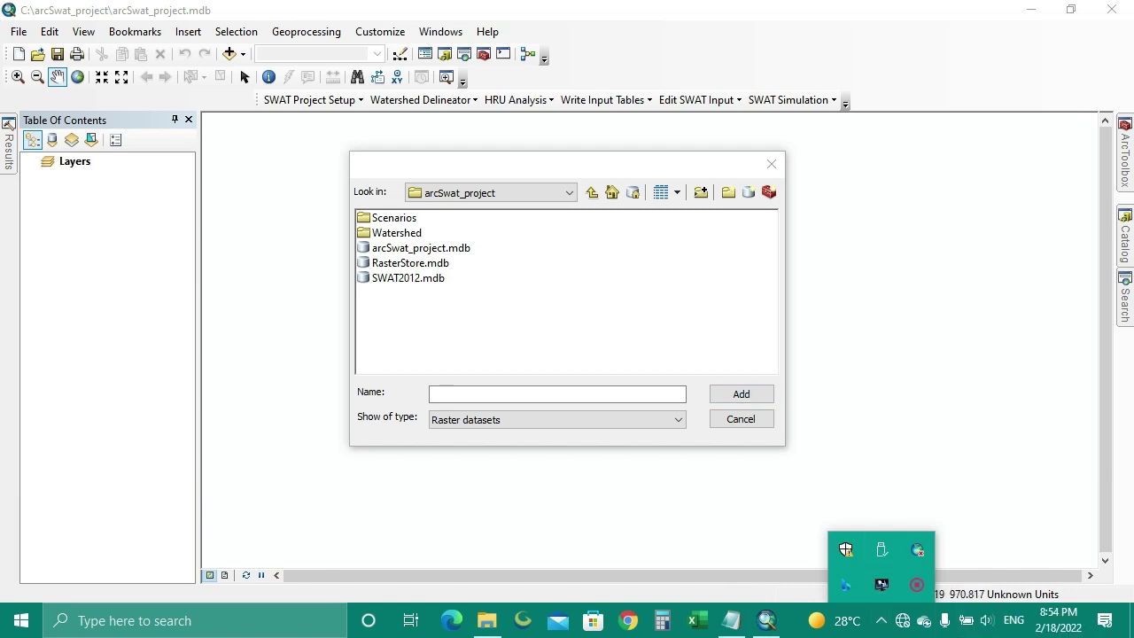
pyautogui.click(592, 192)
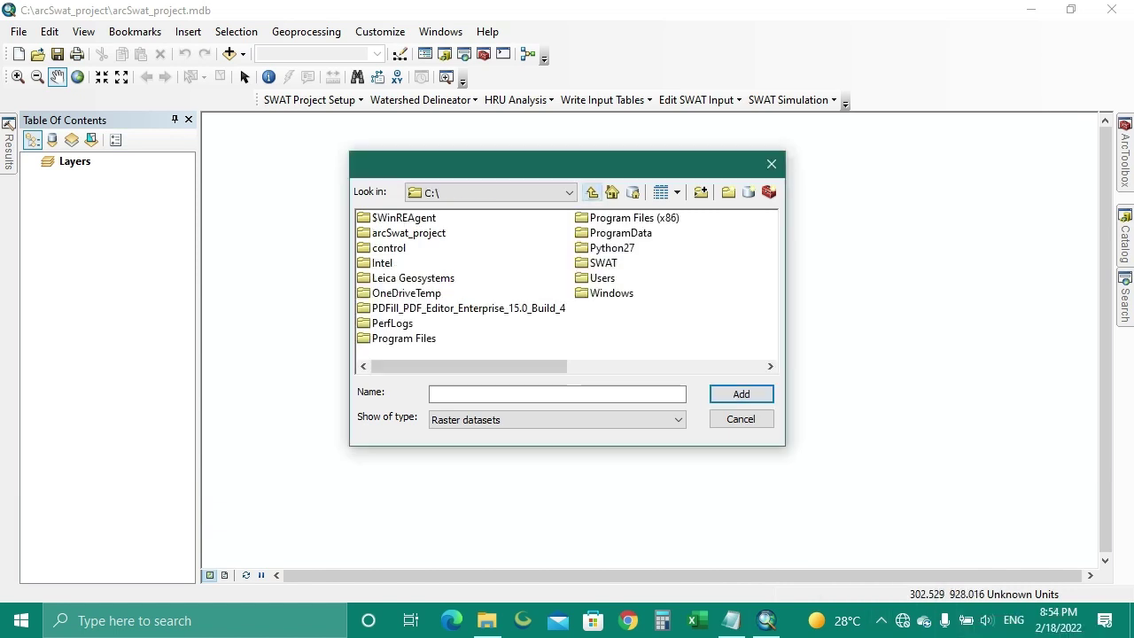
pyautogui.click(591, 192)
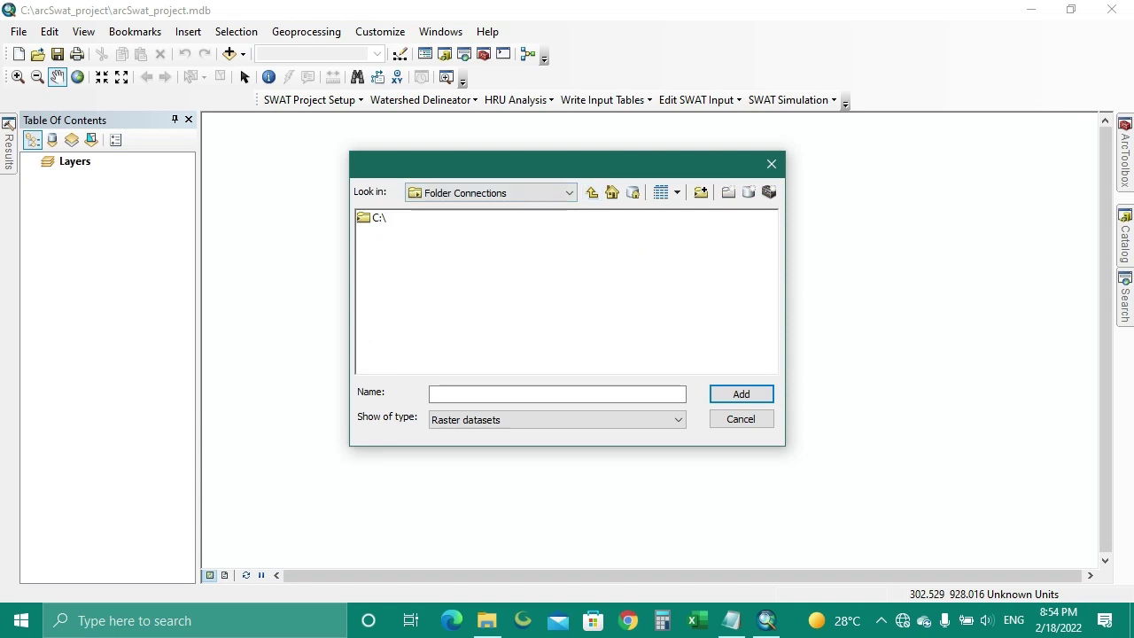
# Browse from the C:\ folder connection into the SWAT folder and open its ArcSWAT subfolder
pyautogui.doubleClick(379, 217)
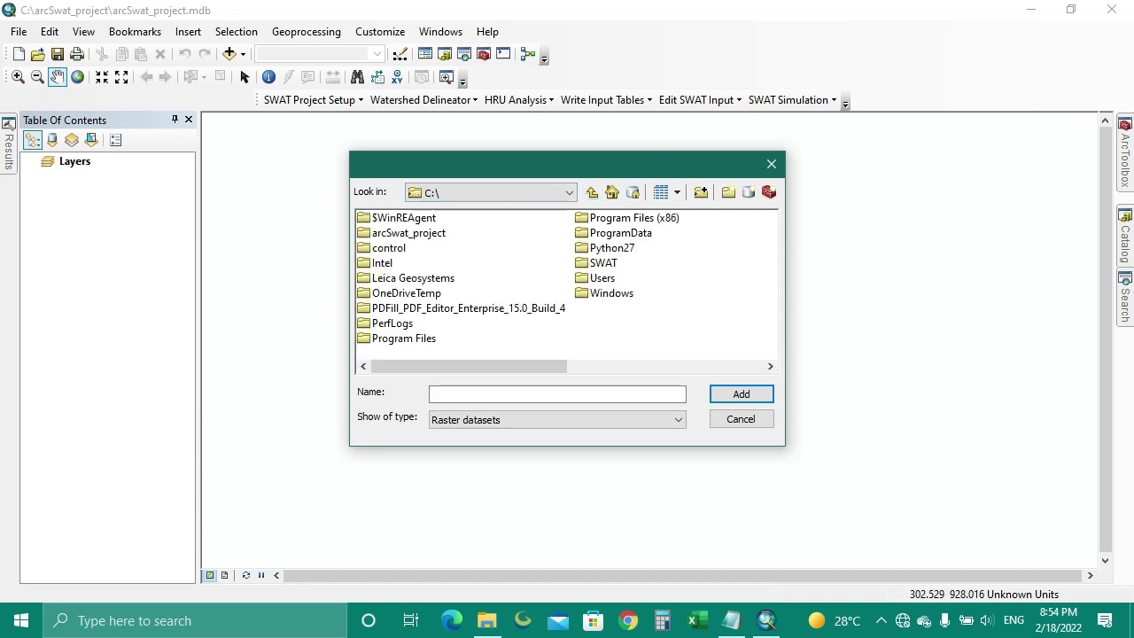
pyautogui.doubleClick(602, 263)
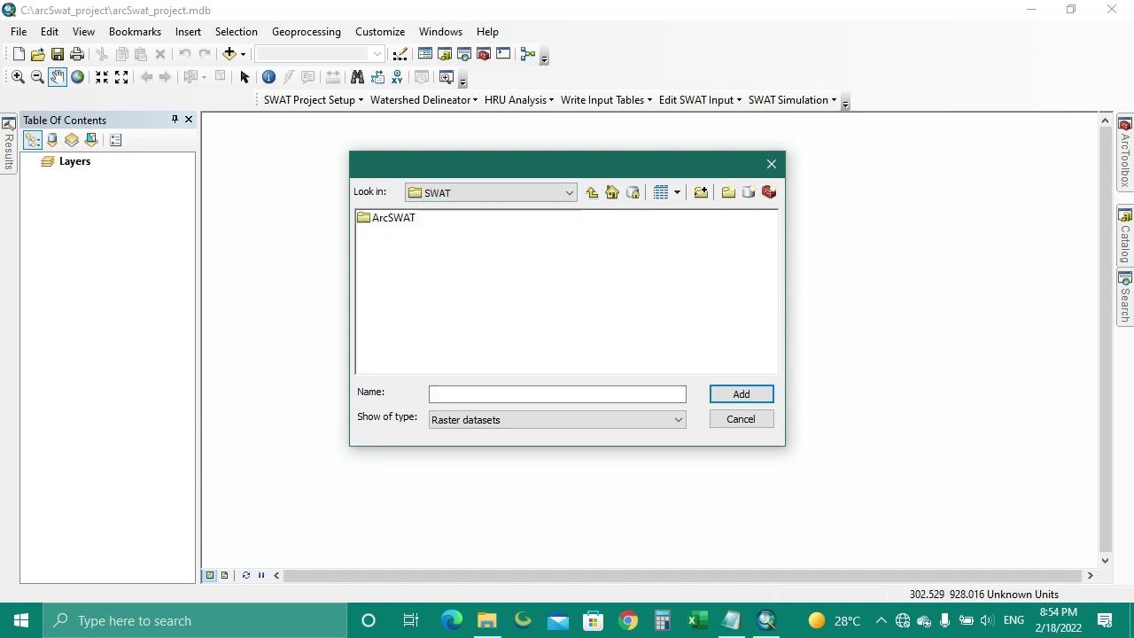
pyautogui.doubleClick(392, 217)
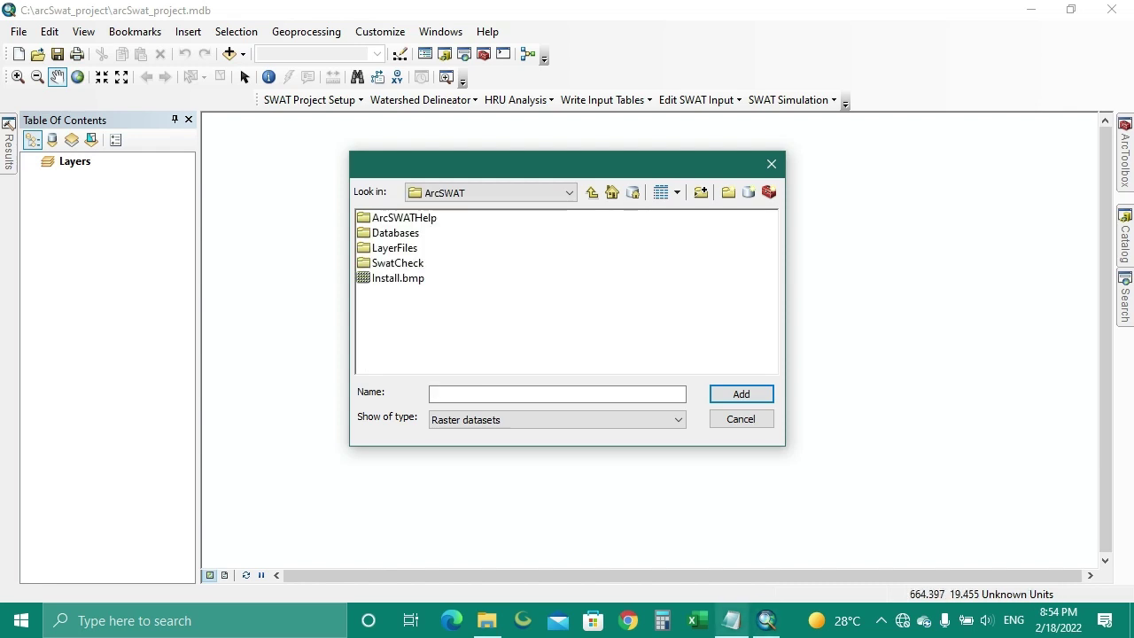
# Switch to Notepad, add "we add example data to show you how it works..." on two lines below the existing notes, and minimize it
pyautogui.click(730, 620)
pyautogui.click(787, 317)
pyautogui.press('Return')
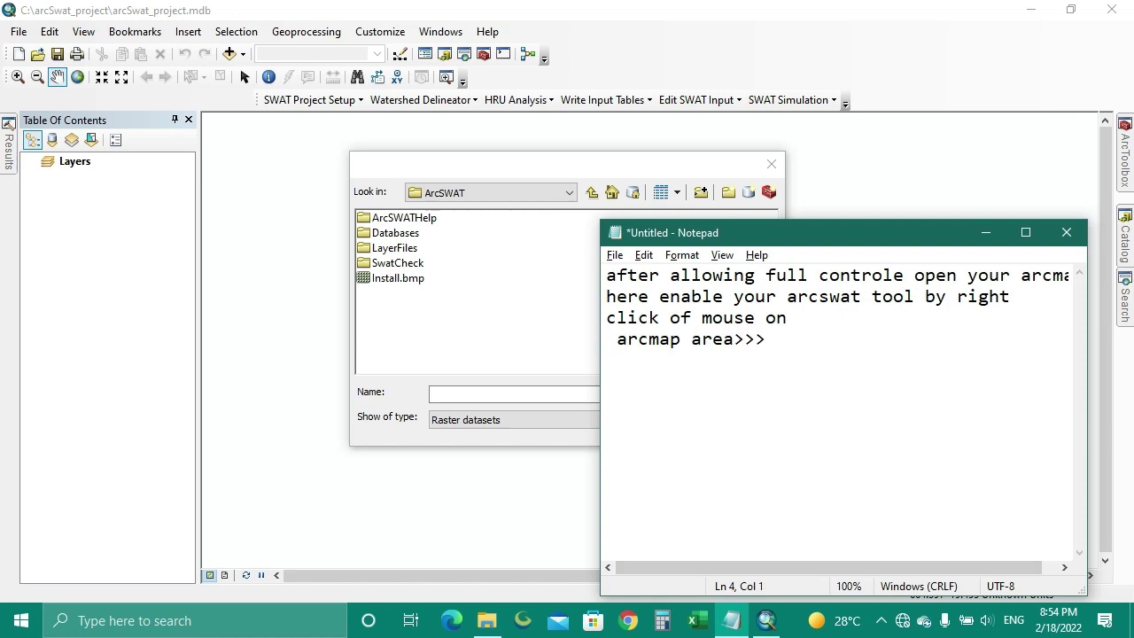
pyautogui.press('Right')
pyautogui.press('Right')
pyautogui.press('Right')
pyautogui.press('Right')
pyautogui.press('Right')
pyautogui.press('Right')
pyautogui.press('Right')
pyautogui.press('Right')
pyautogui.press('Right')
pyautogui.press('Right')
pyautogui.press('Right')
pyautogui.press('Right')
pyautogui.press('Right')
pyautogui.press('Right')
pyautogui.press('Right')
pyautogui.press('Return')
pyautogui.write('we add exam')
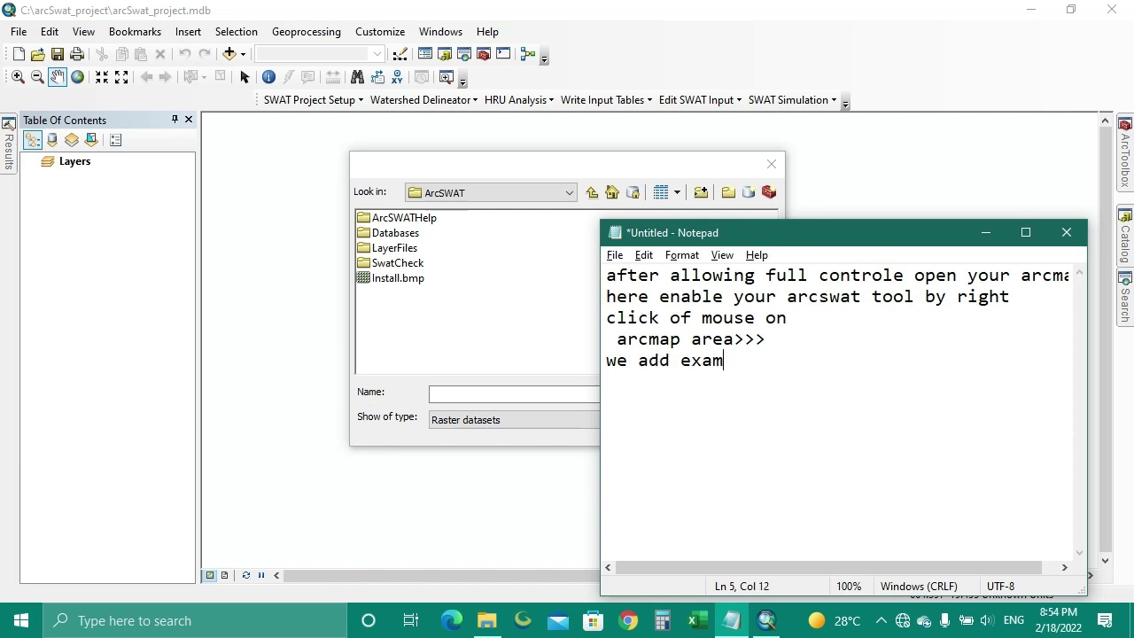
pyautogui.write('ple data ')
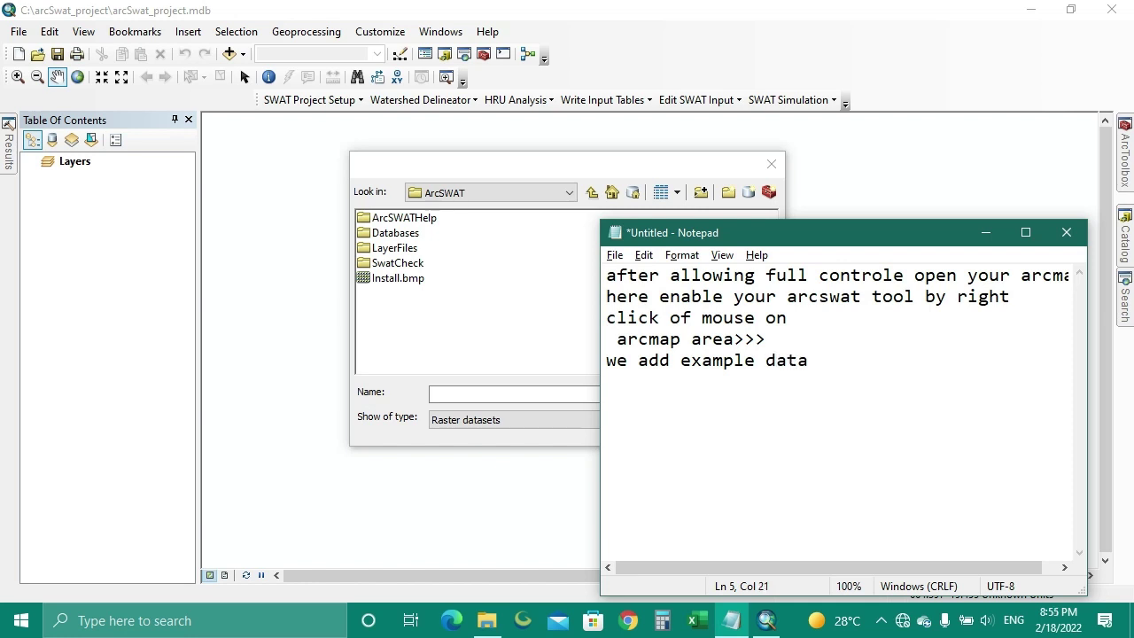
pyautogui.write('to show you ')
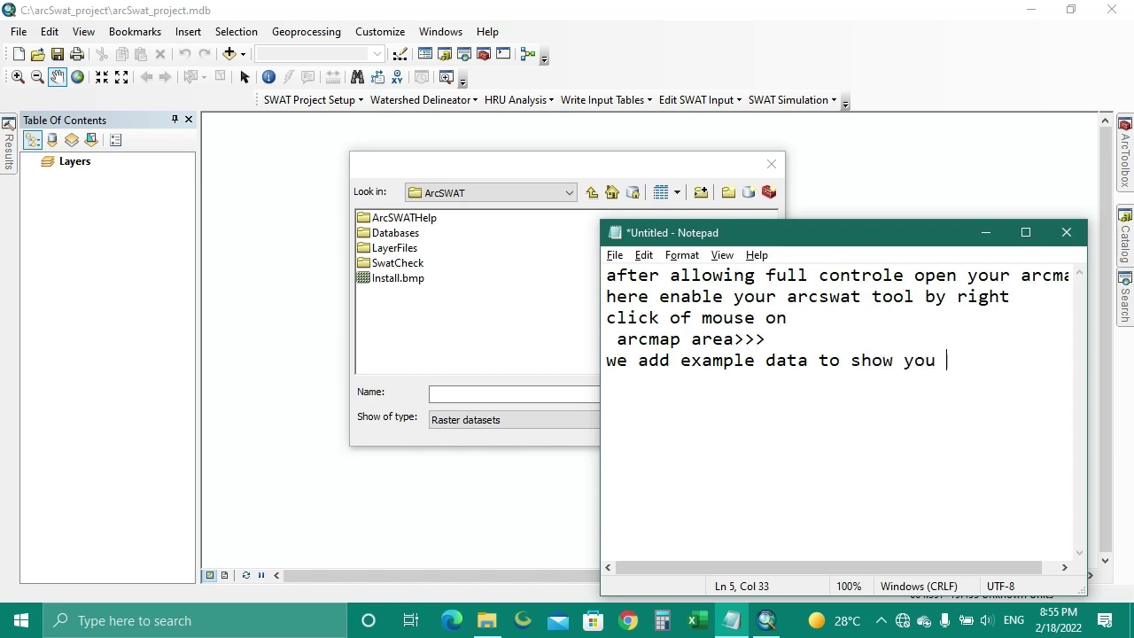
pyautogui.write('how')
pyautogui.press('Return')
pyautogui.write('it wor')
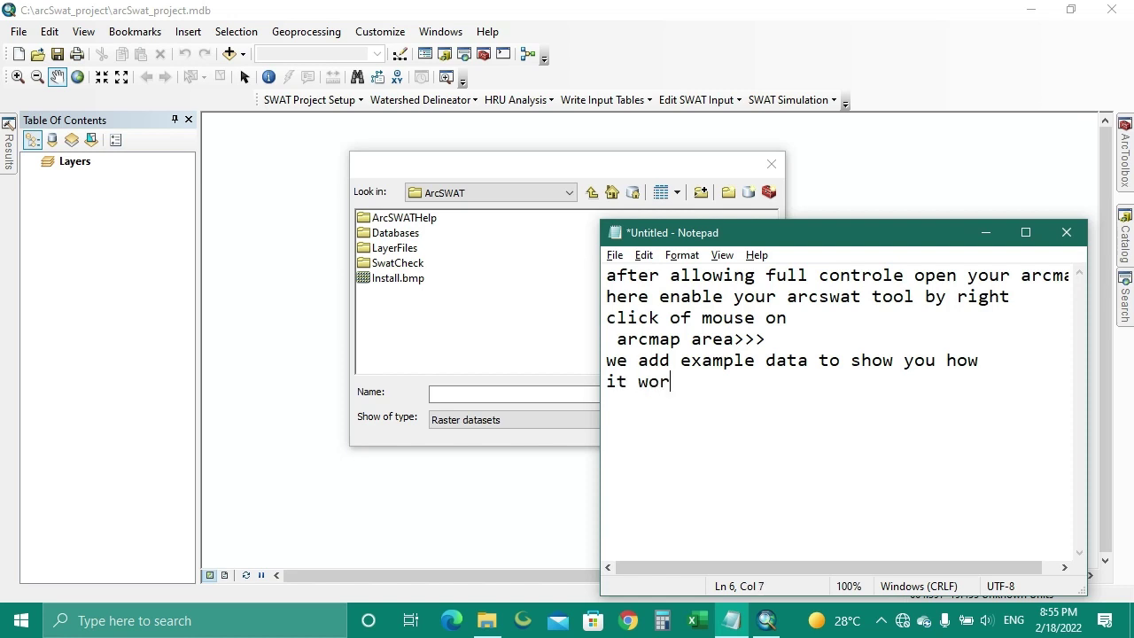
pyautogui.write('ks...')
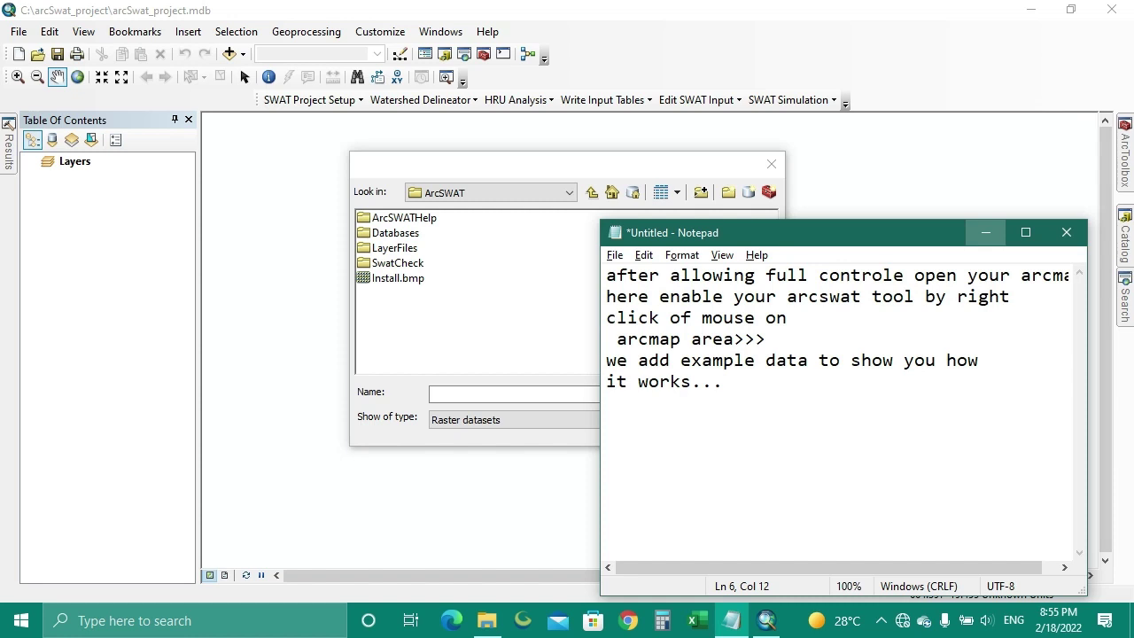
pyautogui.click(984, 232)
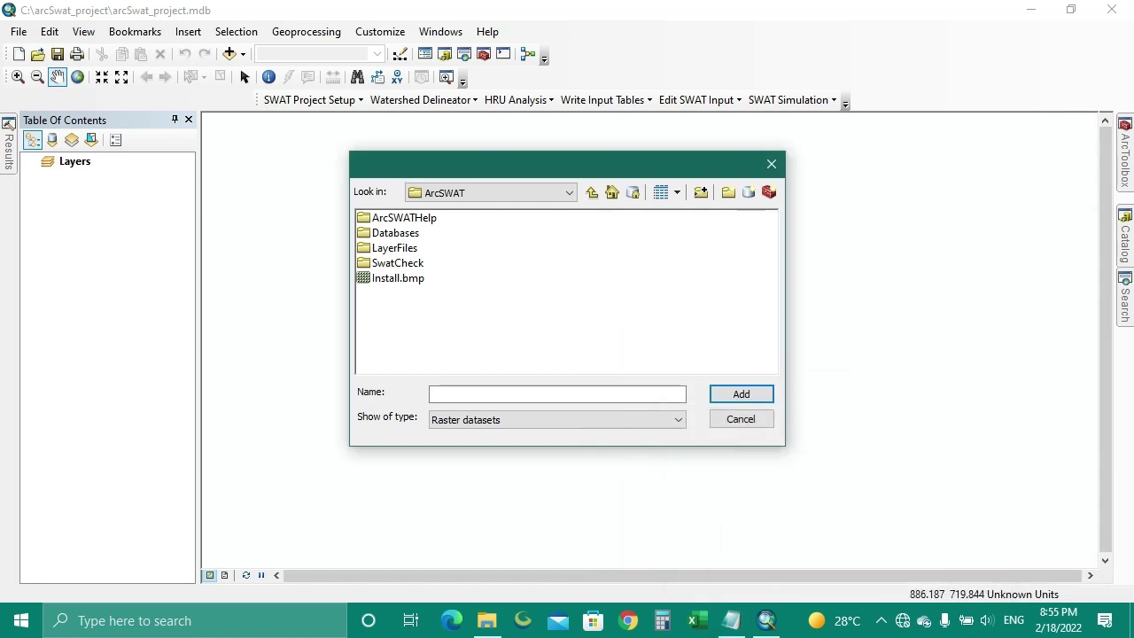
# Load the dem raster from the Example1 folder under Databases as the DEM for the watershed delineation
pyautogui.doubleClick(395, 233)
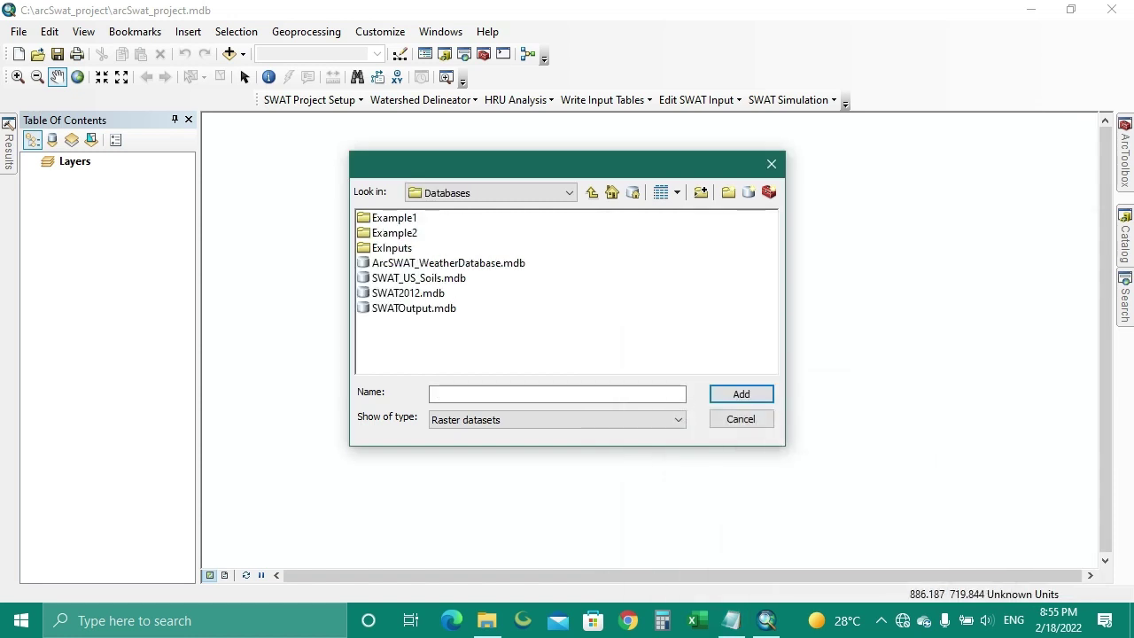
pyautogui.click(394, 218)
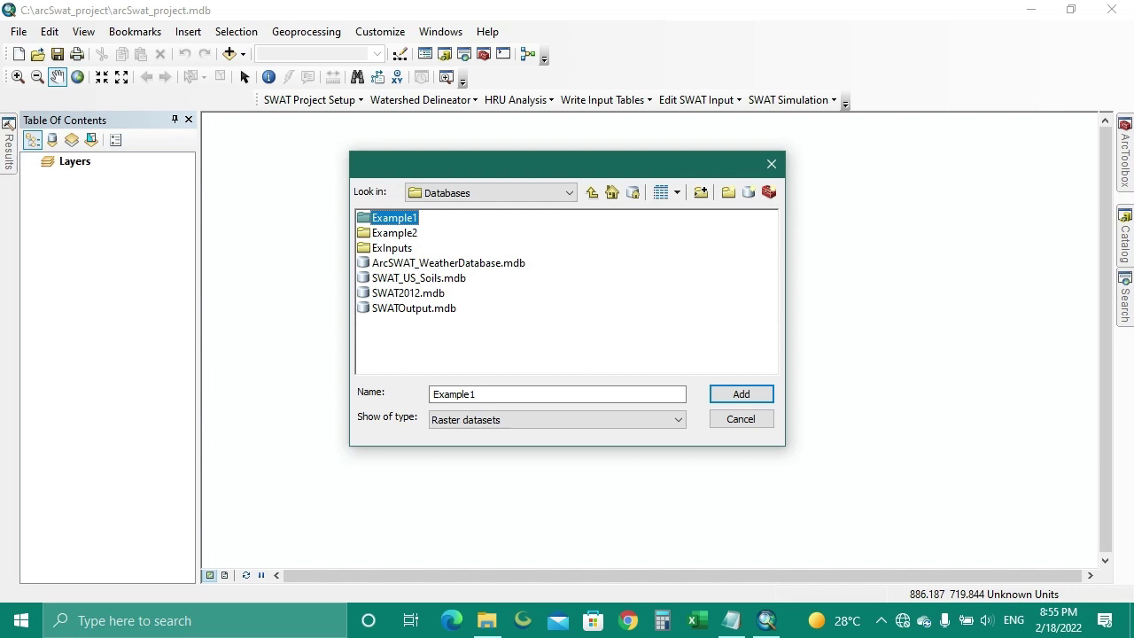
pyautogui.press('Return')
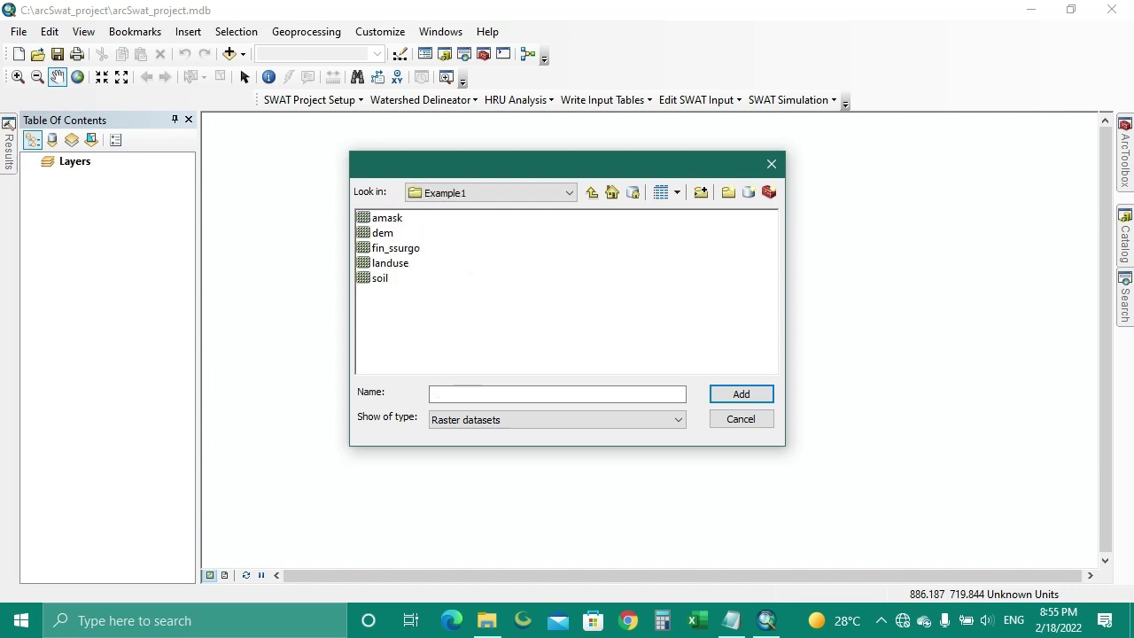
pyautogui.click(382, 233)
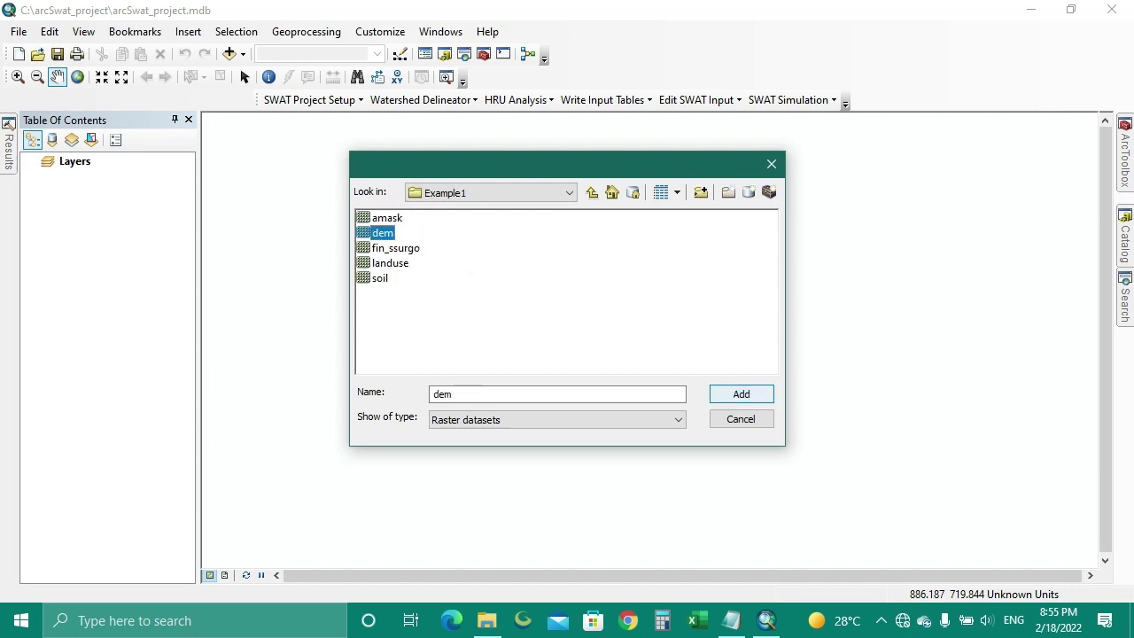
pyautogui.click(740, 393)
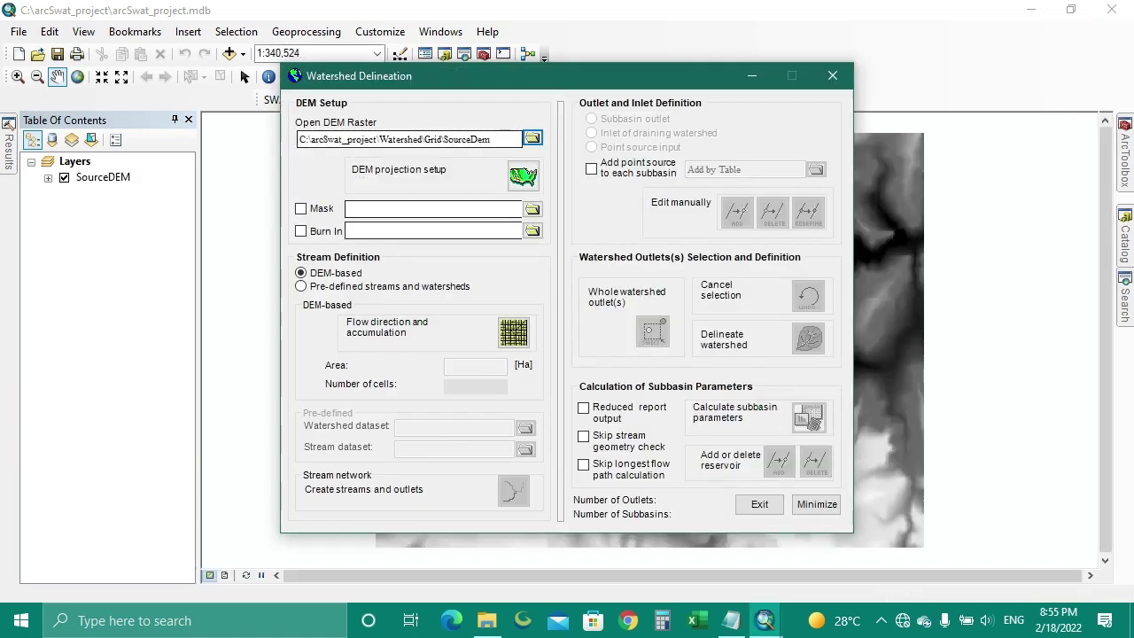
# Enable the mask in the DEM setup and load the amask raster from disk out of the Example1 folder
pyautogui.moveTo(531, 75); pyautogui.dragTo(273, 180)
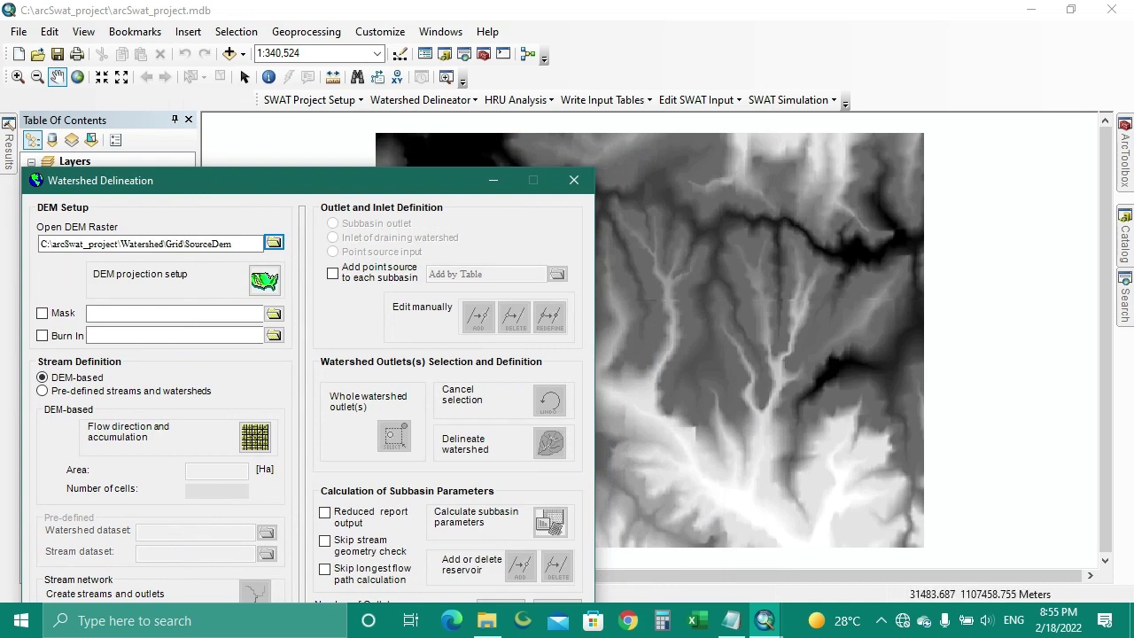
pyautogui.moveTo(236, 181); pyautogui.dragTo(388, 150)
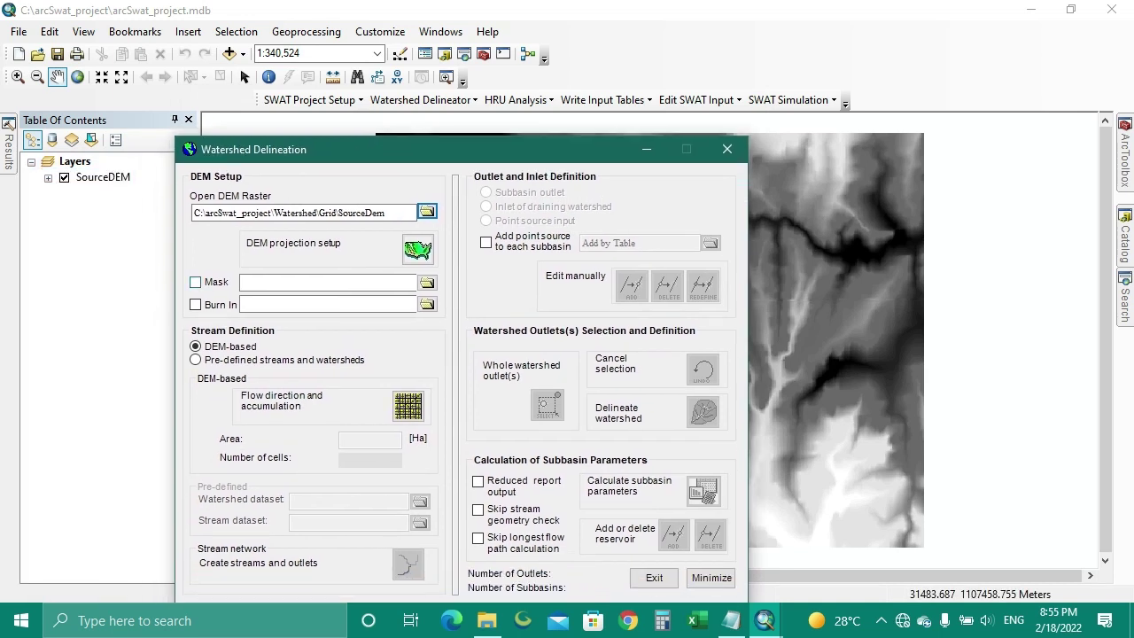
pyautogui.click(195, 281)
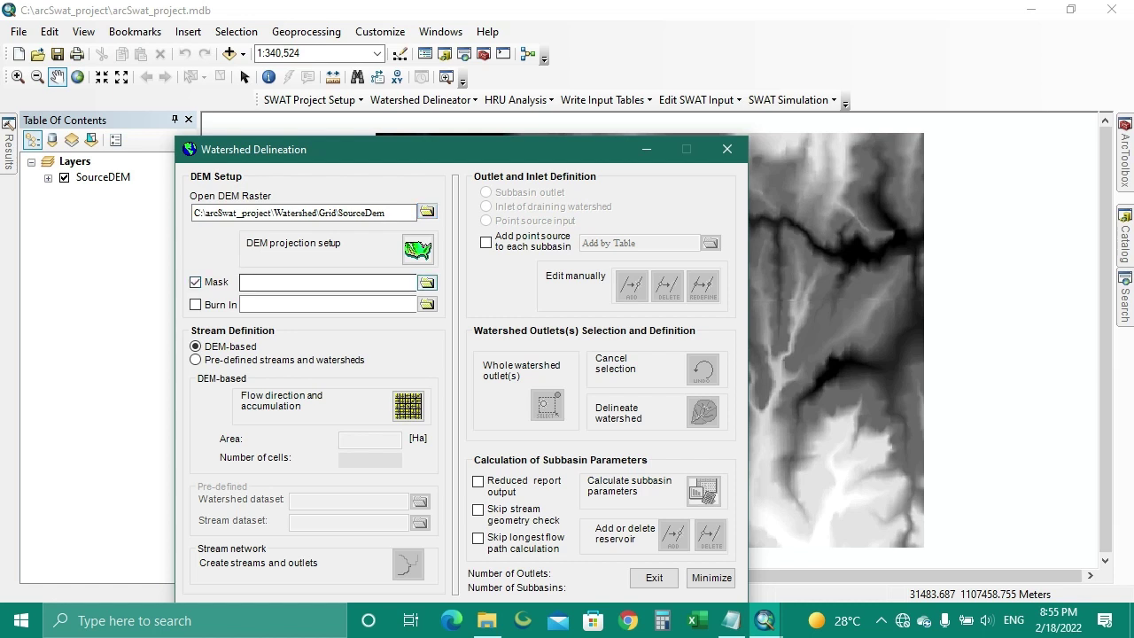
pyautogui.click(427, 282)
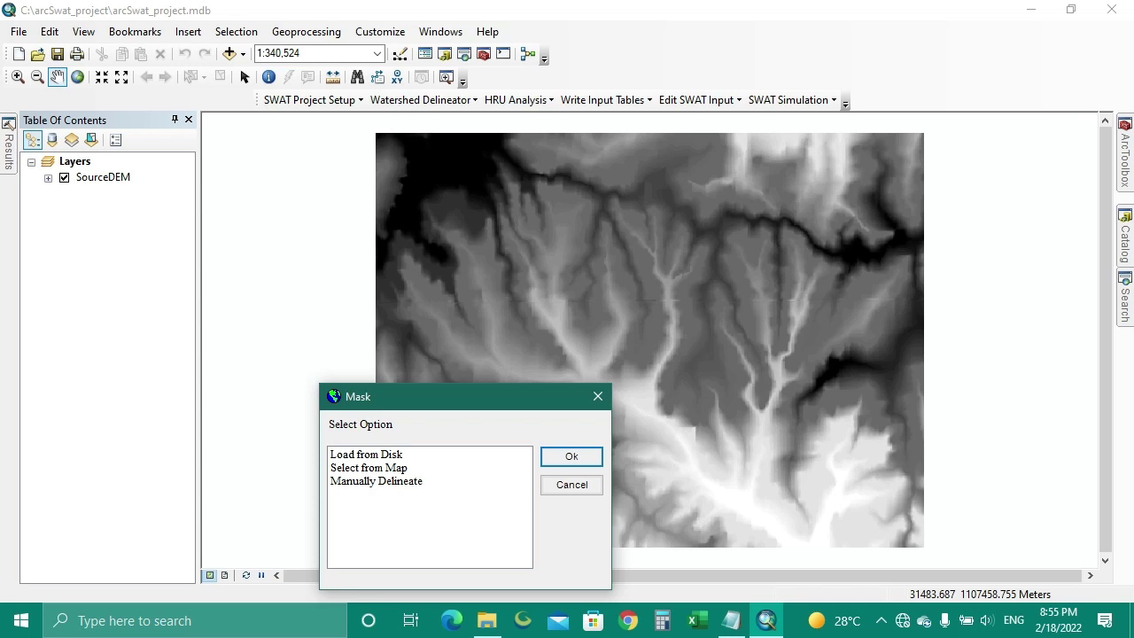
pyautogui.click(367, 455)
pyautogui.click(571, 456)
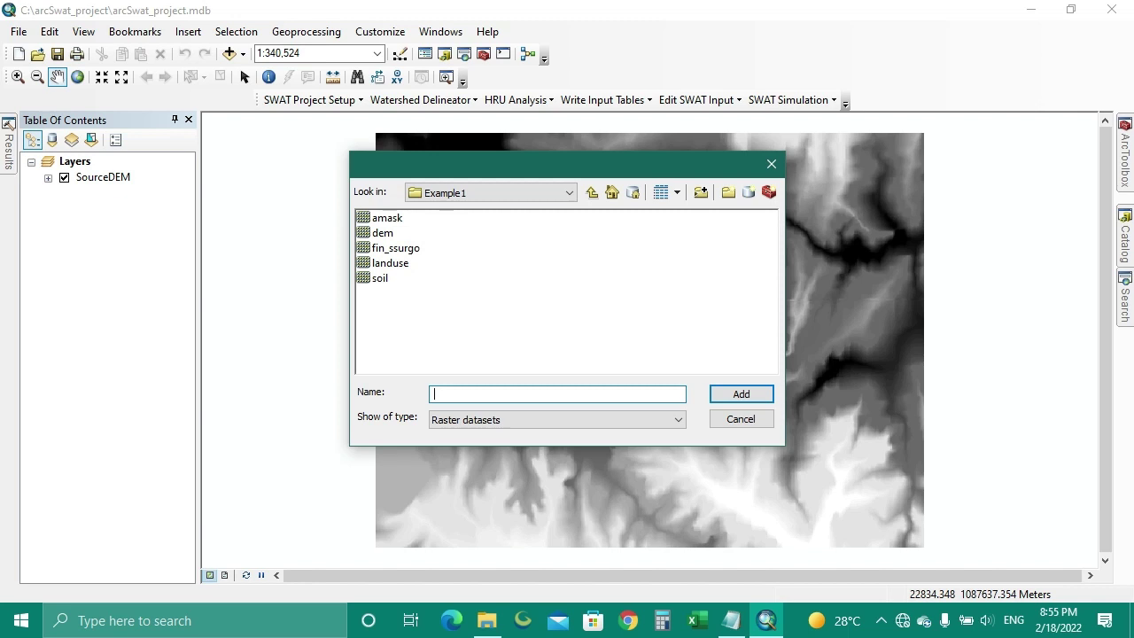
pyautogui.click(387, 218)
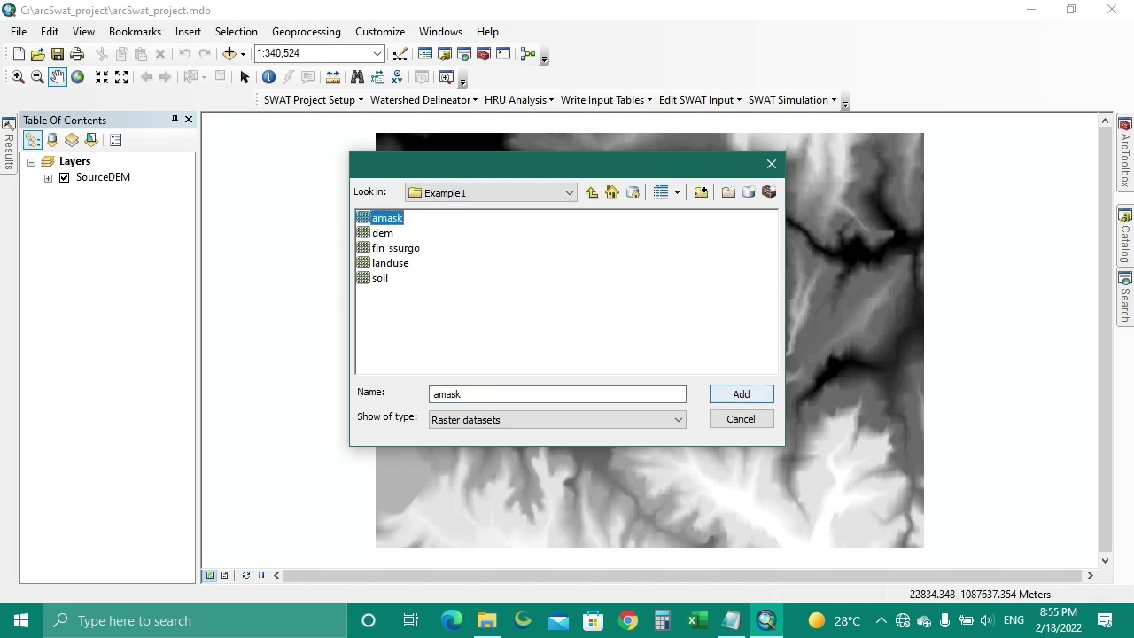
pyautogui.click(740, 394)
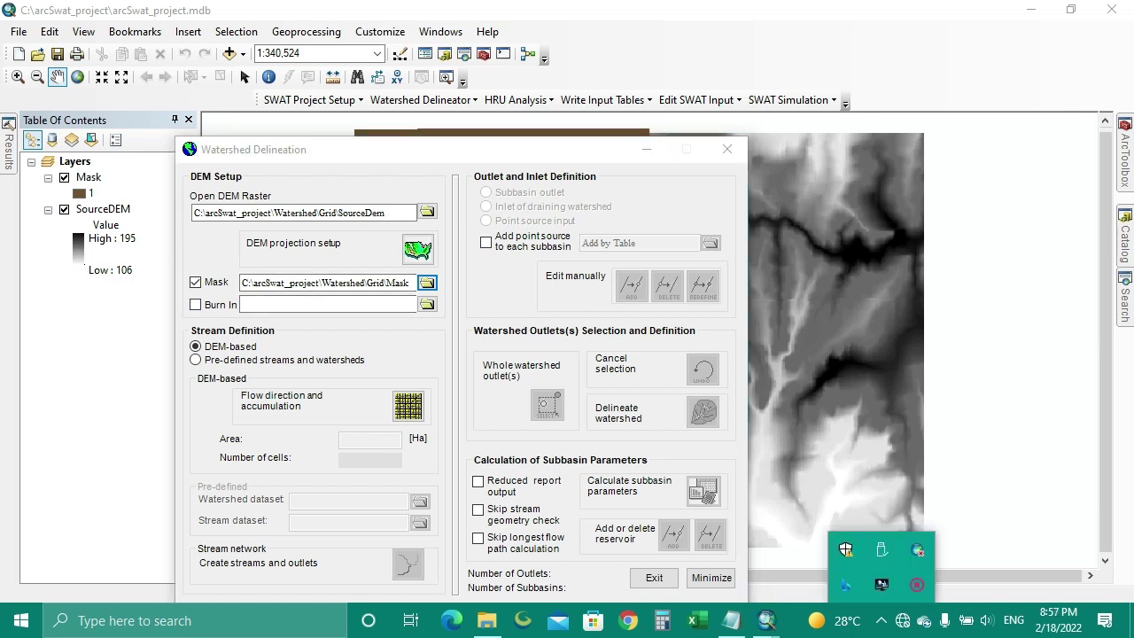
# Open the DEM projection setup and set the Z unit to meter
pyautogui.click(417, 249)
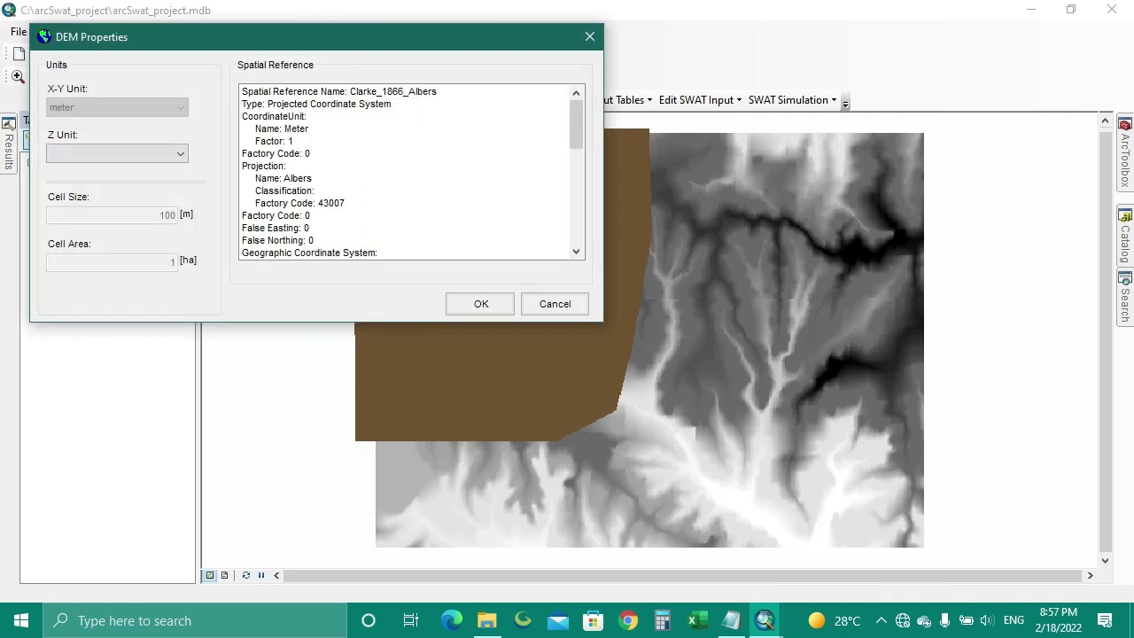
pyautogui.click(115, 154)
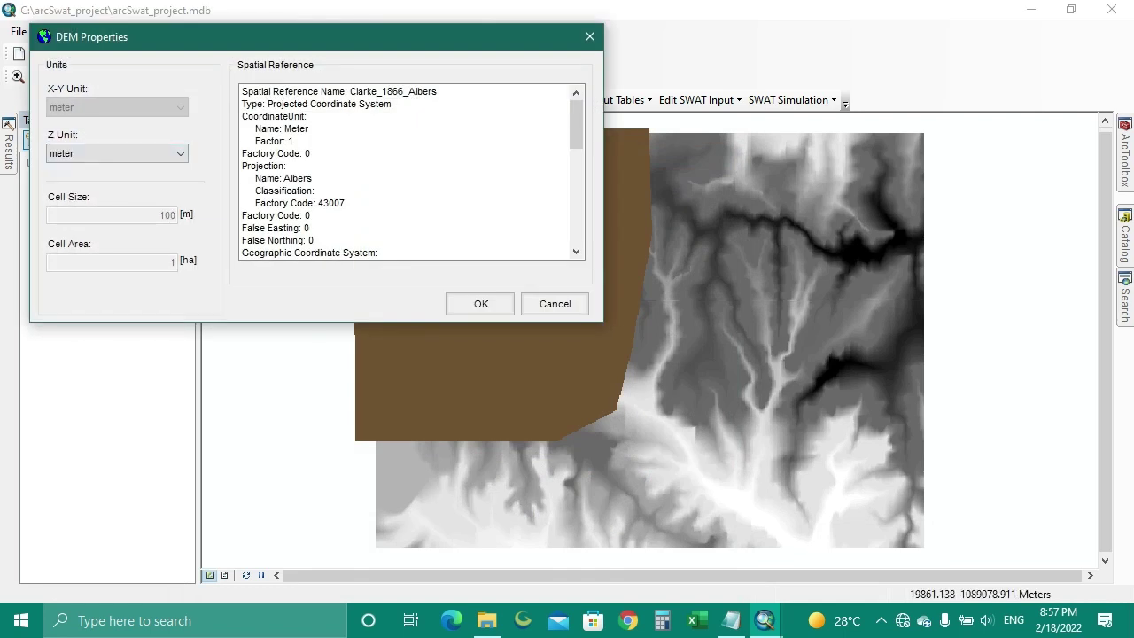
# Switch to Notepad and add the line "we provide unite for watershade area..." below the existing notes
pyautogui.hotkey('alt', 'Tab')
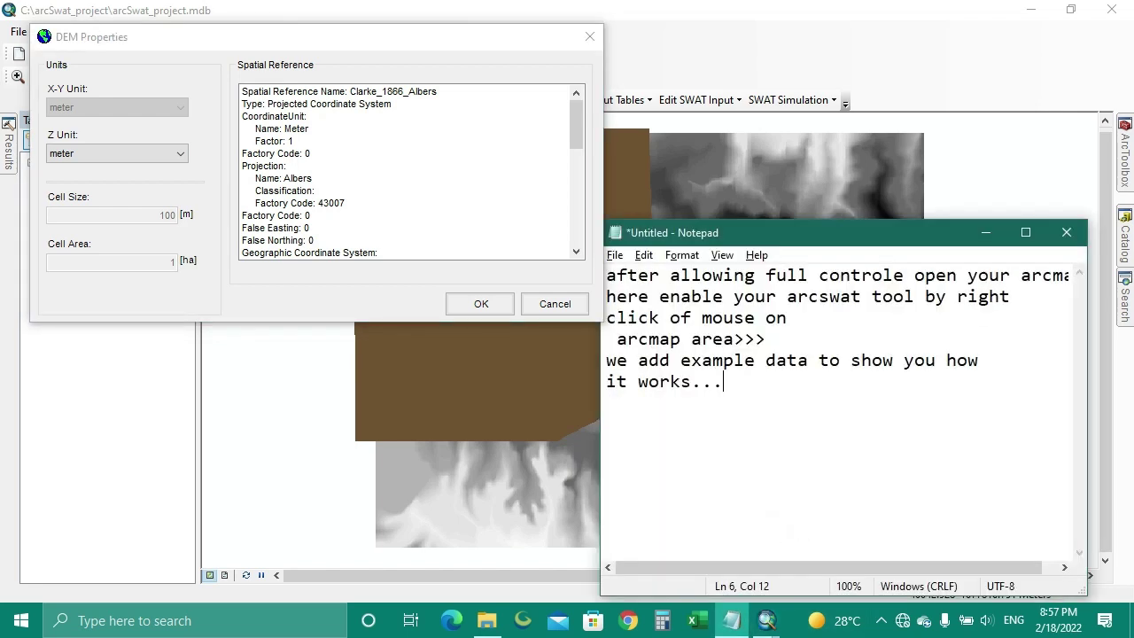
pyautogui.press('Return')
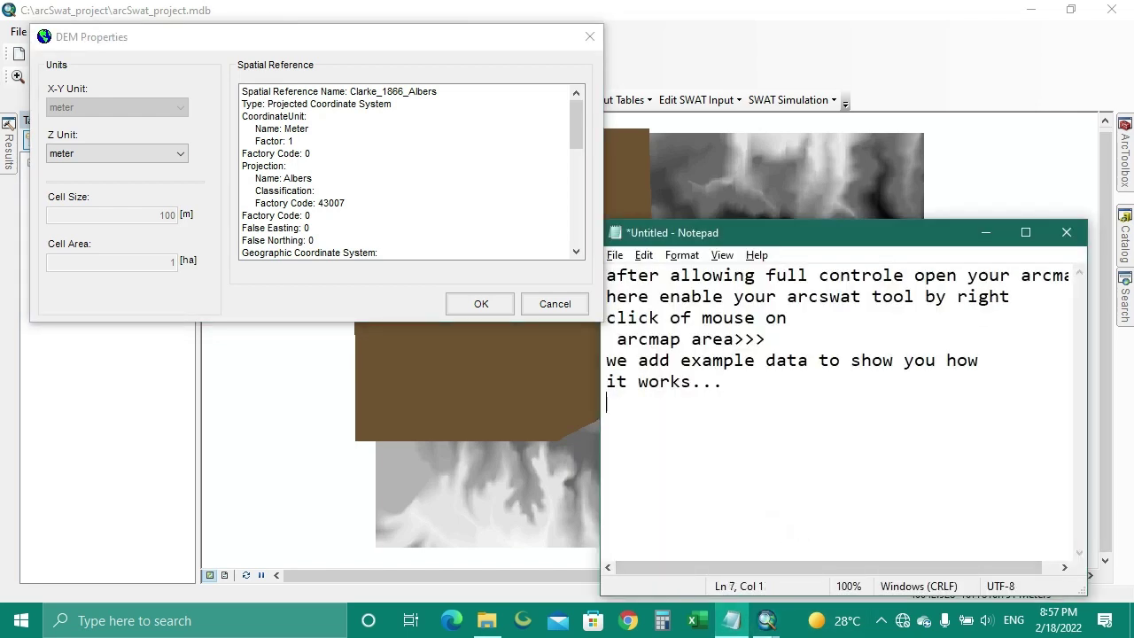
pyautogui.write('wqe')
pyautogui.press('BackSpace')
pyautogui.press('BackSpace')
pyautogui.write('e')
pyautogui.click(881, 620)
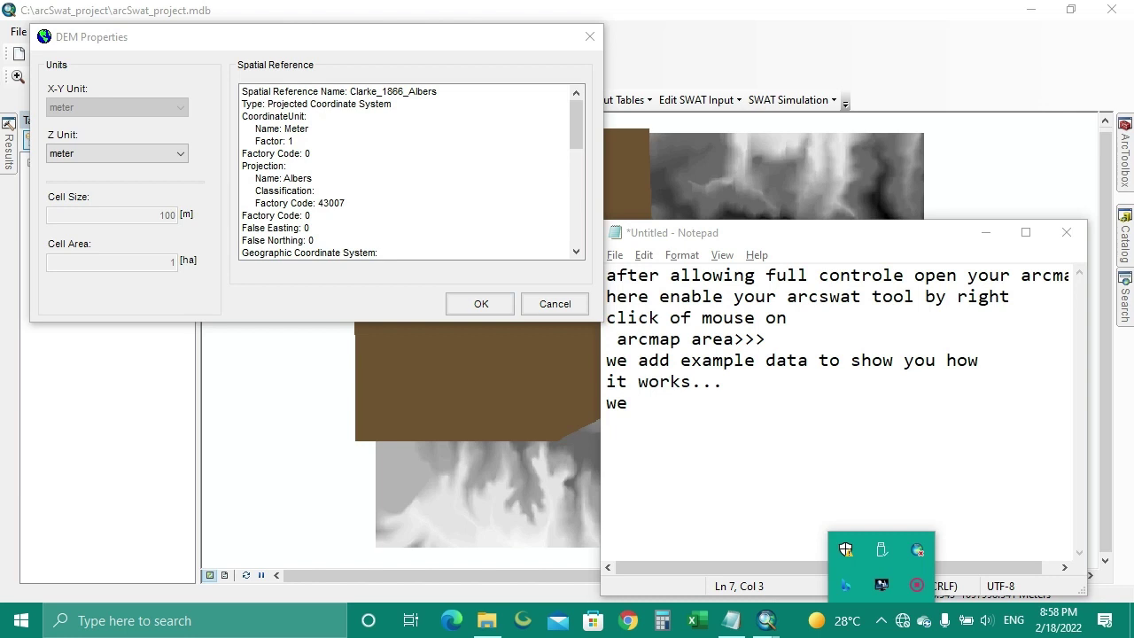
pyautogui.press('Escape')
pyautogui.write('pro')
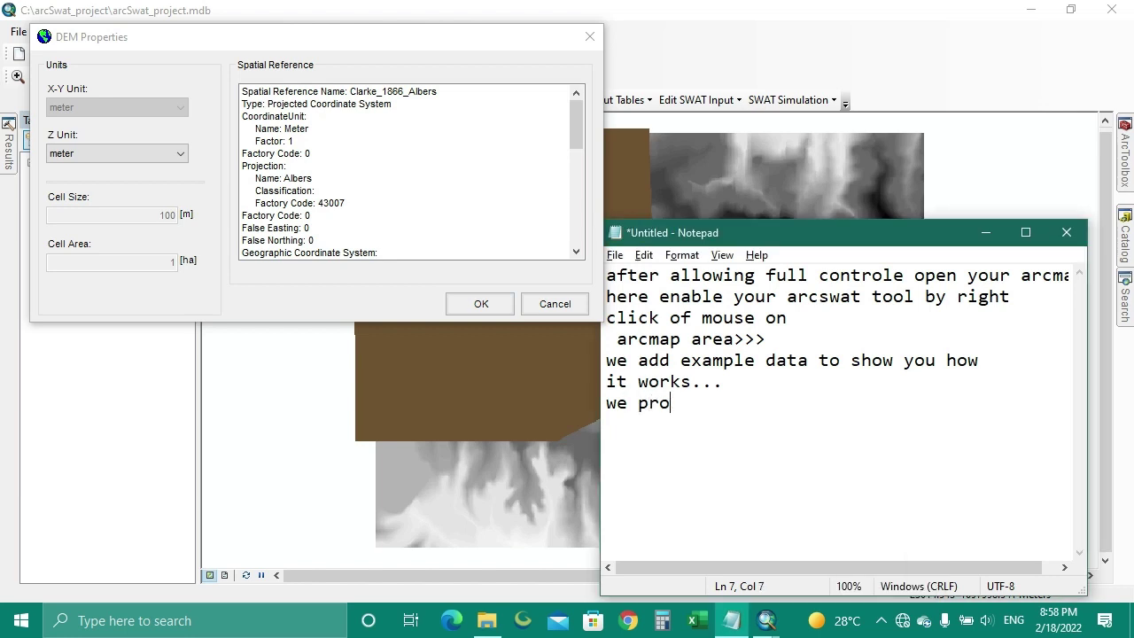
pyautogui.write('vide unite f')
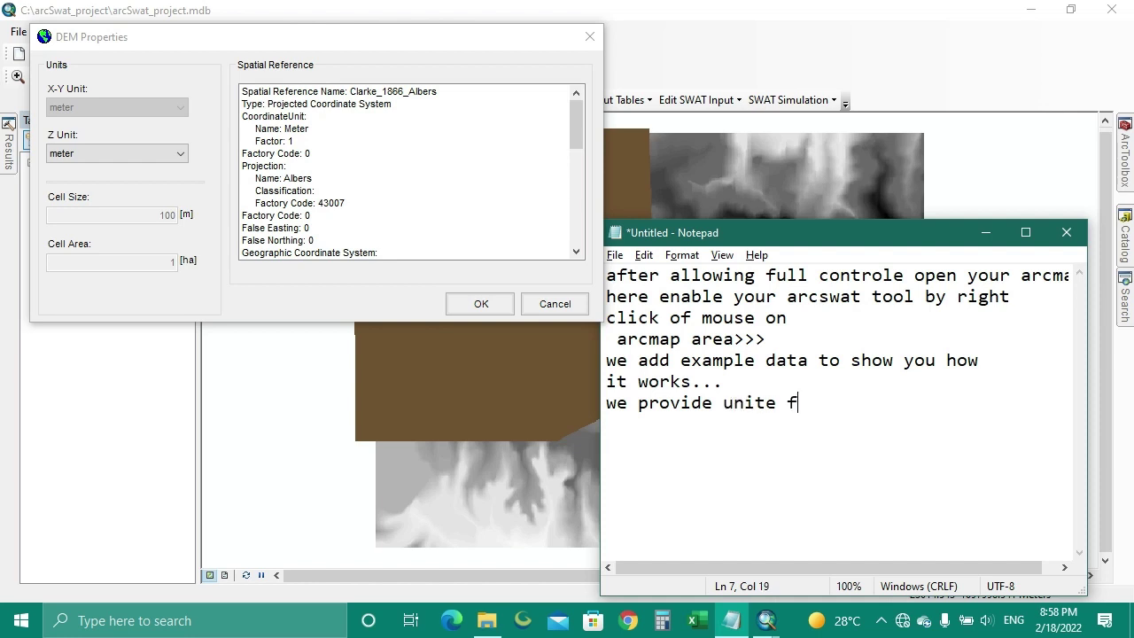
pyautogui.write('or watershadce')
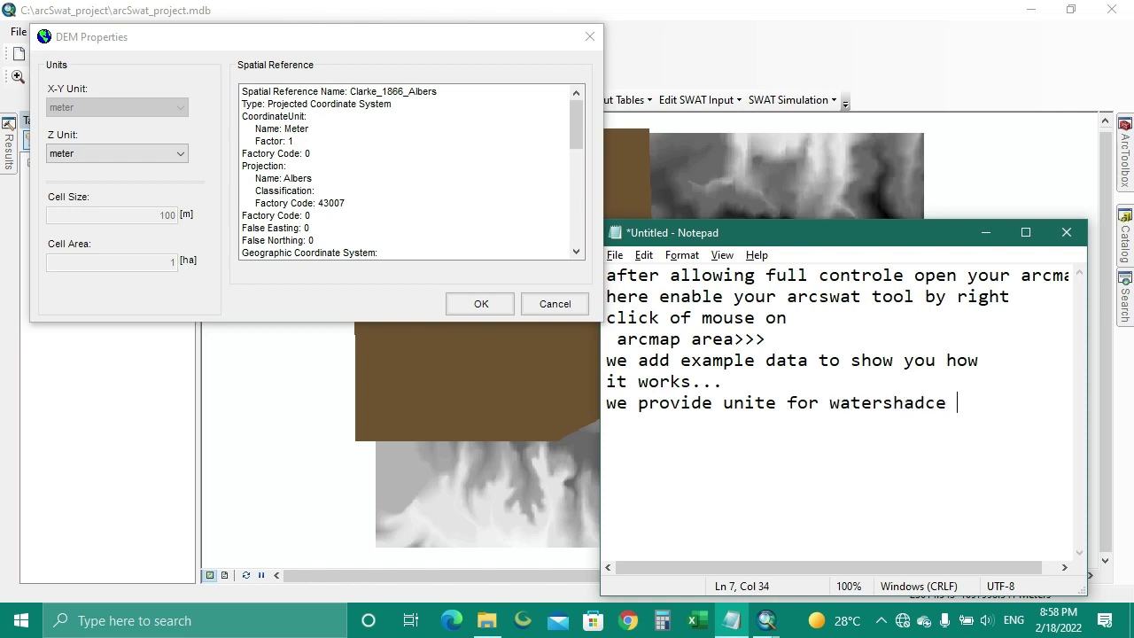
pyautogui.press('BackSpace')
pyautogui.press('BackSpace')
pyautogui.write('e area...')
pyautogui.press('Return')
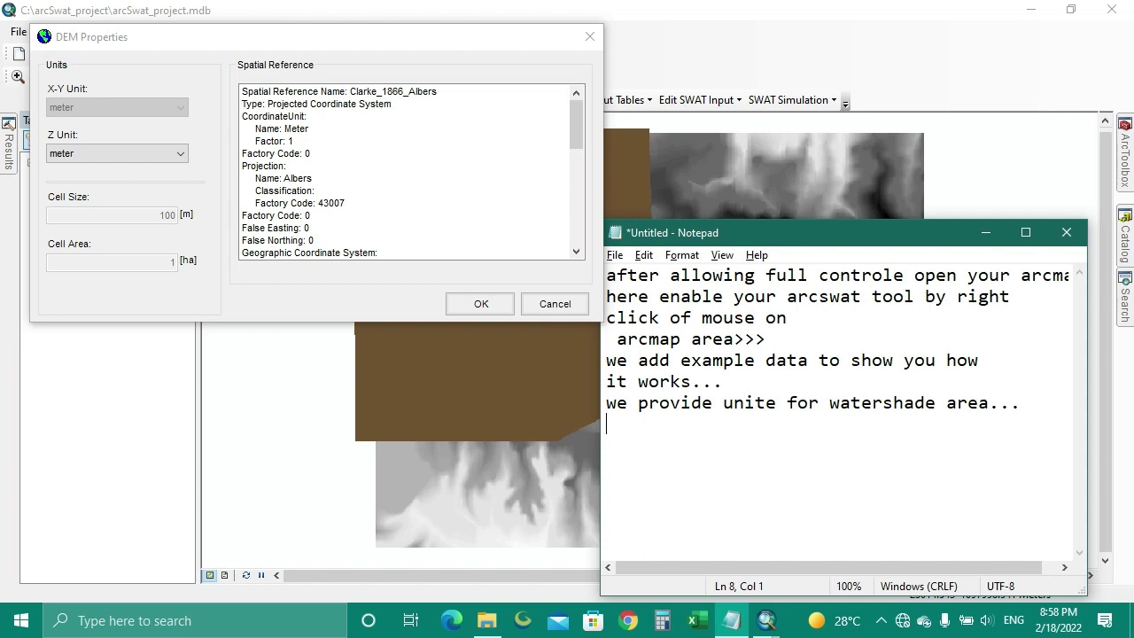
# Accept the DEM properties and run the DEM-based flow direction and accumulation
pyautogui.click(481, 303)
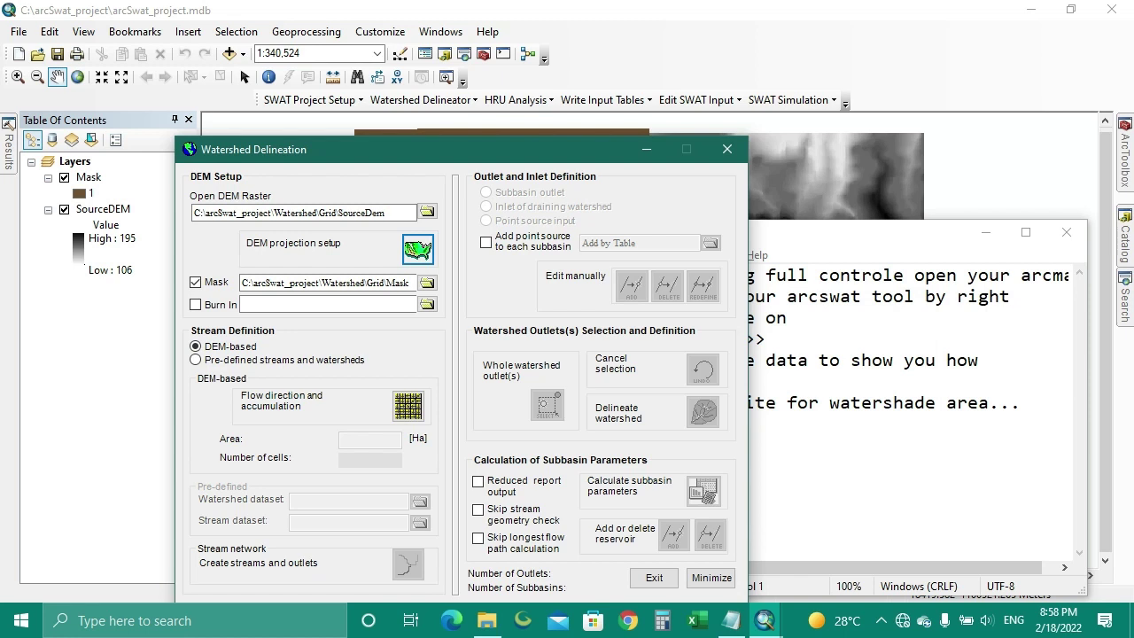
pyautogui.click(408, 406)
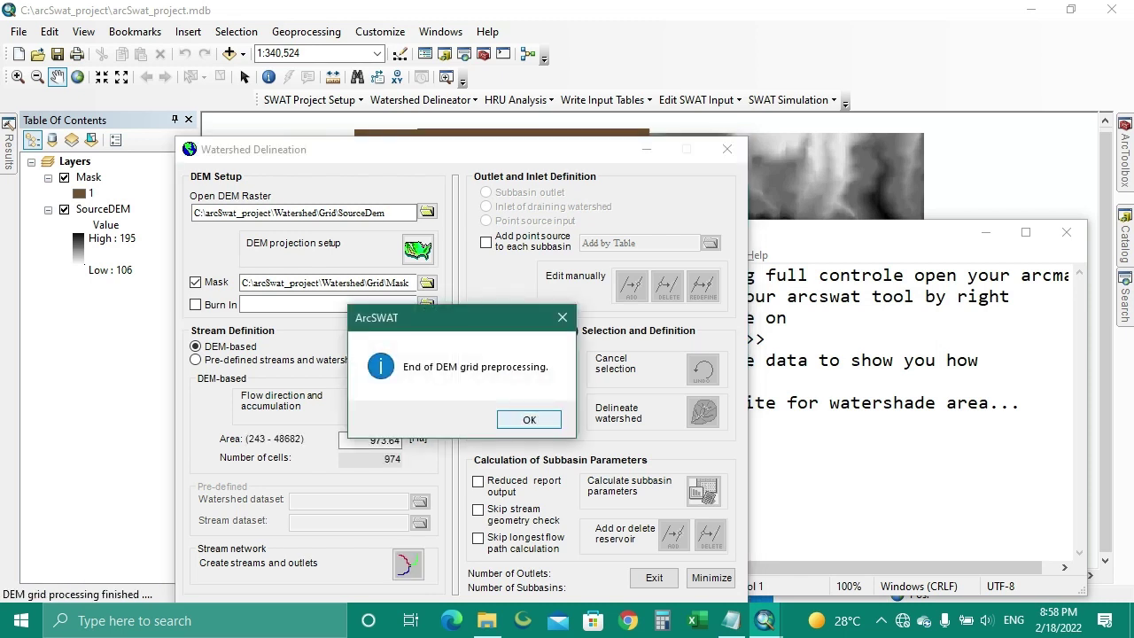
pyautogui.click(529, 419)
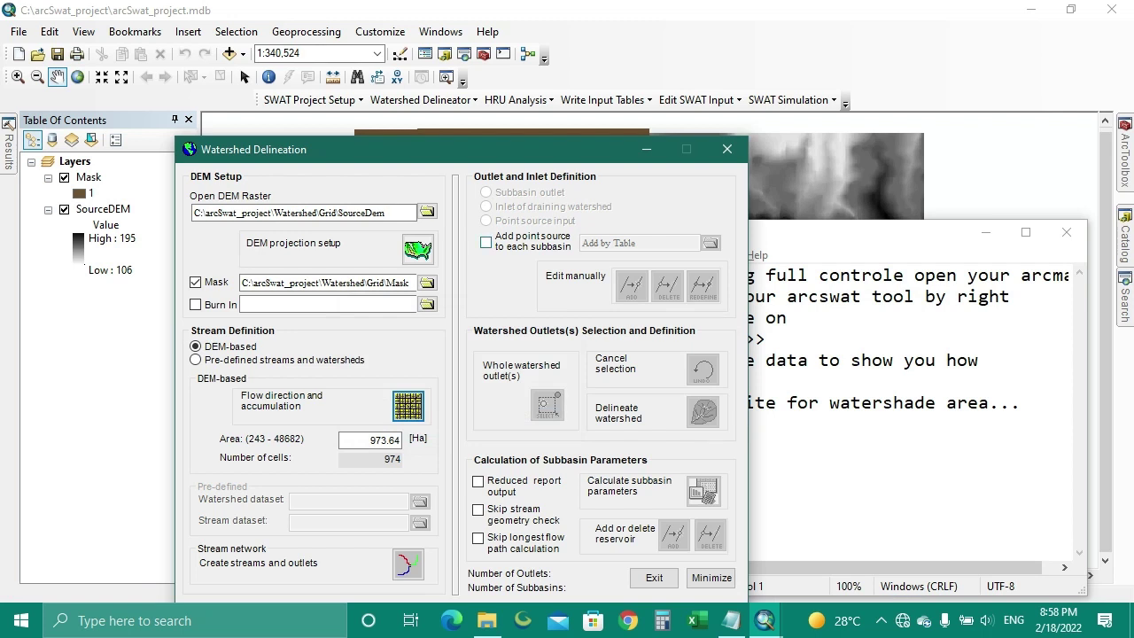
pyautogui.click(485, 242)
# Uncover the map and hide the Mask layer so only SourceDEM is drawn
pyautogui.moveTo(399, 149); pyautogui.dragTo(447, 314)
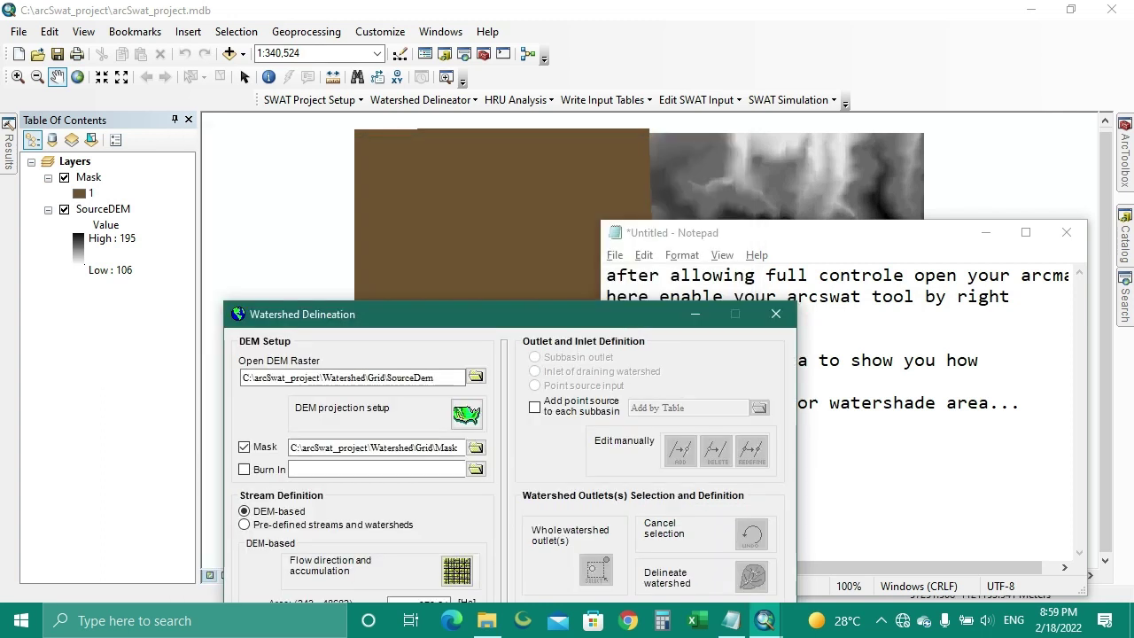
pyautogui.click(74, 161)
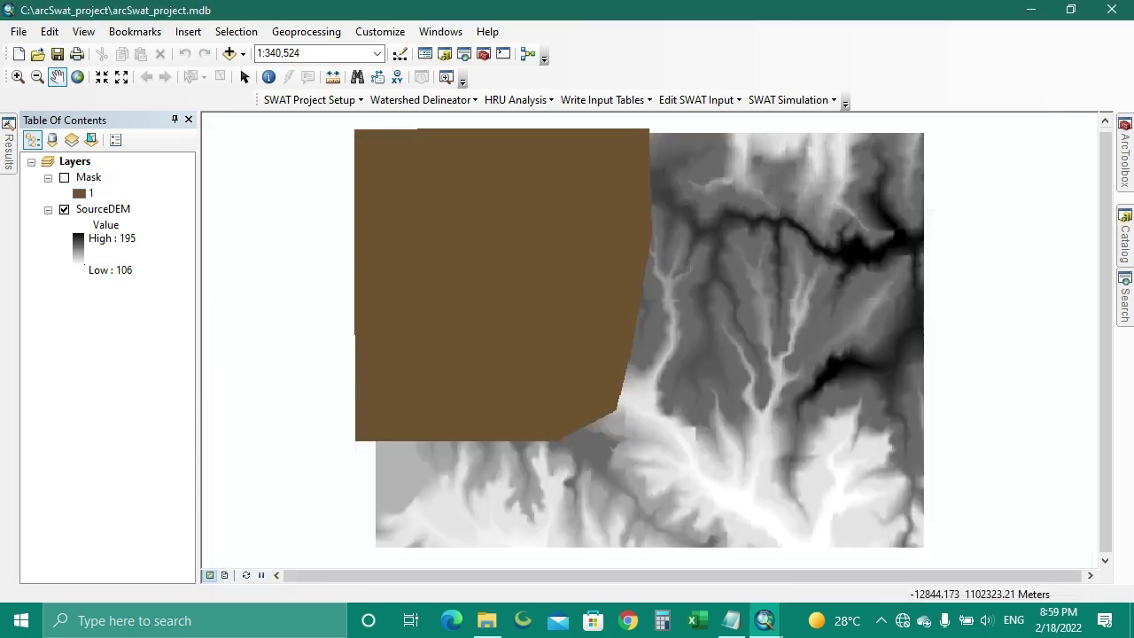
pyautogui.click(63, 177)
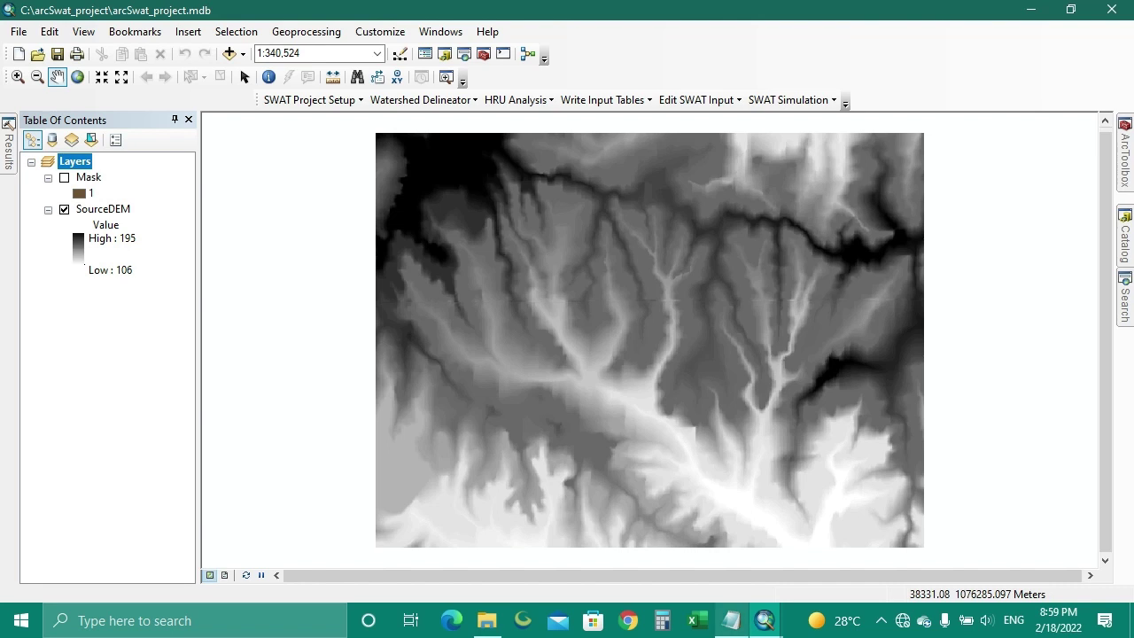
# Return to the Watershed Delineation window, create the stream network and outlets, and uncover the map to view them
pyautogui.moveTo(763, 620)
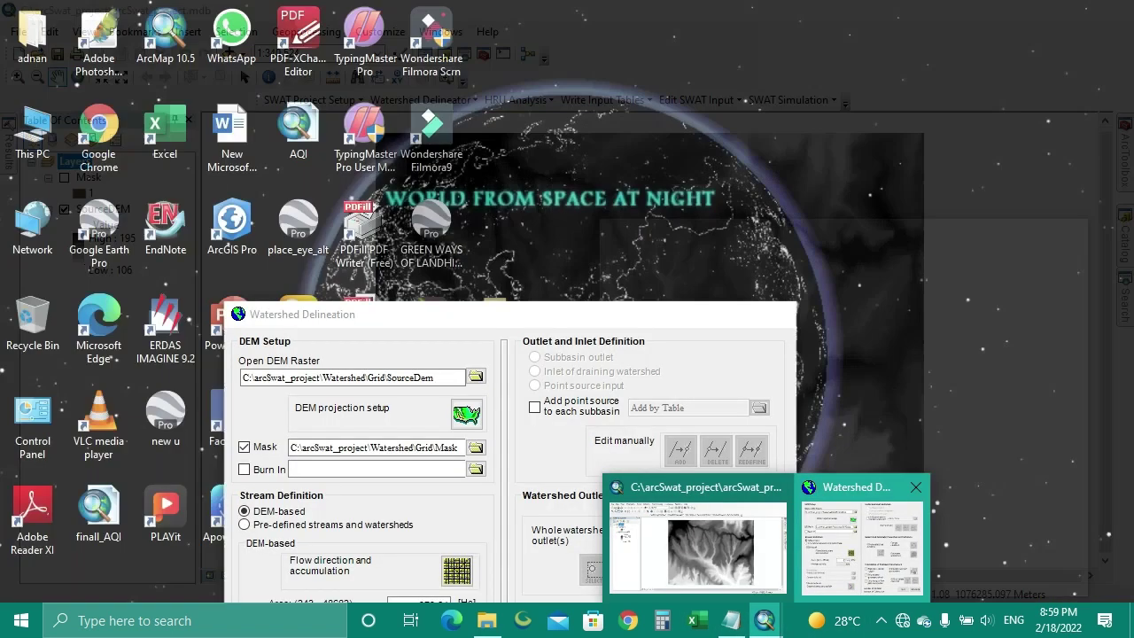
pyautogui.click(861, 542)
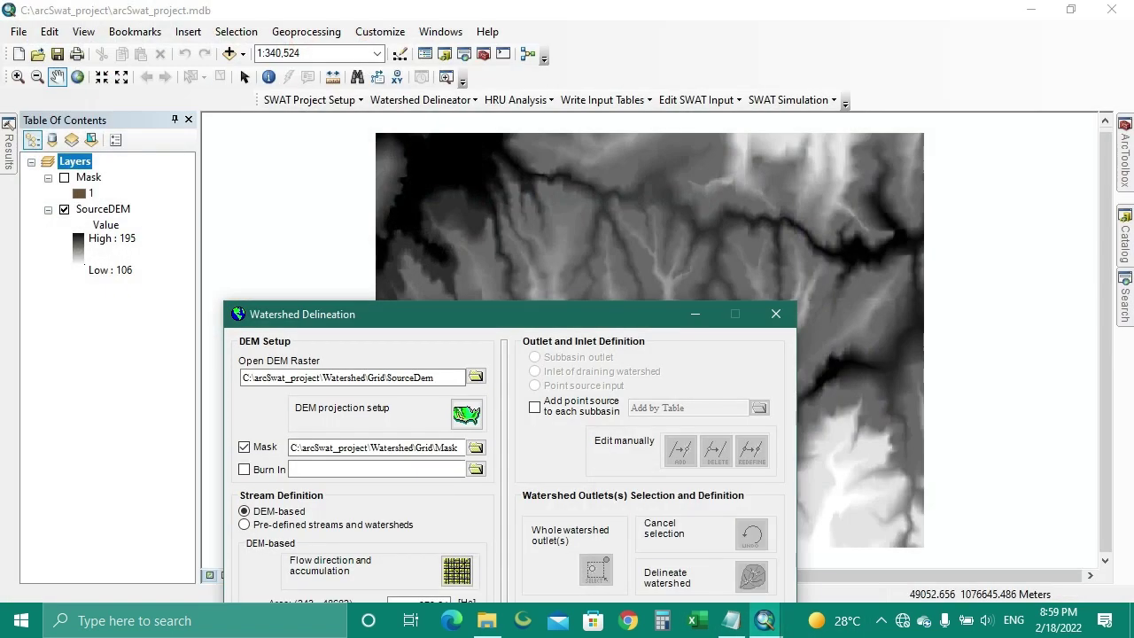
pyautogui.moveTo(443, 313); pyautogui.dragTo(510, 16)
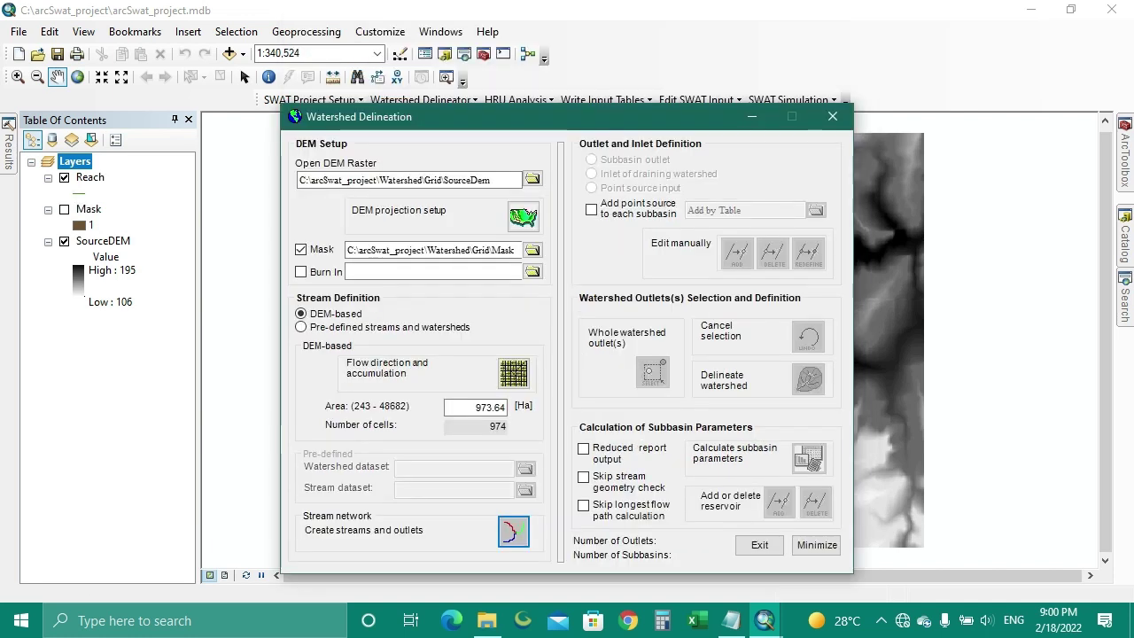
pyautogui.moveTo(509, 116); pyautogui.dragTo(421, 373)
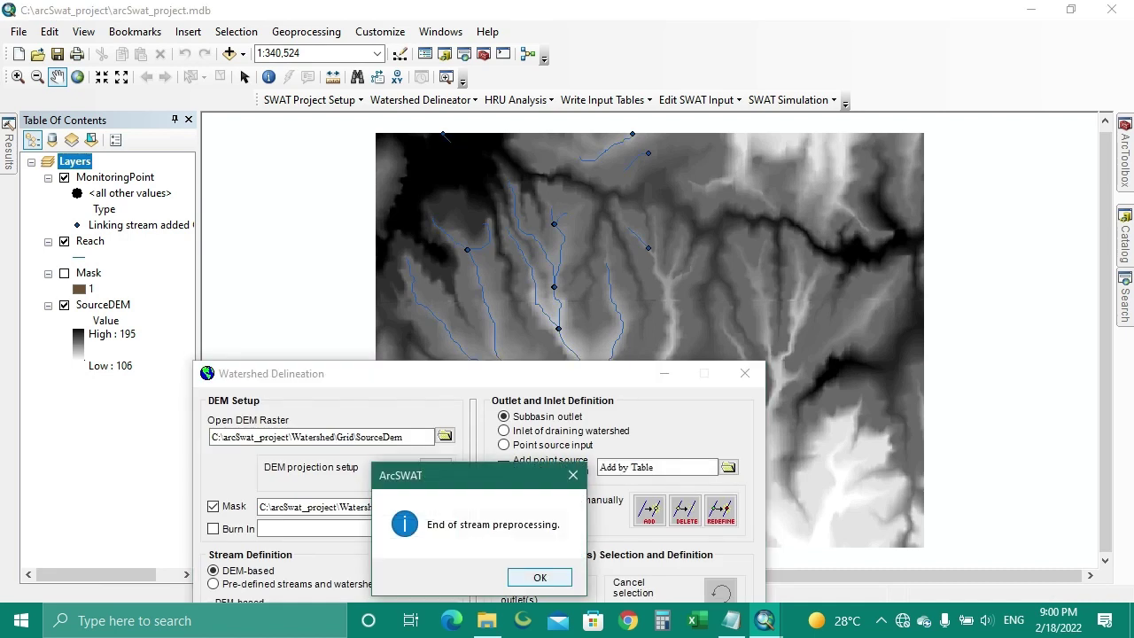
pyautogui.press('Return')
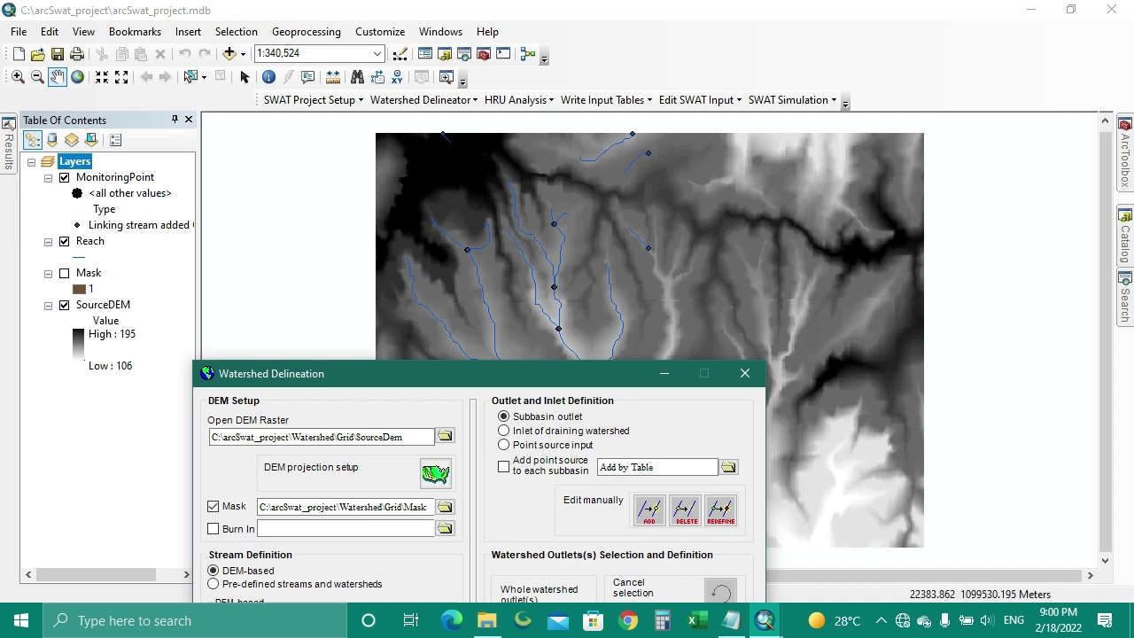
pyautogui.moveTo(536, 381); pyautogui.dragTo(599, 573)
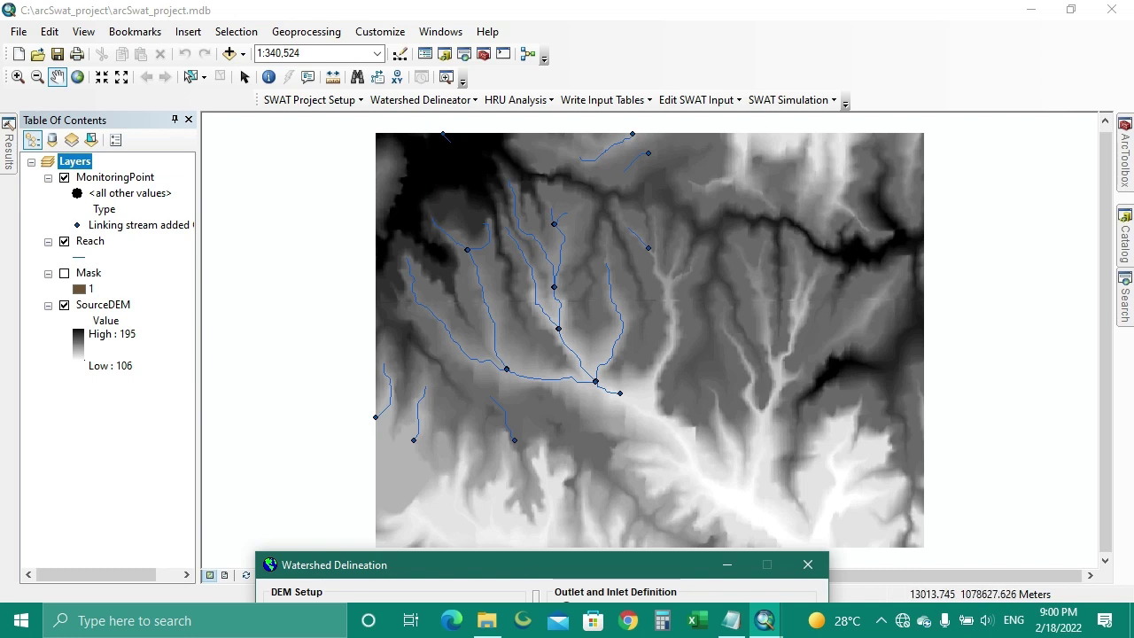
# Enable adding a point source to each subbasin and choose Inlet of draining watershed as the outlet and inlet type
pyautogui.moveTo(443, 565); pyautogui.dragTo(390, 83)
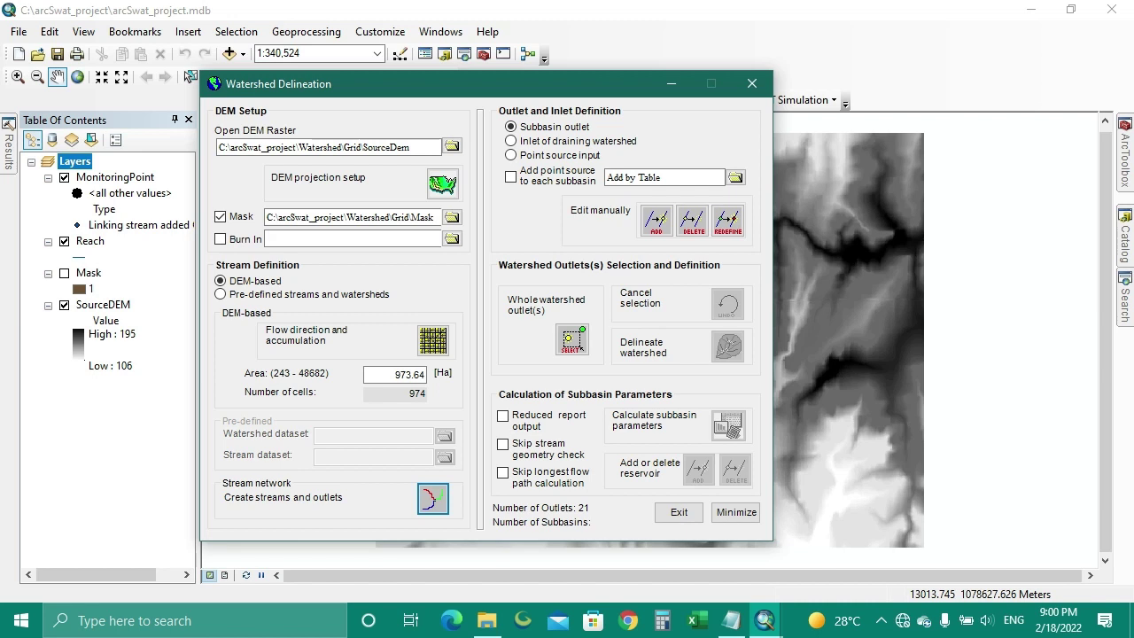
pyautogui.click(510, 176)
pyautogui.click(511, 141)
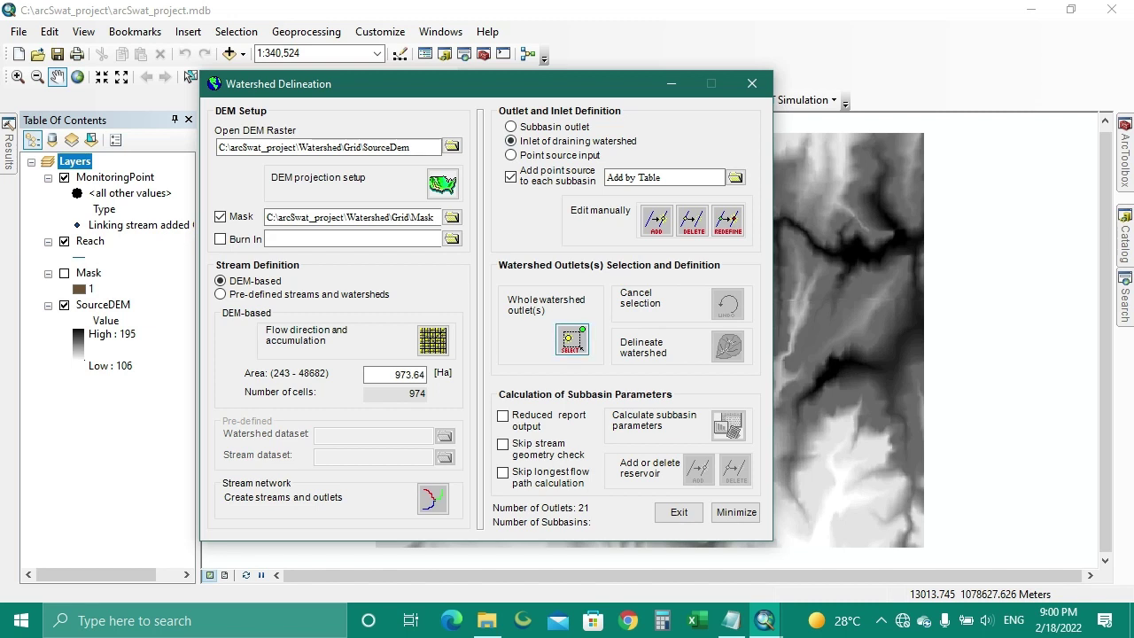
# Select the whole watershed outlets with a box around the main stream network in the DEM's northwestern part, excluding the separate southwestern streams
pyautogui.click(571, 337)
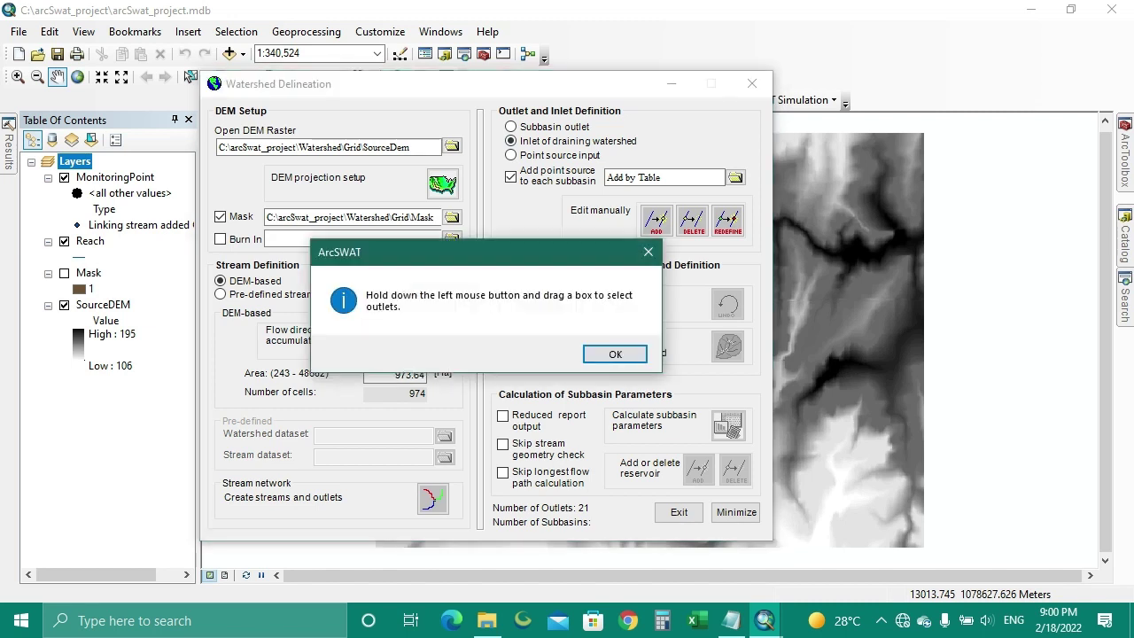
pyautogui.click(615, 353)
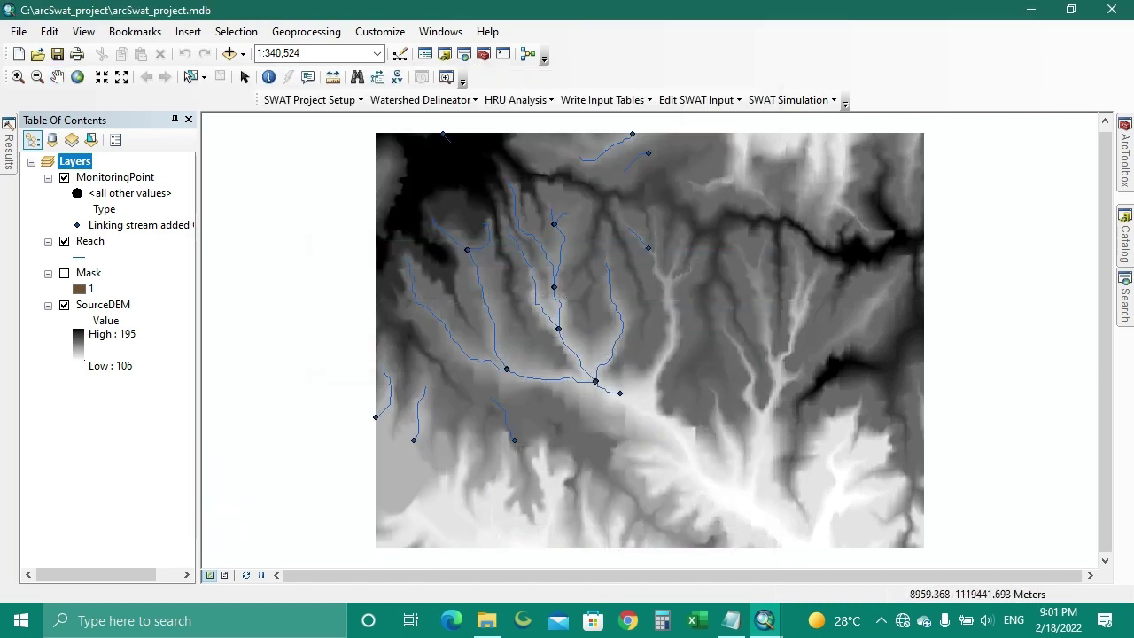
pyautogui.moveTo(416, 141); pyautogui.dragTo(660, 422)
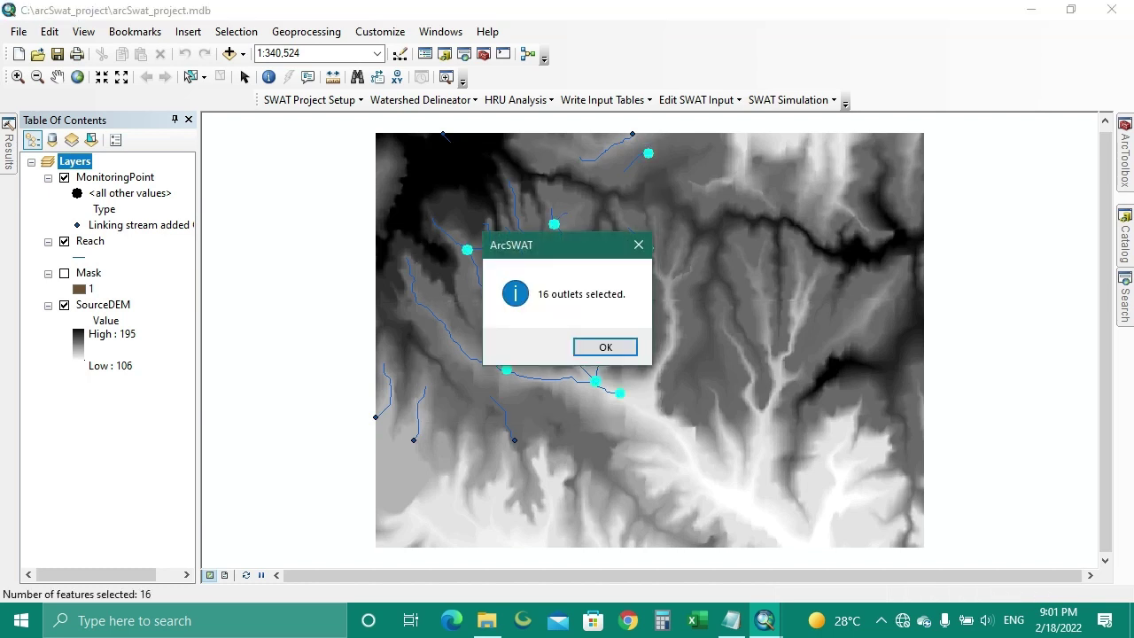
pyautogui.press('Return')
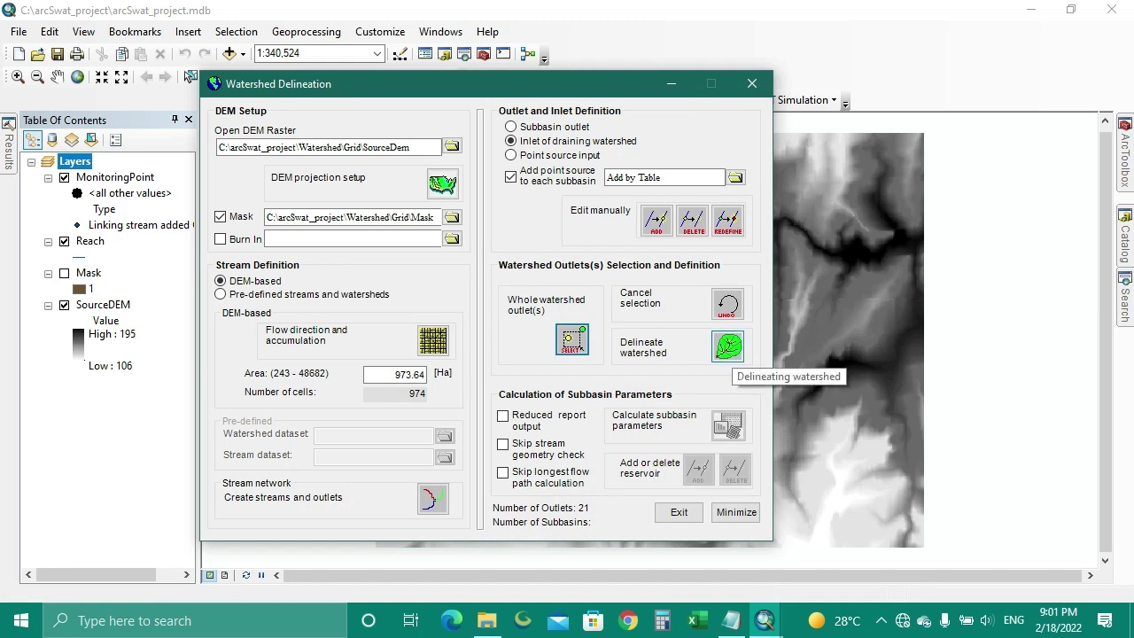
# Delineate the watershed from the selected outlets and minimize the Watershed Delineation window
pyautogui.click(726, 348)
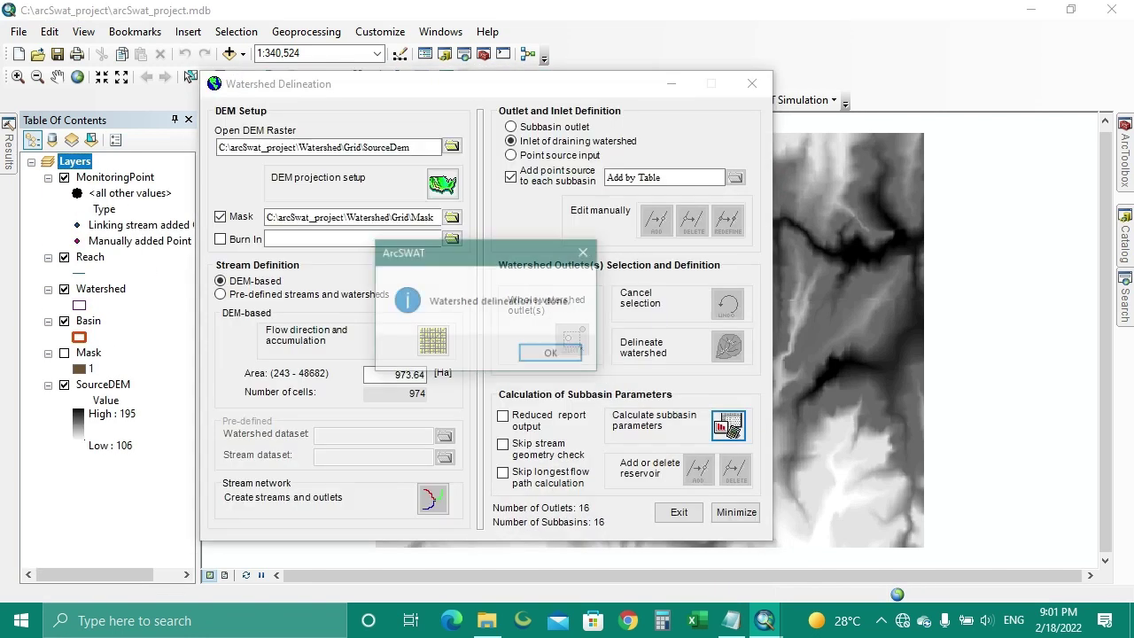
pyautogui.press('Return')
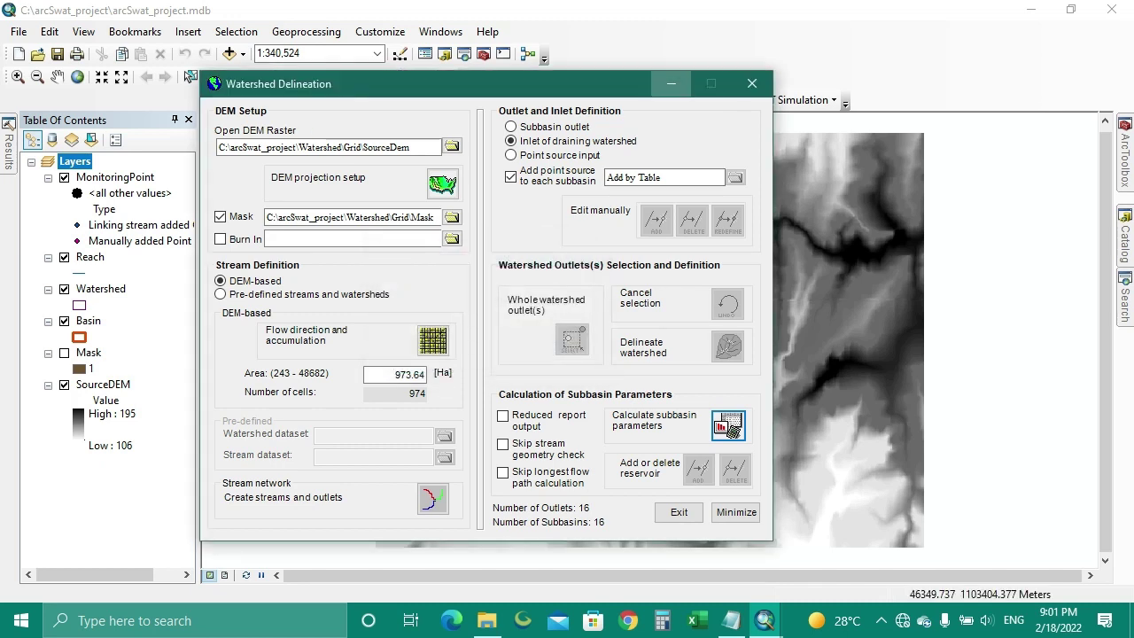
pyautogui.click(671, 84)
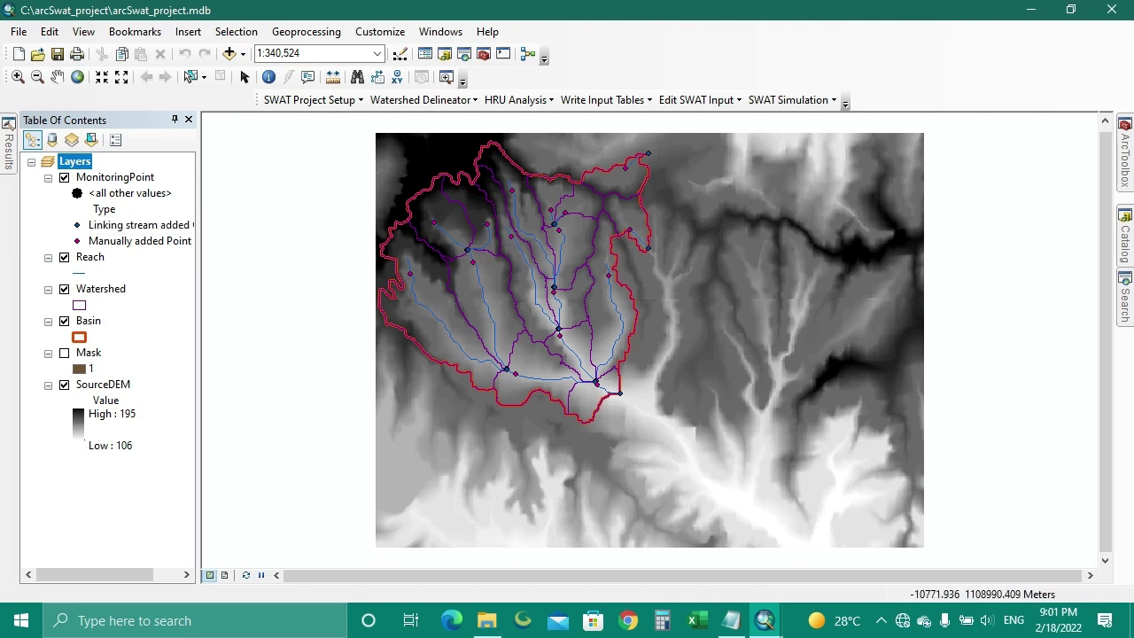
# Hide the SourceDEM layer and inspect the delineated basin, subbasins and reaches on the map
pyautogui.click(64, 384)
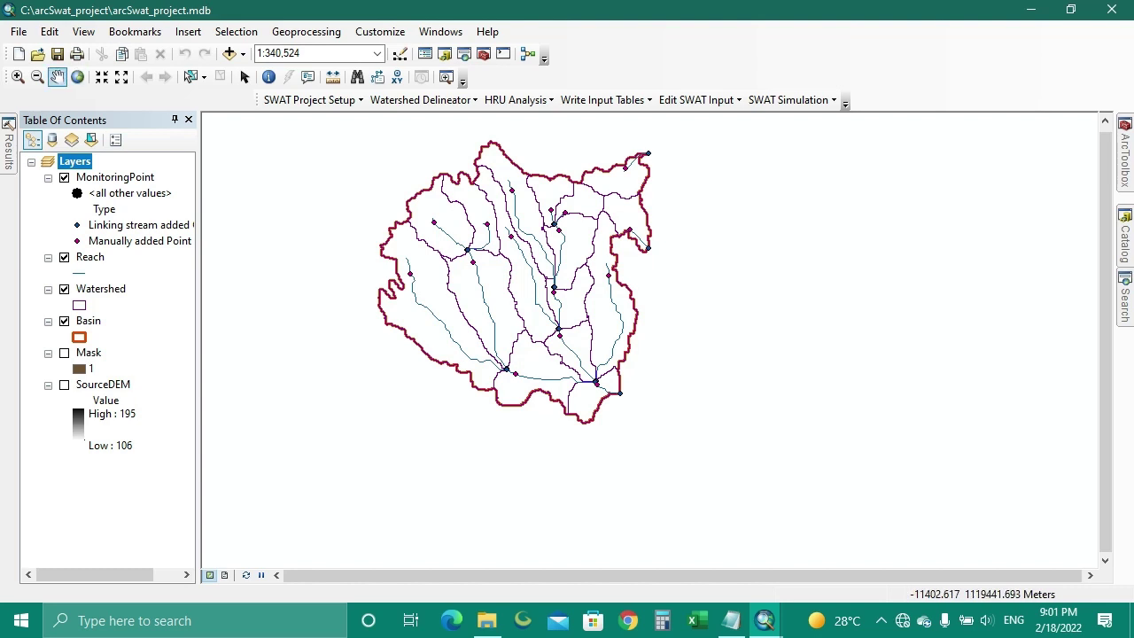
pyautogui.click(56, 77)
pyautogui.moveTo(461, 272); pyautogui.dragTo(602, 372)
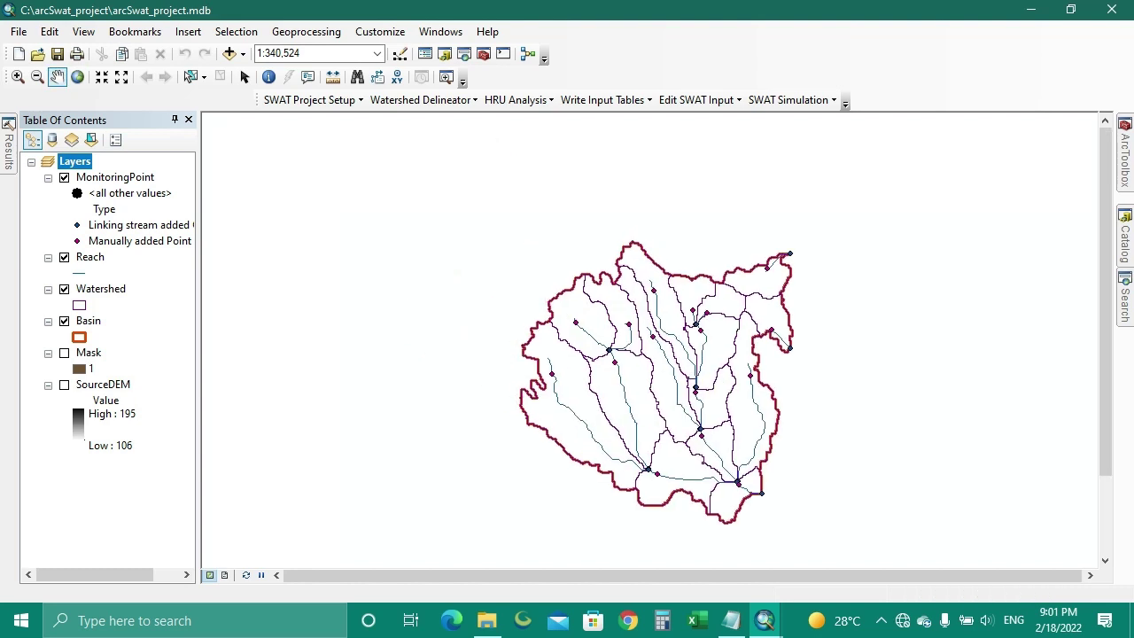
pyautogui.moveTo(673, 372); pyautogui.dragTo(573, 331)
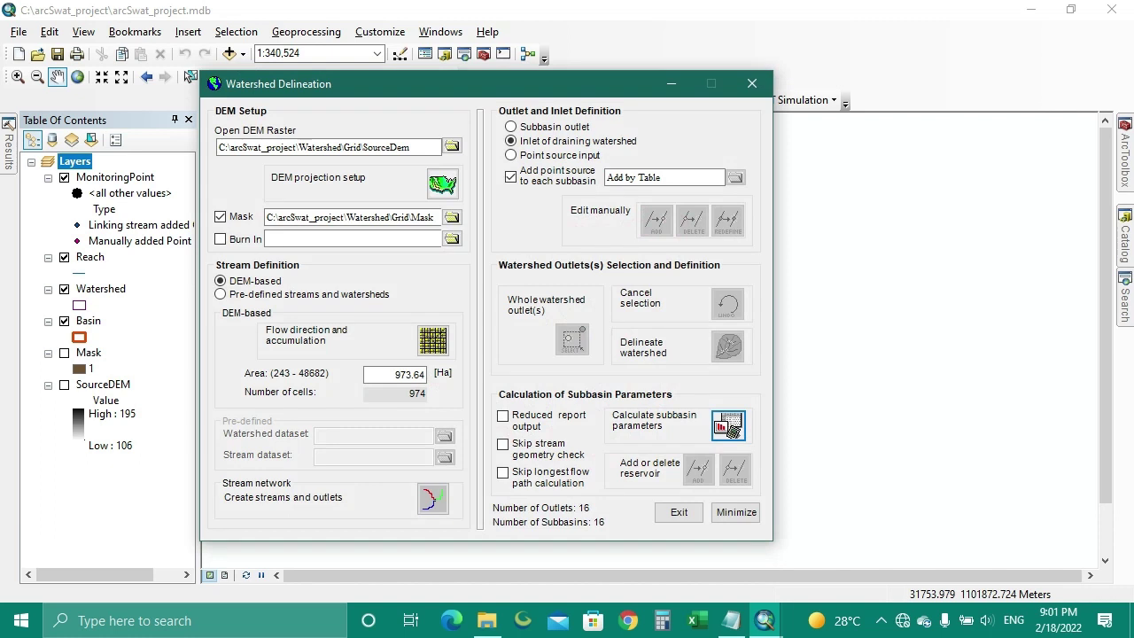
# Switch to Notepad and, after a blank line, add "so we make basin", "and watershed..." and "hope u like it thanks for watch..." on separate lines
pyautogui.click(731, 620)
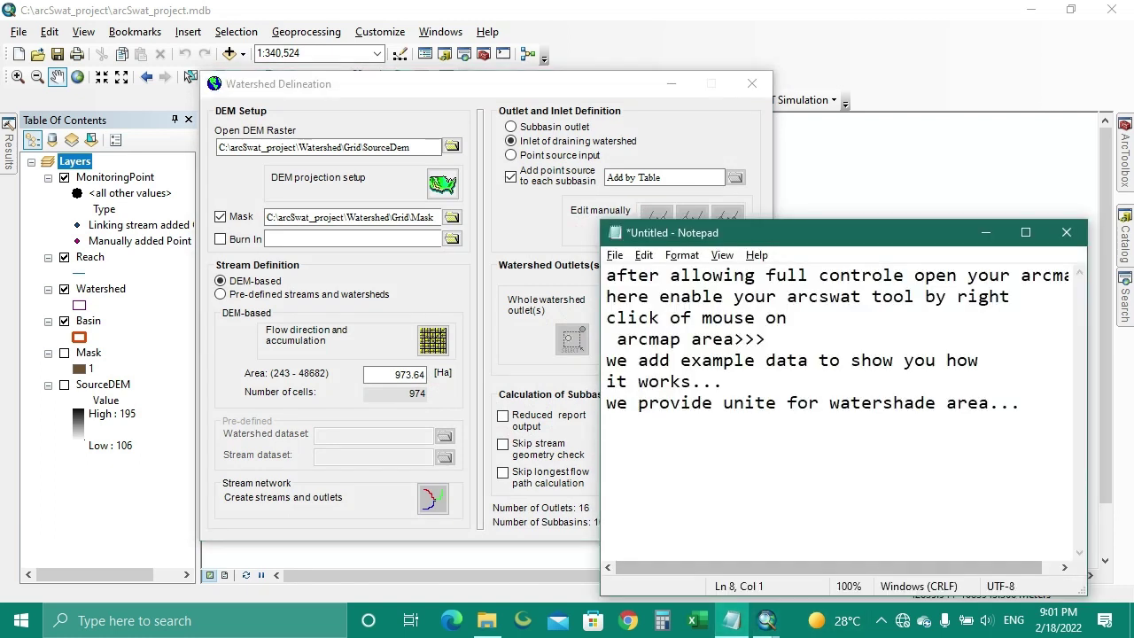
pyautogui.press('Return')
pyautogui.write('s')
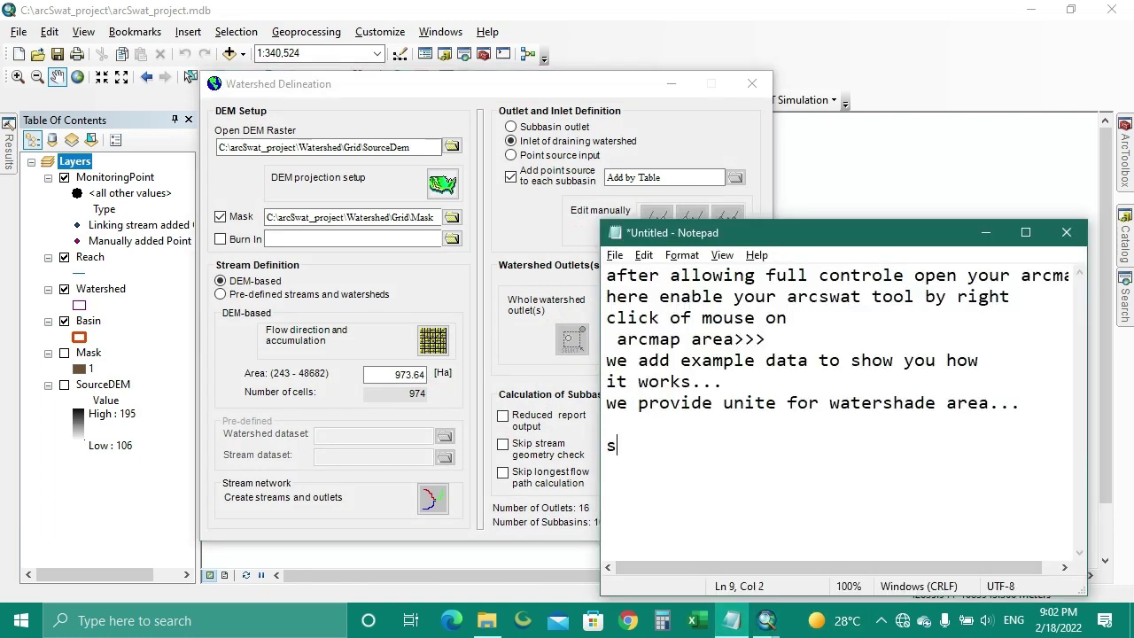
pyautogui.write('o we  make')
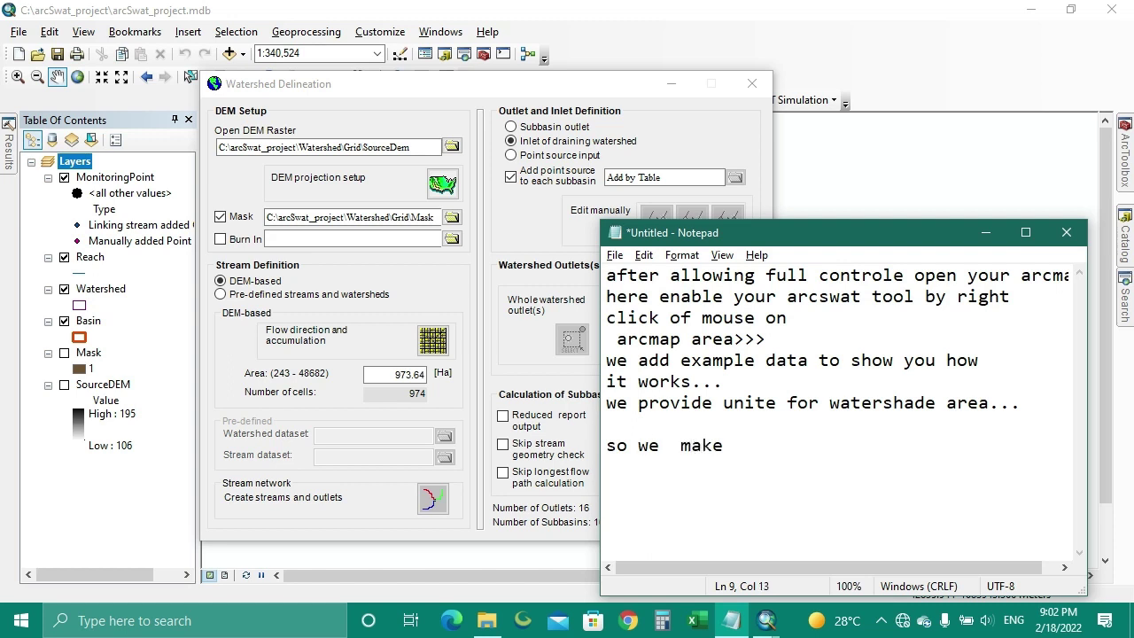
pyautogui.write(' basin')
pyautogui.press('Return')
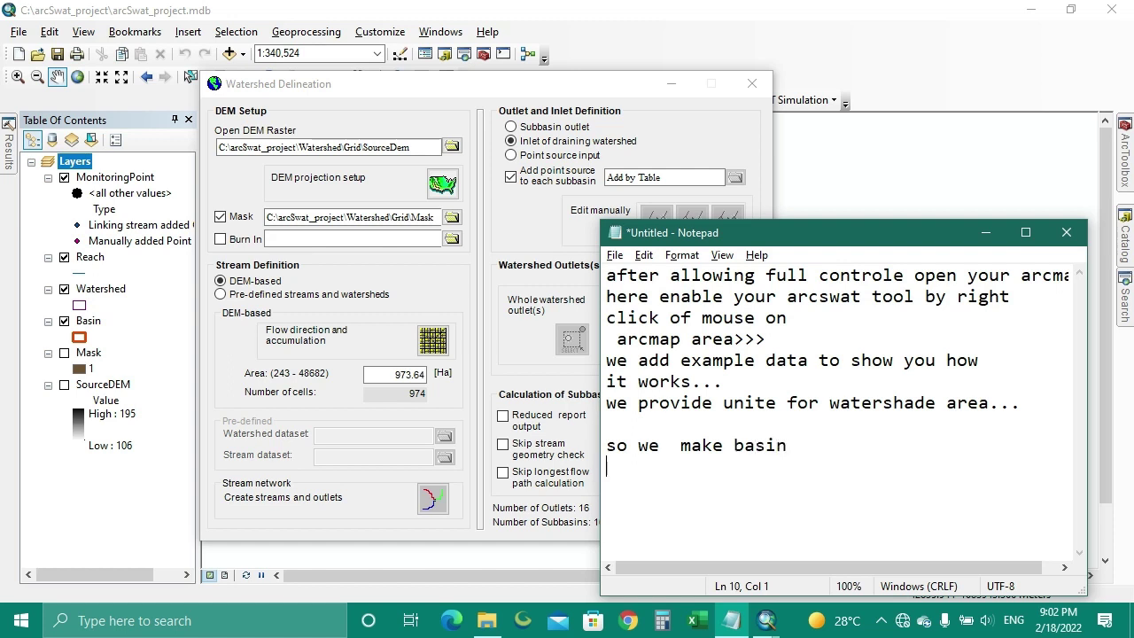
pyautogui.write('and water')
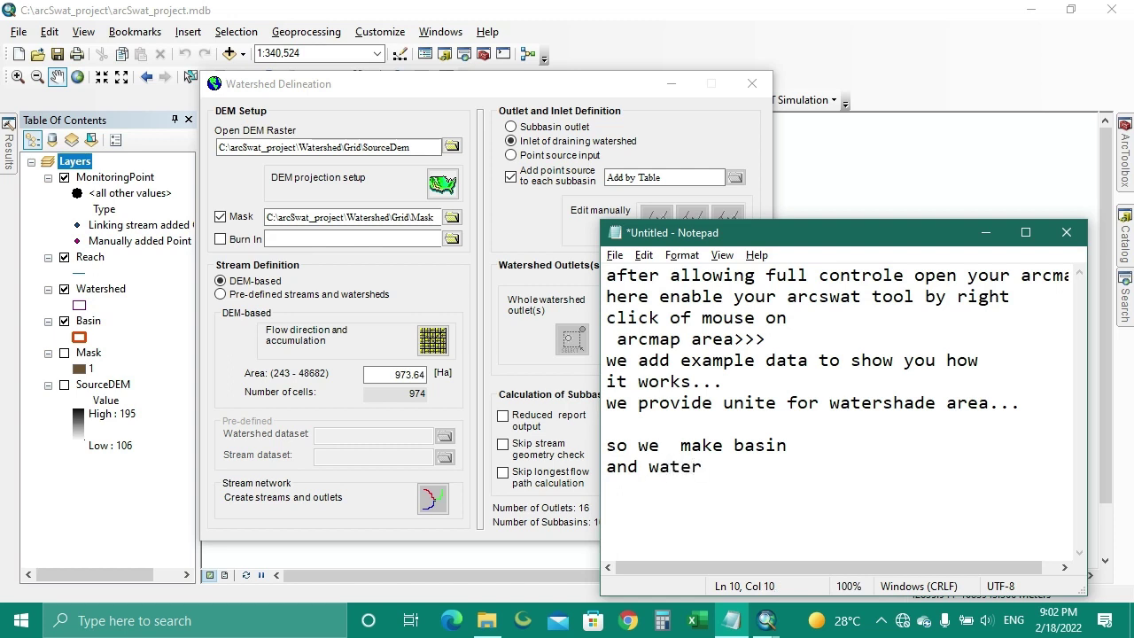
pyautogui.write('shed... ')
pyautogui.write('hope u')
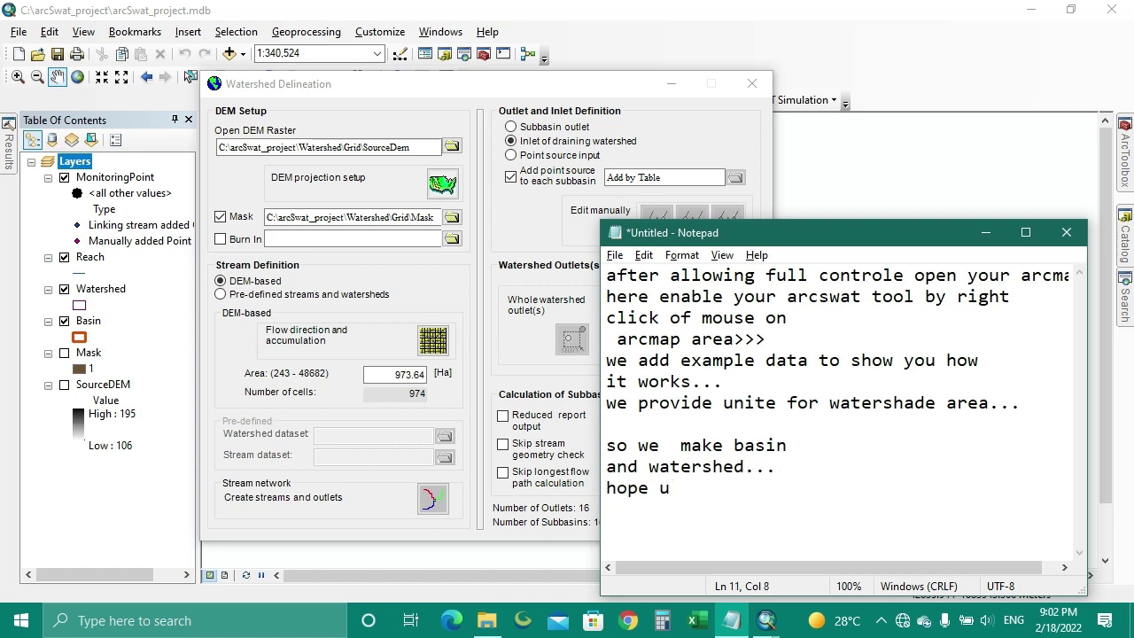
pyautogui.write(' like it thanks fo')
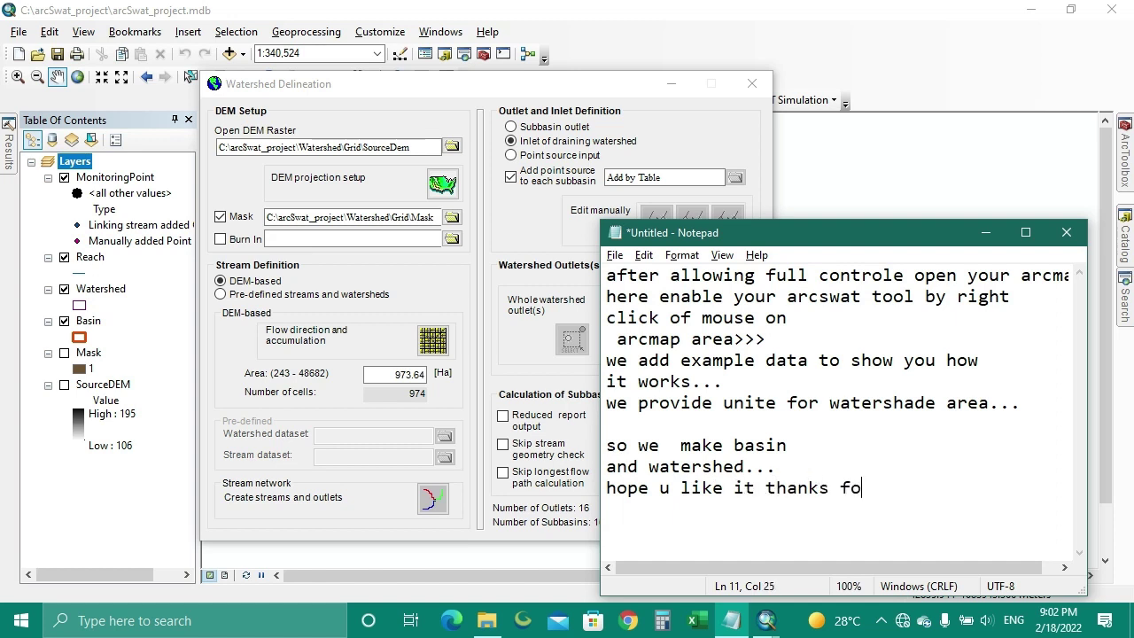
pyautogui.write('r watch...')
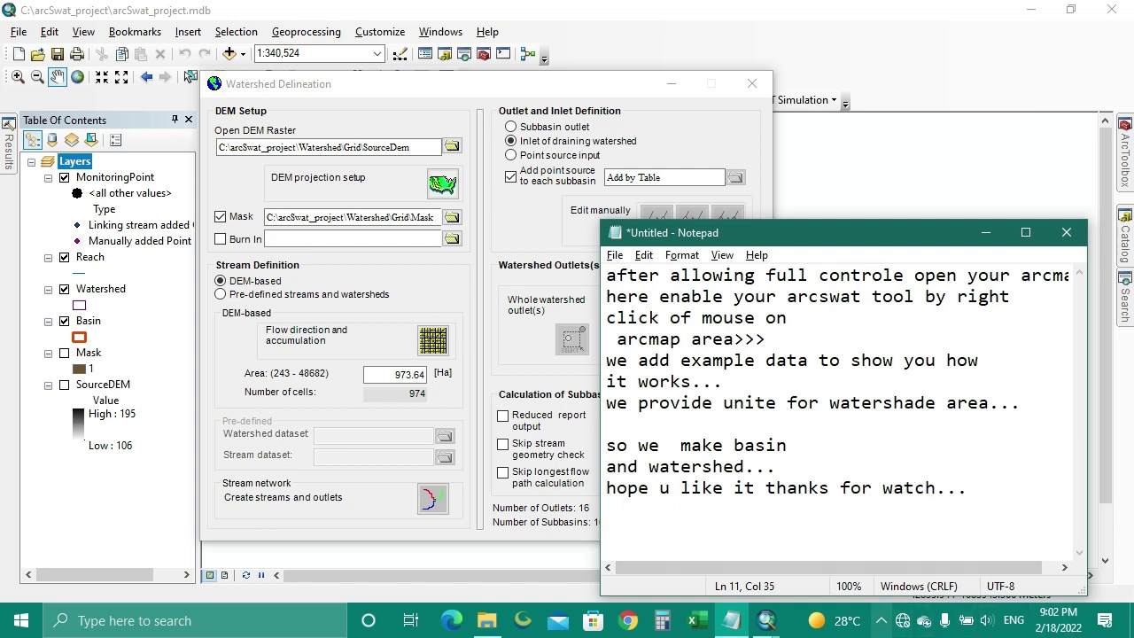
pyautogui.click(880, 619)
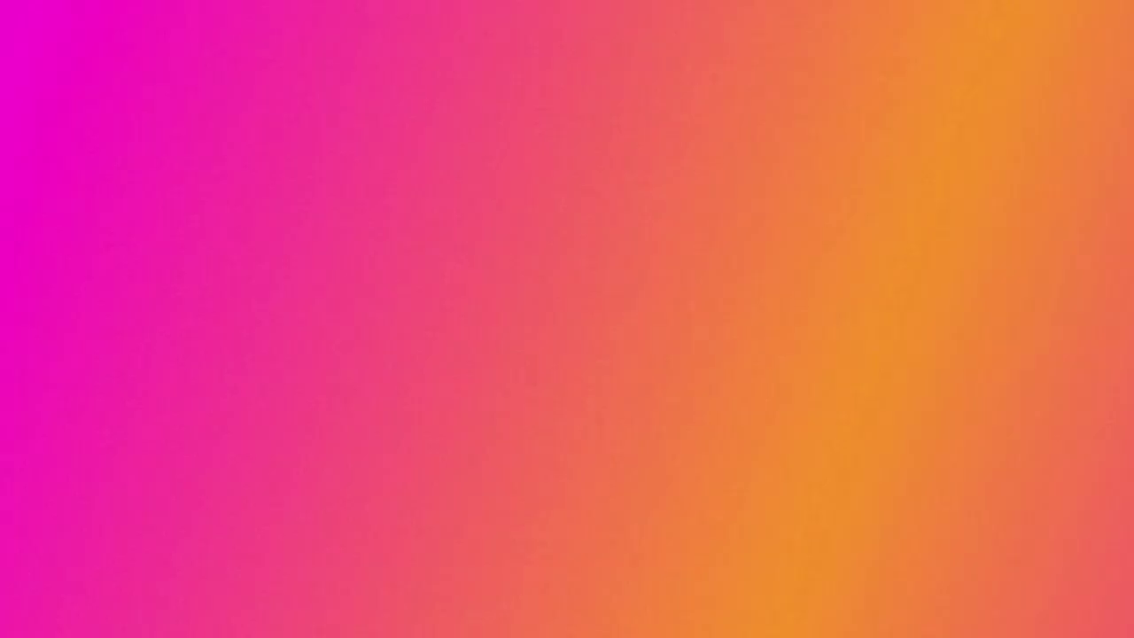